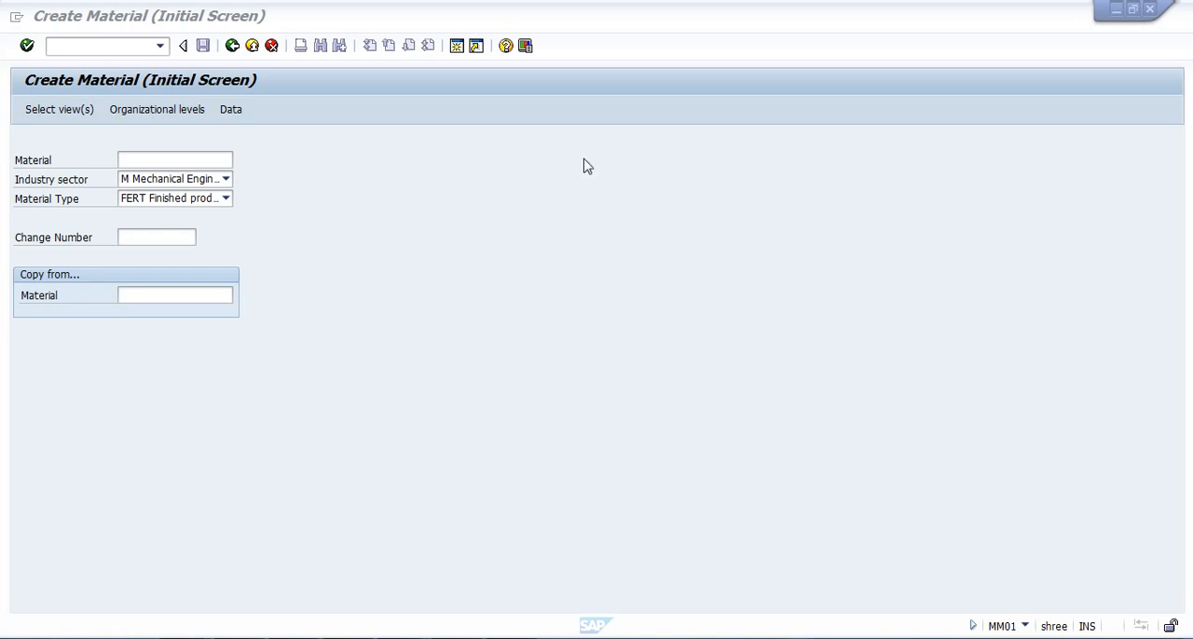
Leave the current Create Material screen and start transaction MM01 afresh from SAP Easy Access.
click(270, 49)
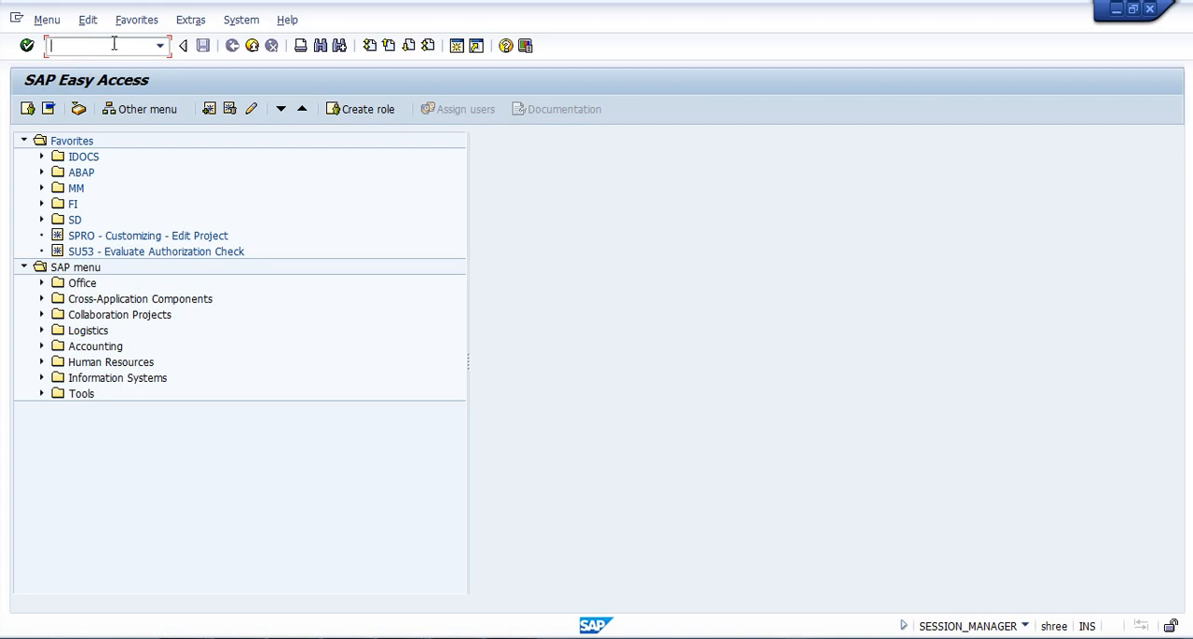
text(mm01)
click(28, 48)
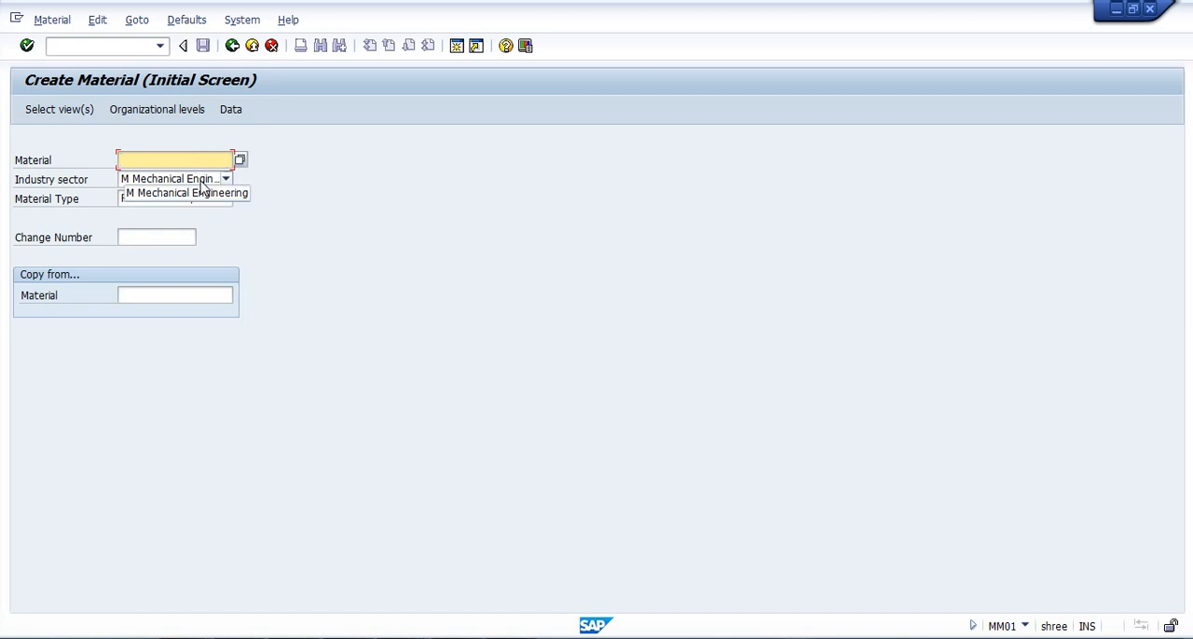
Examine the available industry sectors, keeping Mechanical Engineering.
click(201, 185)
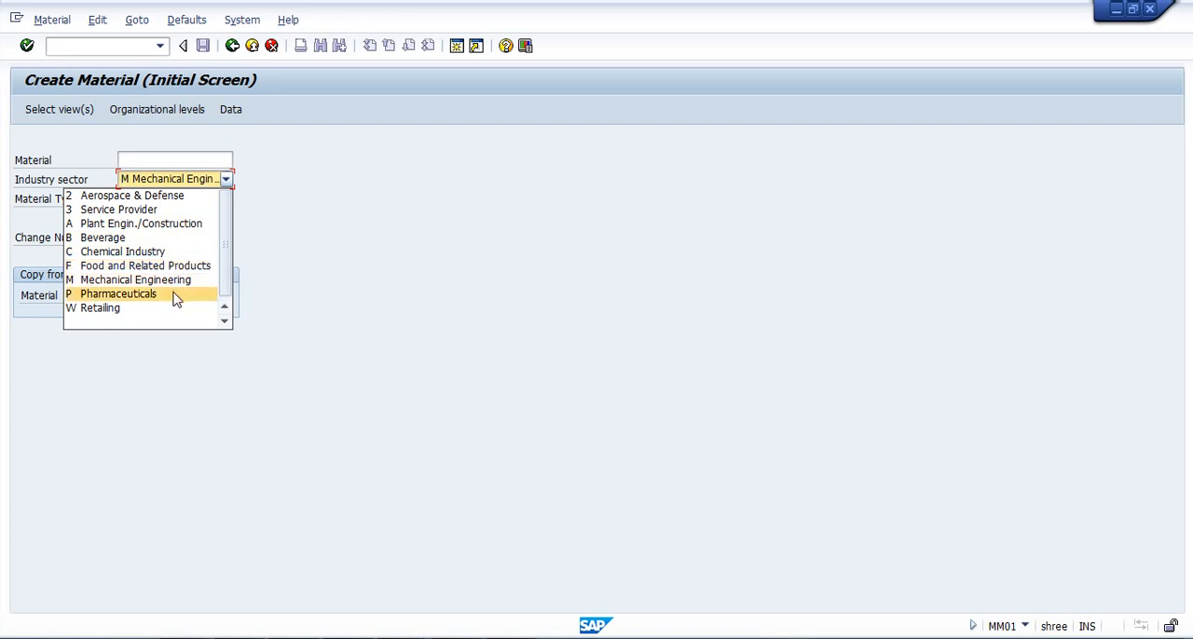
click(337, 278)
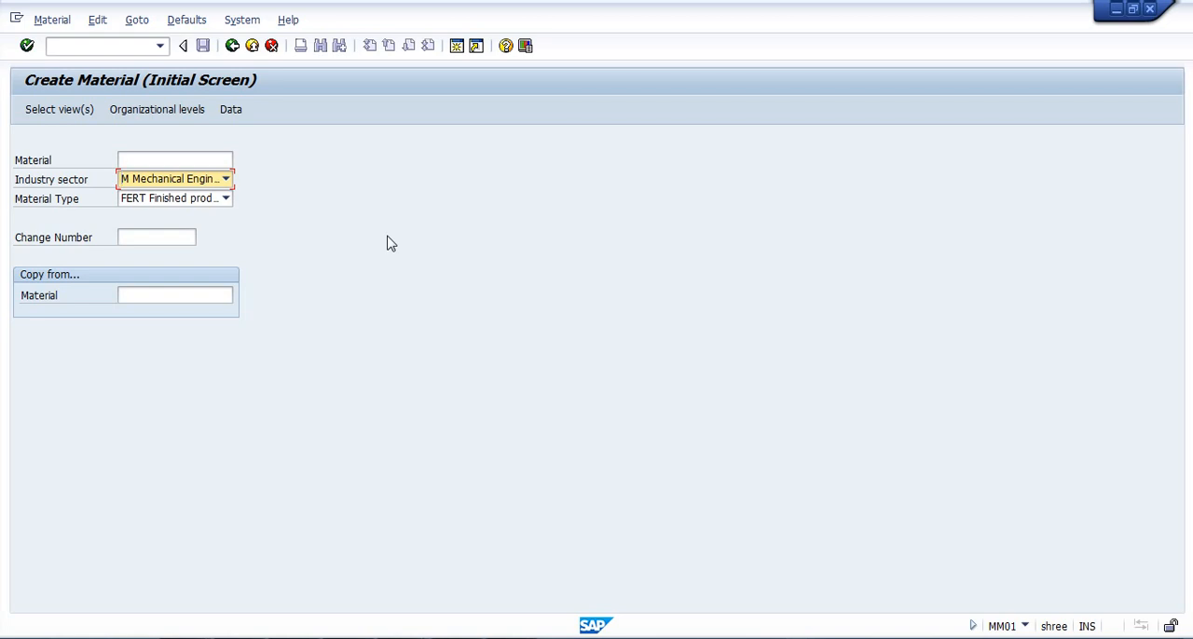
click(225, 180)
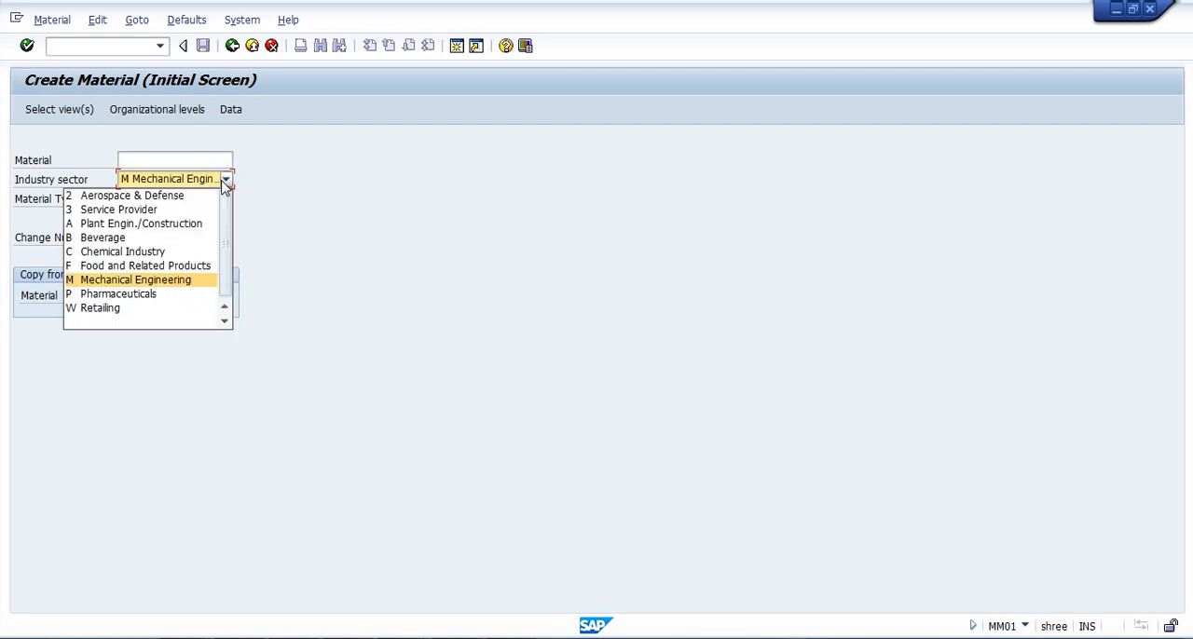
click(337, 244)
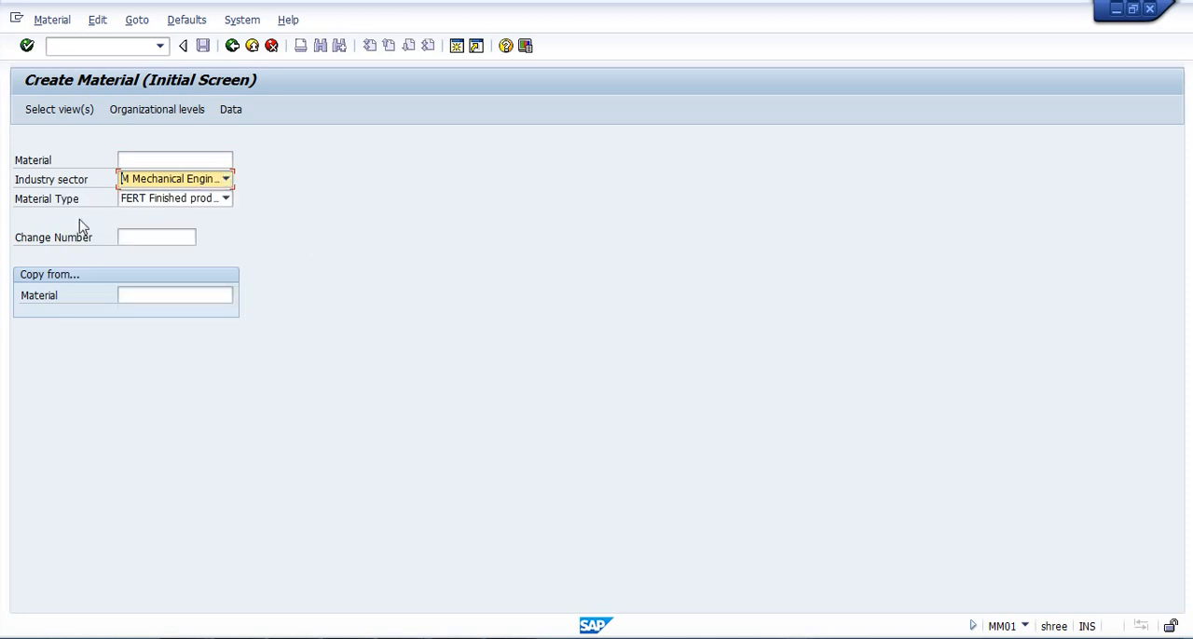
Try HAWA trading goods as the material type.
click(169, 207)
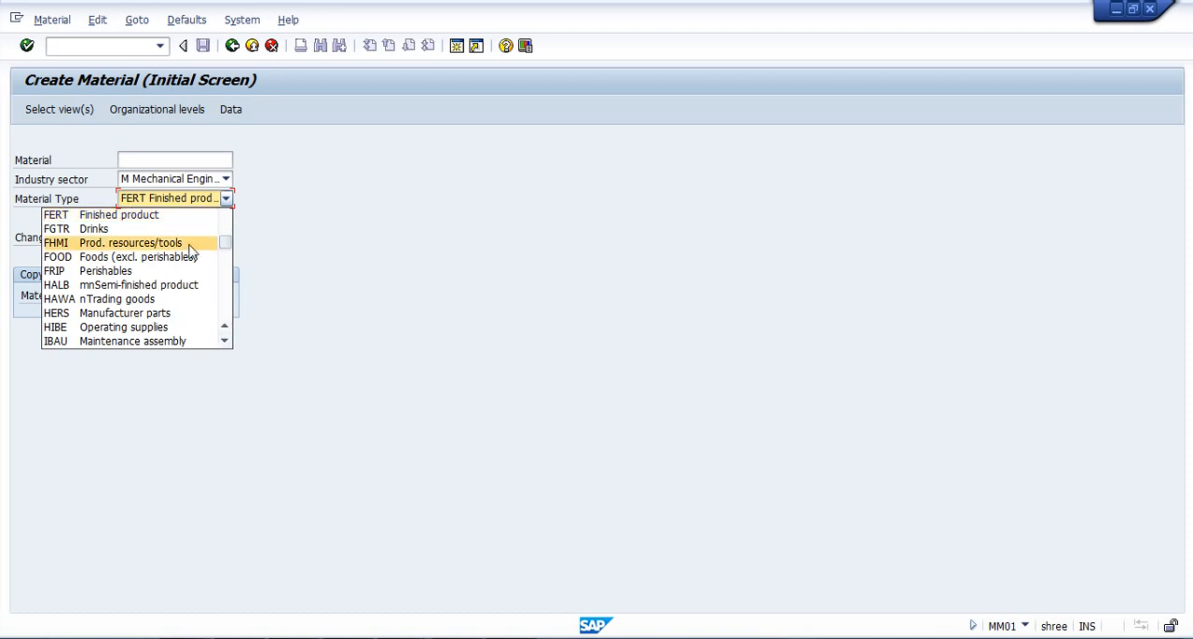
click(145, 300)
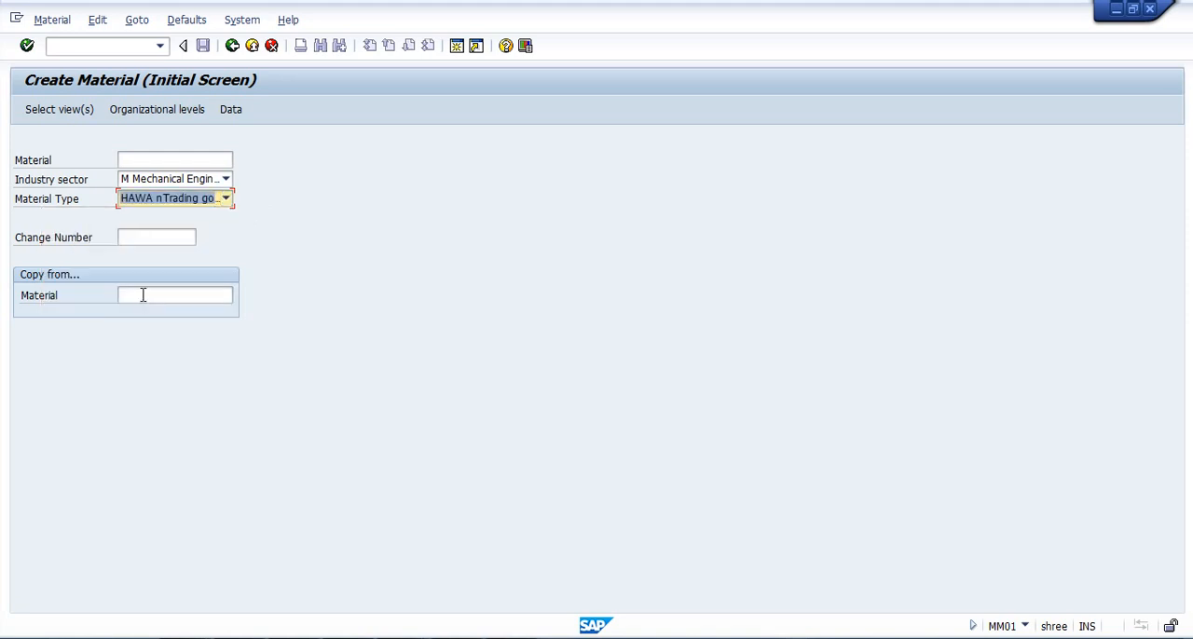
Set the material type to FERT Finished product and try to continue without a material number.
click(226, 201)
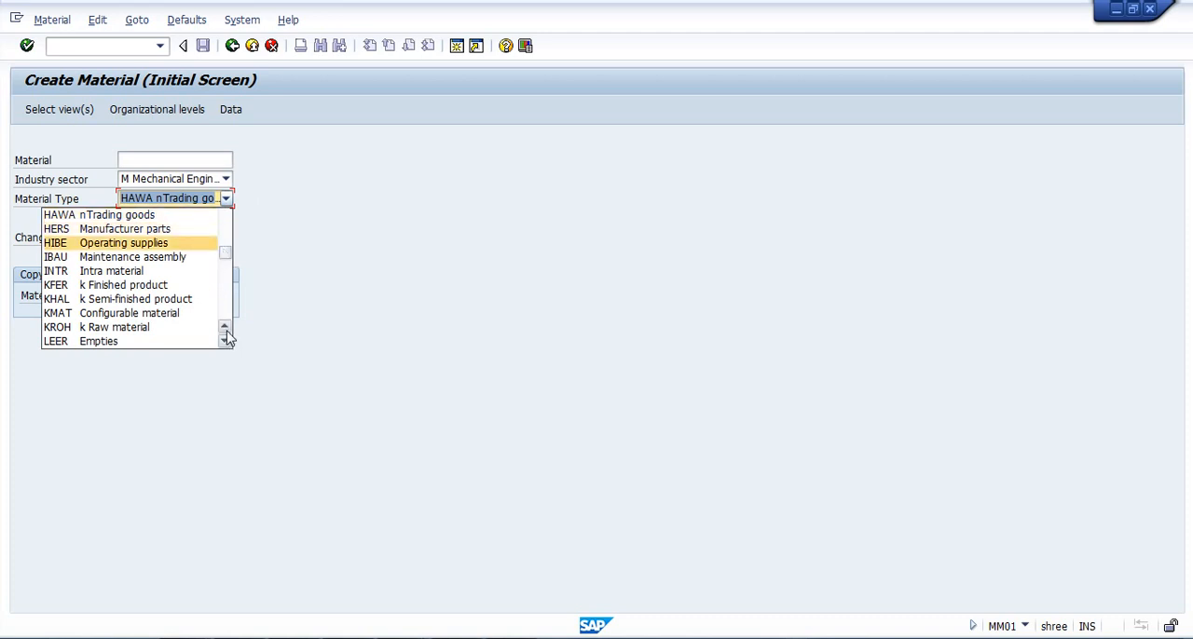
scroll(227, 338, up, 2)
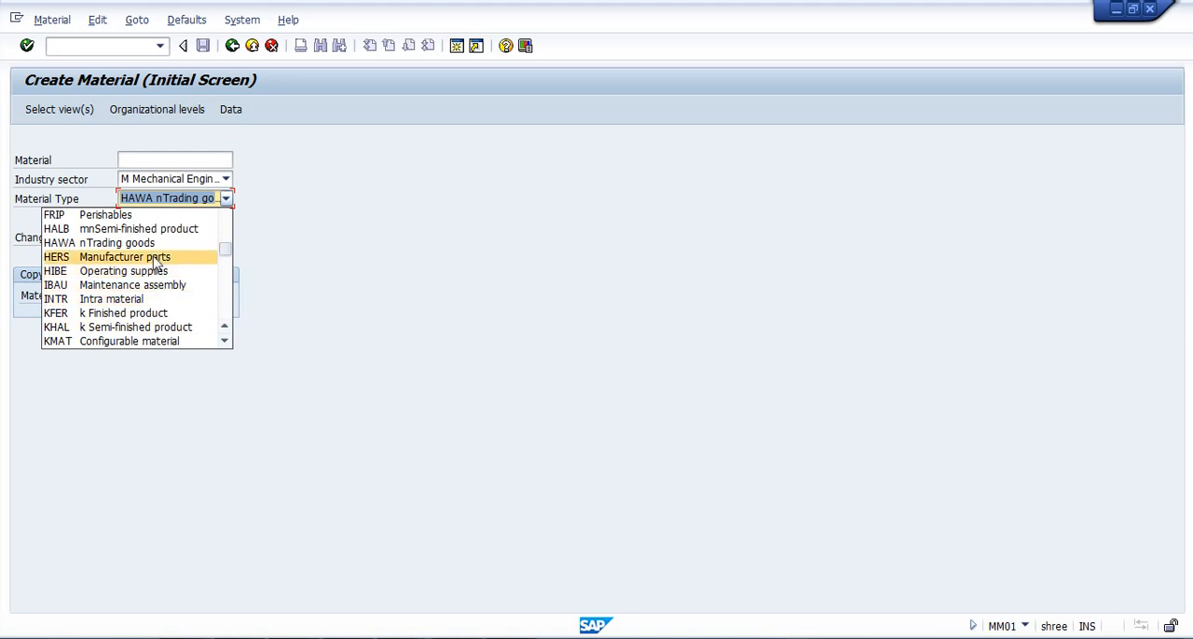
click(226, 326)
click(227, 326)
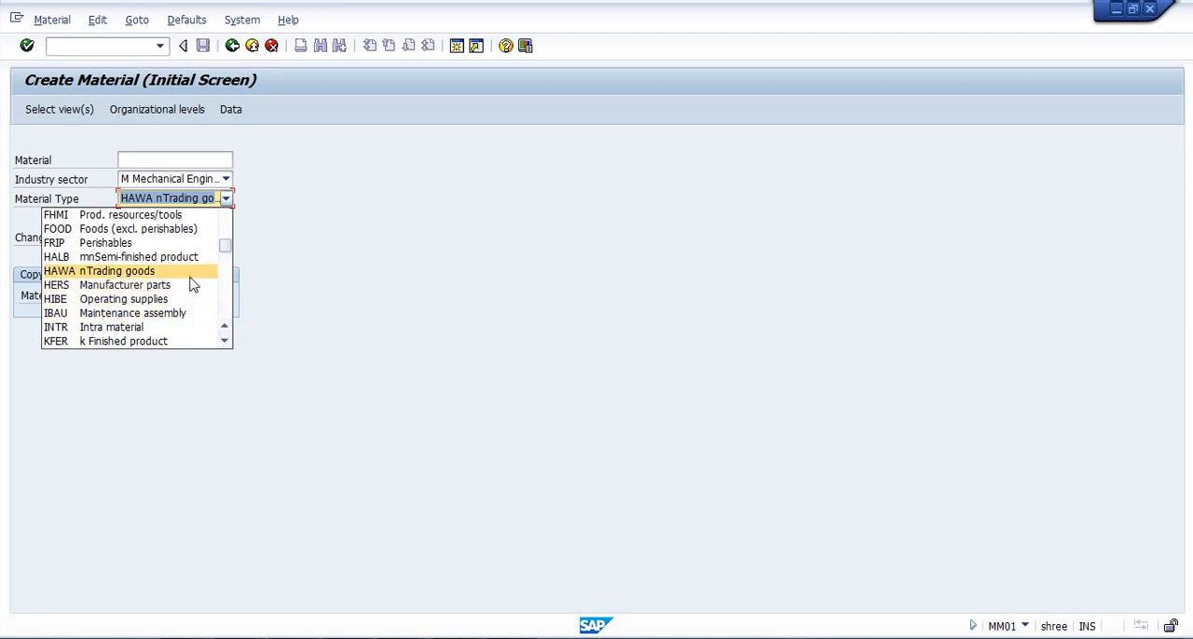
click(224, 328)
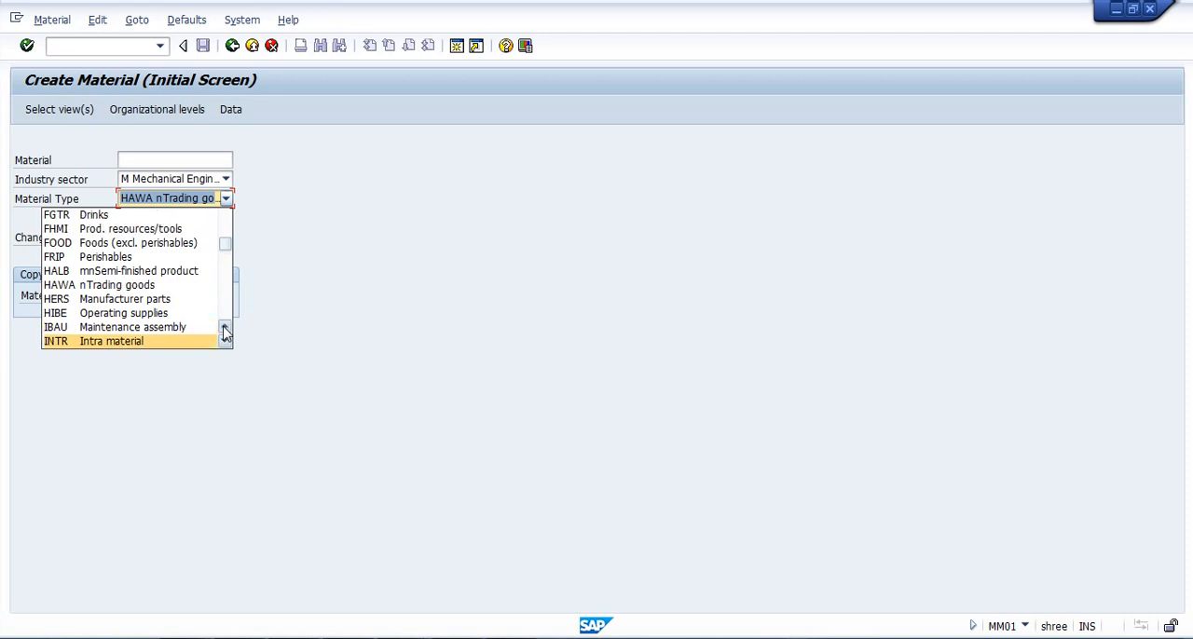
click(223, 328)
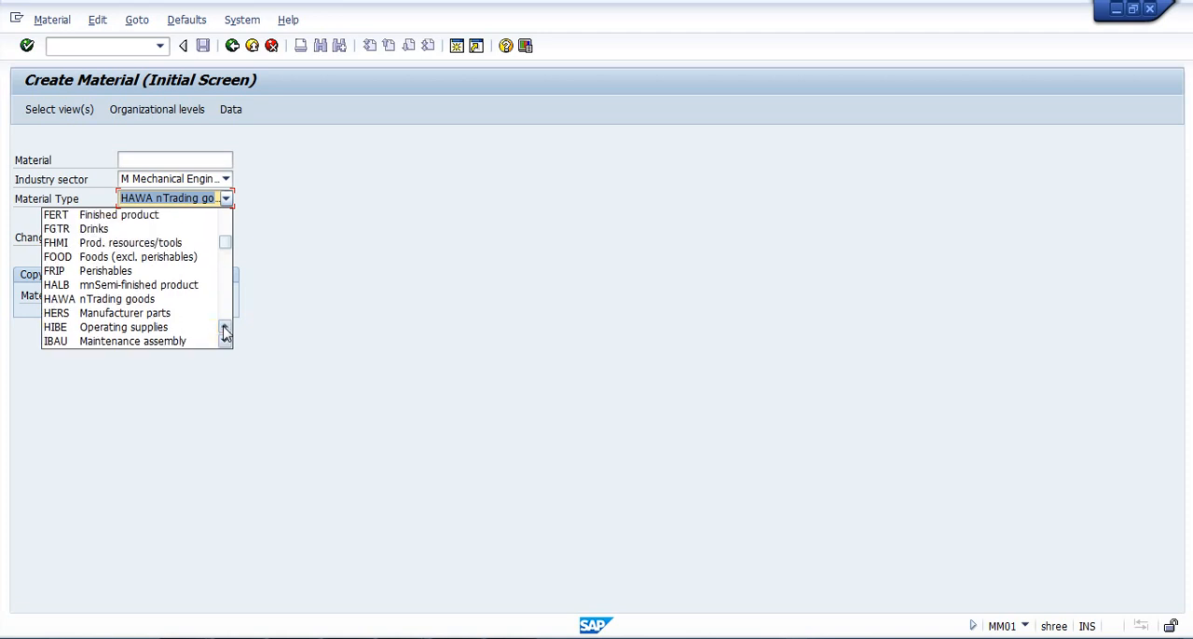
click(140, 214)
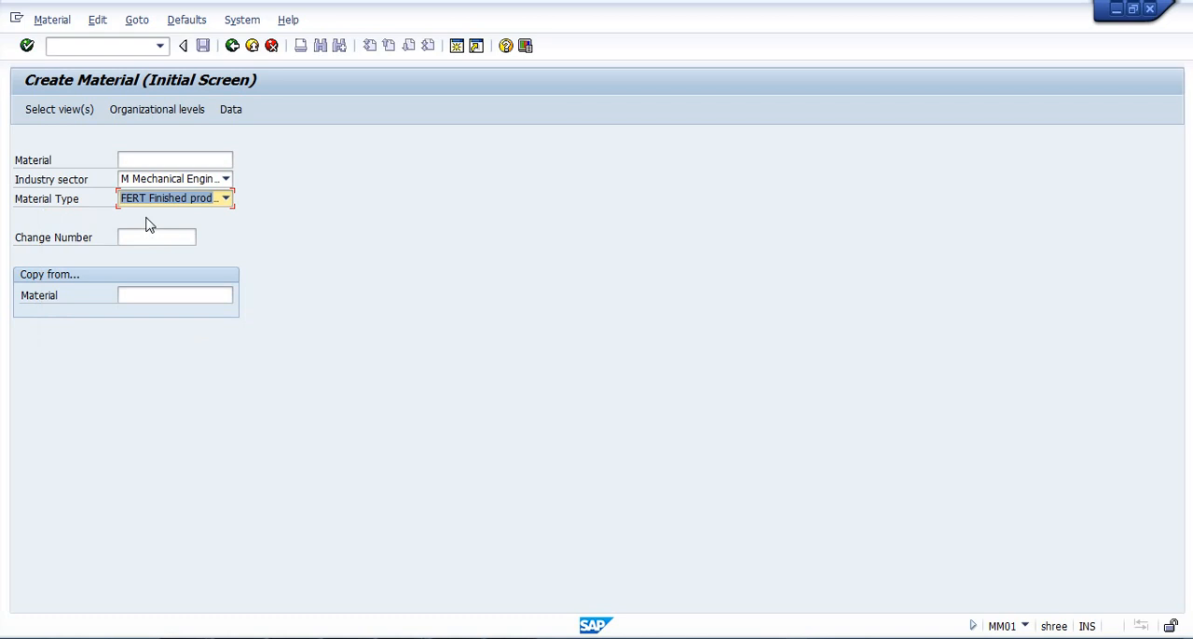
key(Return)
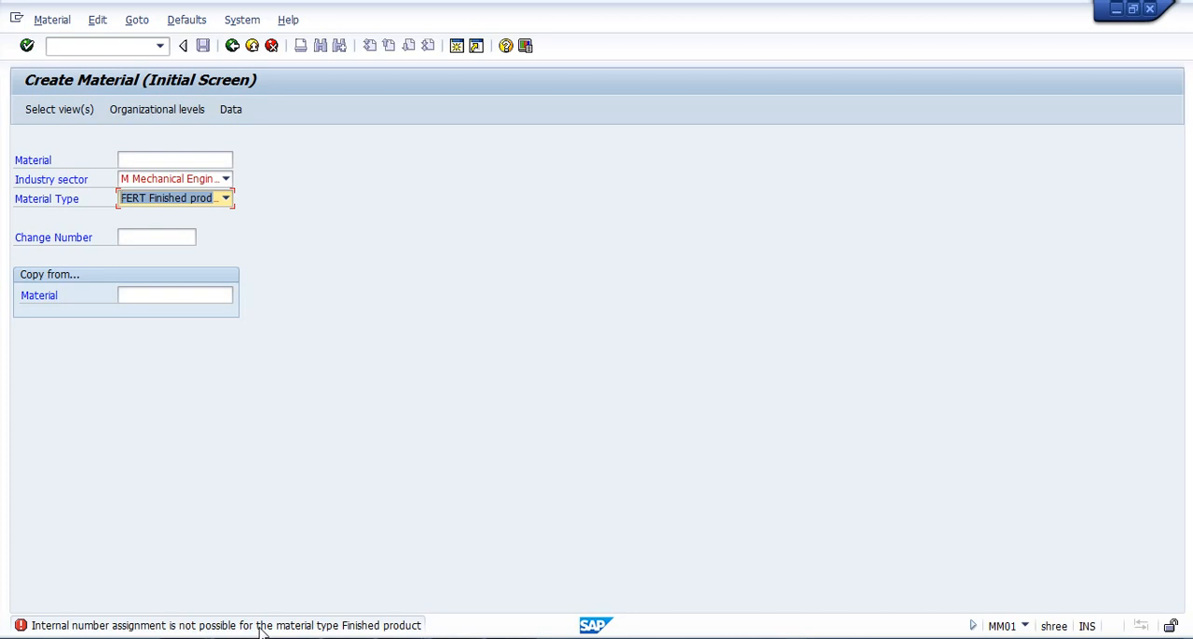
Enter SM00012 as the material number and proceed to the view selection.
click(197, 160)
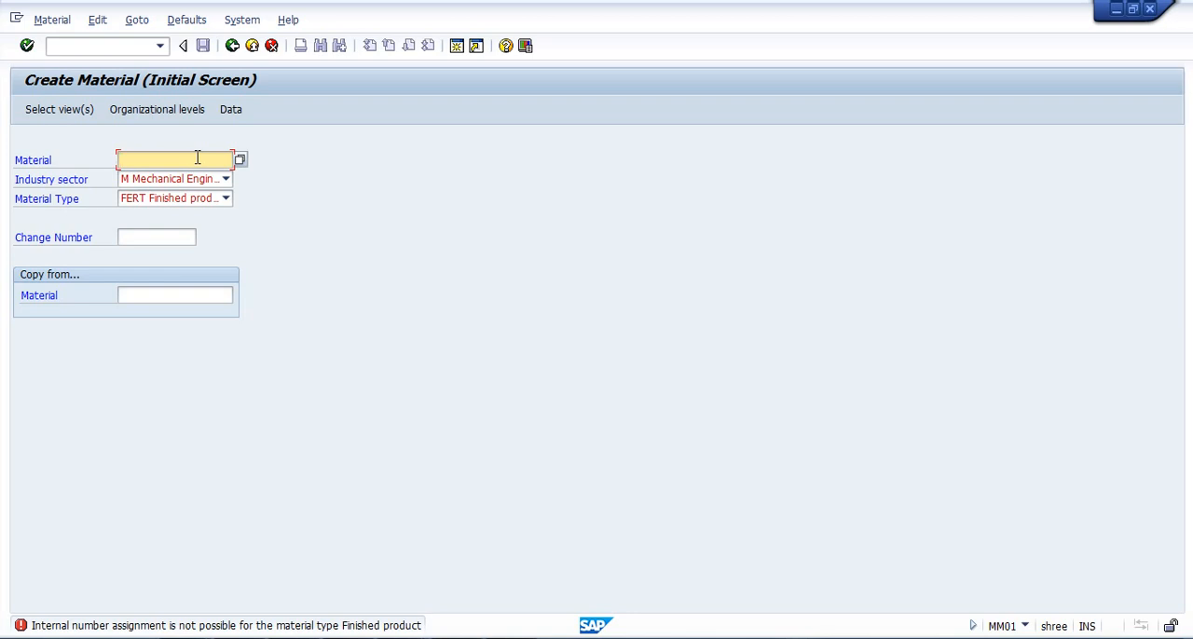
text(SM)
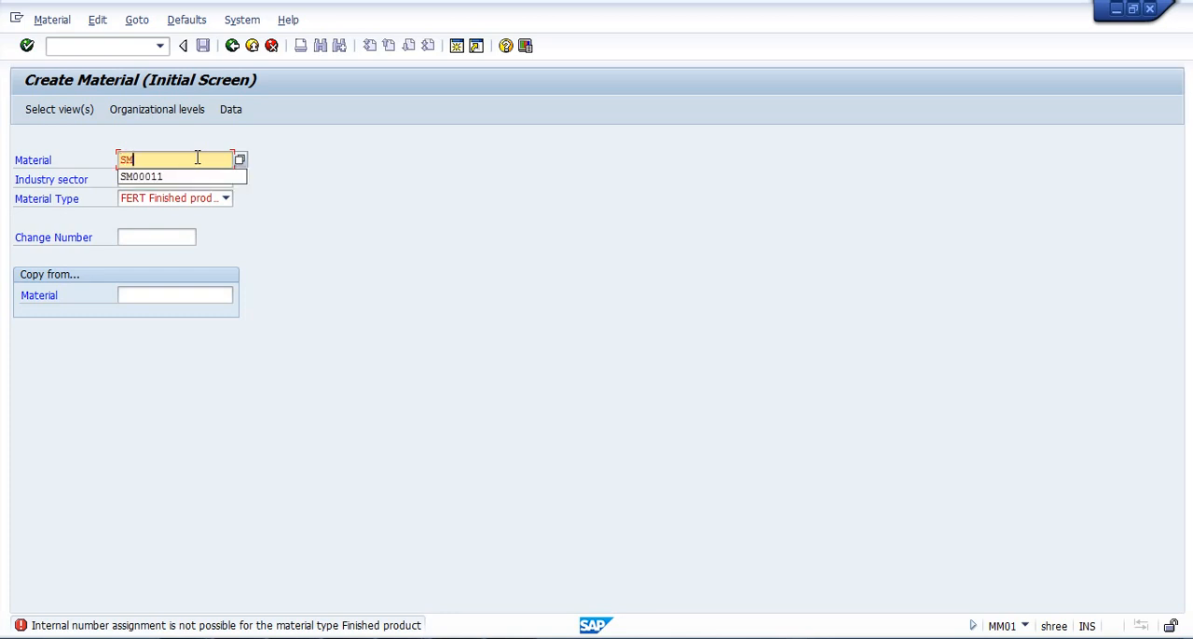
key(Down)
key(Return)
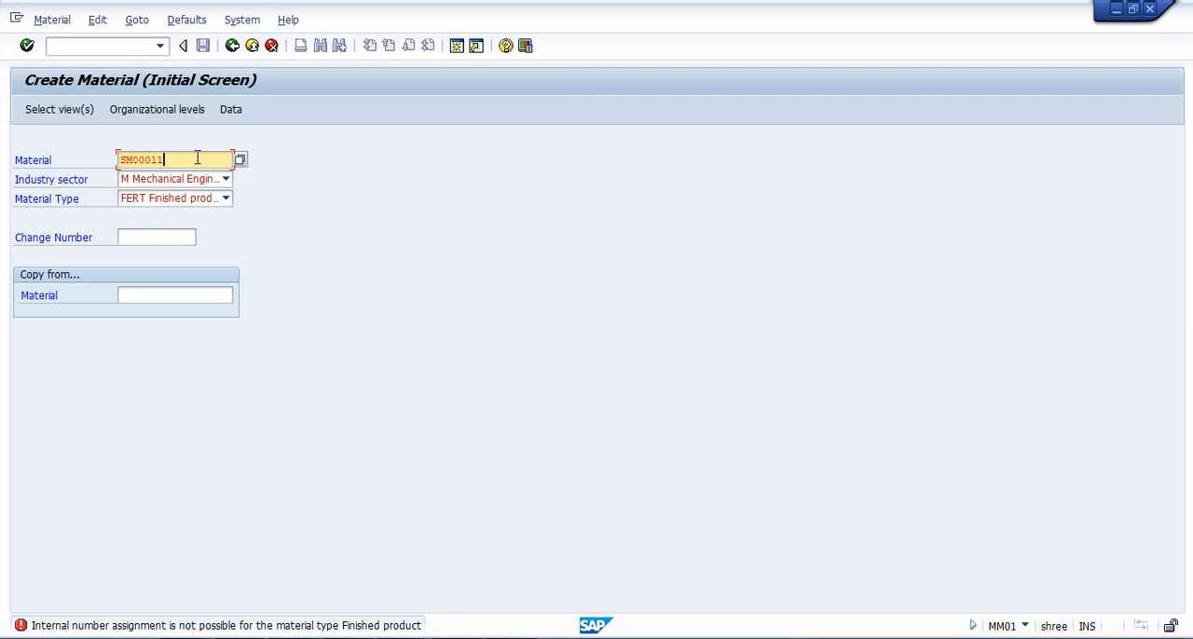
key(BackSpace)
text(2)
key(Return)
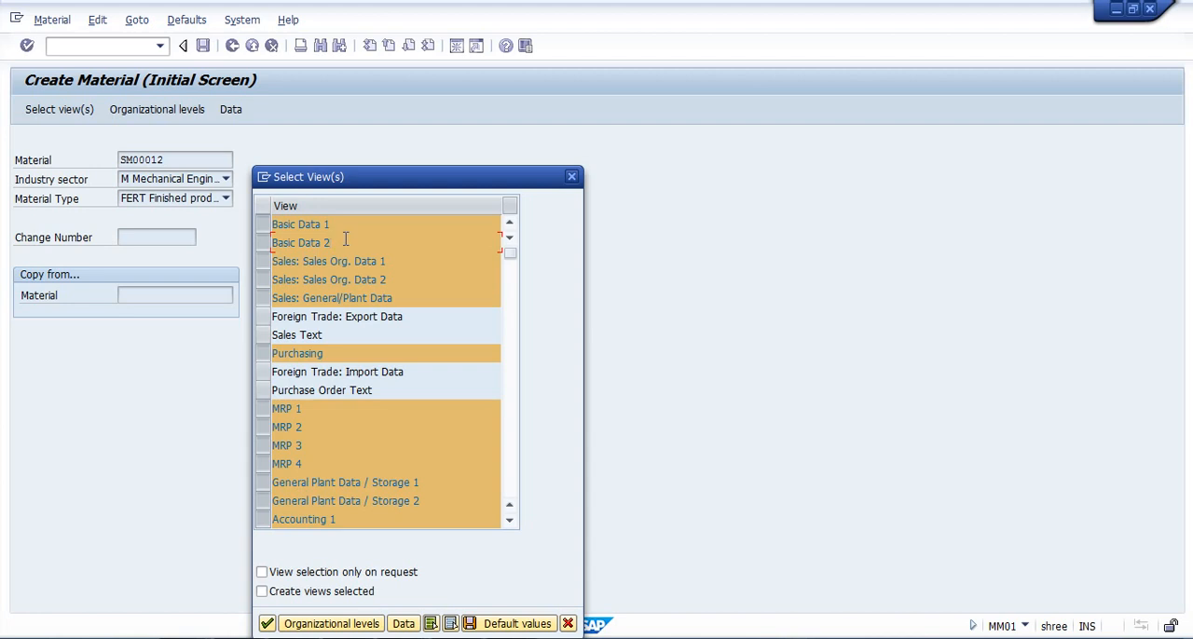
Look through the preselected material views down to Costing 2 and continue with that selection.
click(387, 261)
click(397, 280)
click(395, 296)
click(395, 261)
click(511, 523)
click(511, 523)
click(510, 523)
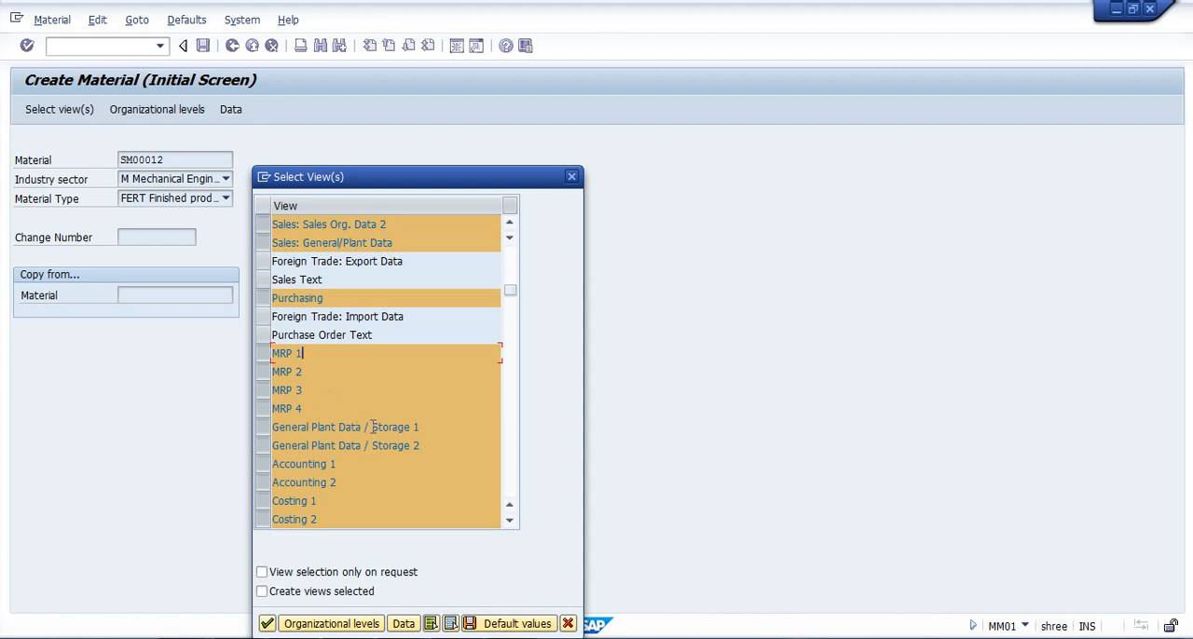
click(510, 522)
click(511, 522)
click(510, 522)
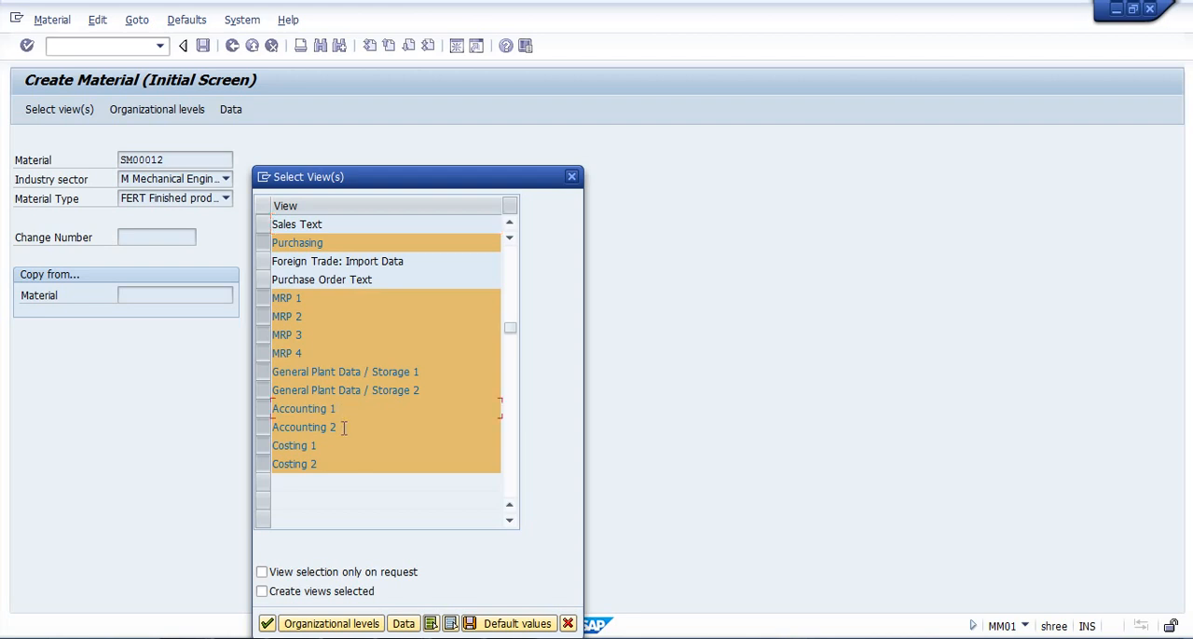
click(344, 427)
click(331, 446)
click(266, 624)
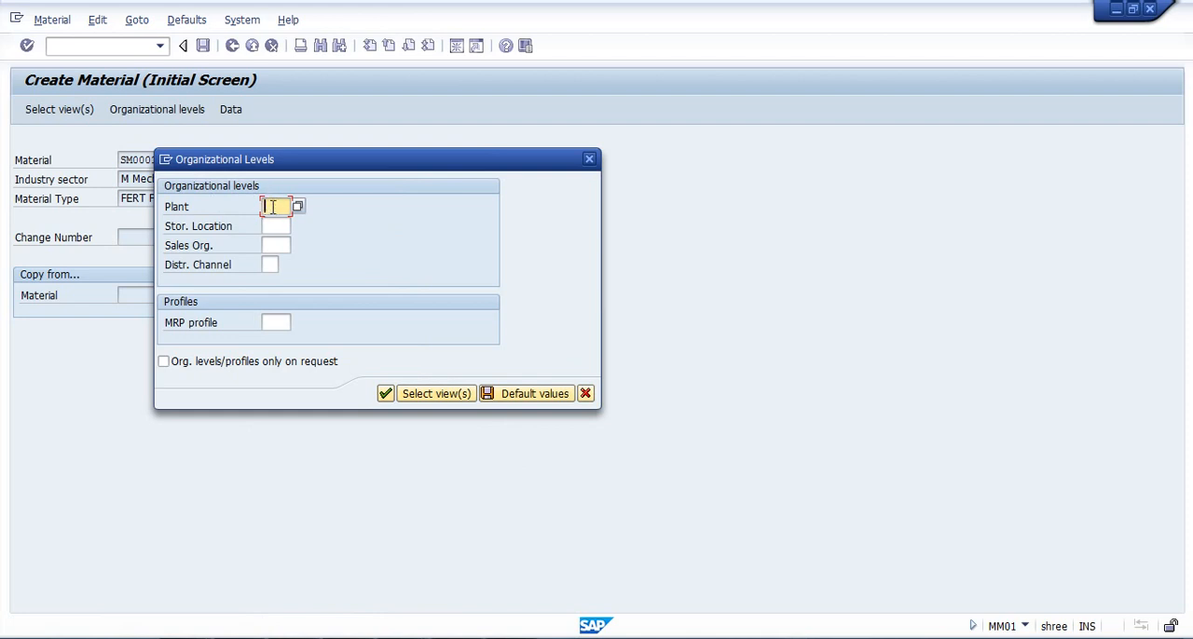
Set the organizational levels to plant SMPT, storage location 0001, sales organization SMSO and distribution channel DS, and confirm them.
click(274, 207)
click(275, 223)
click(277, 226)
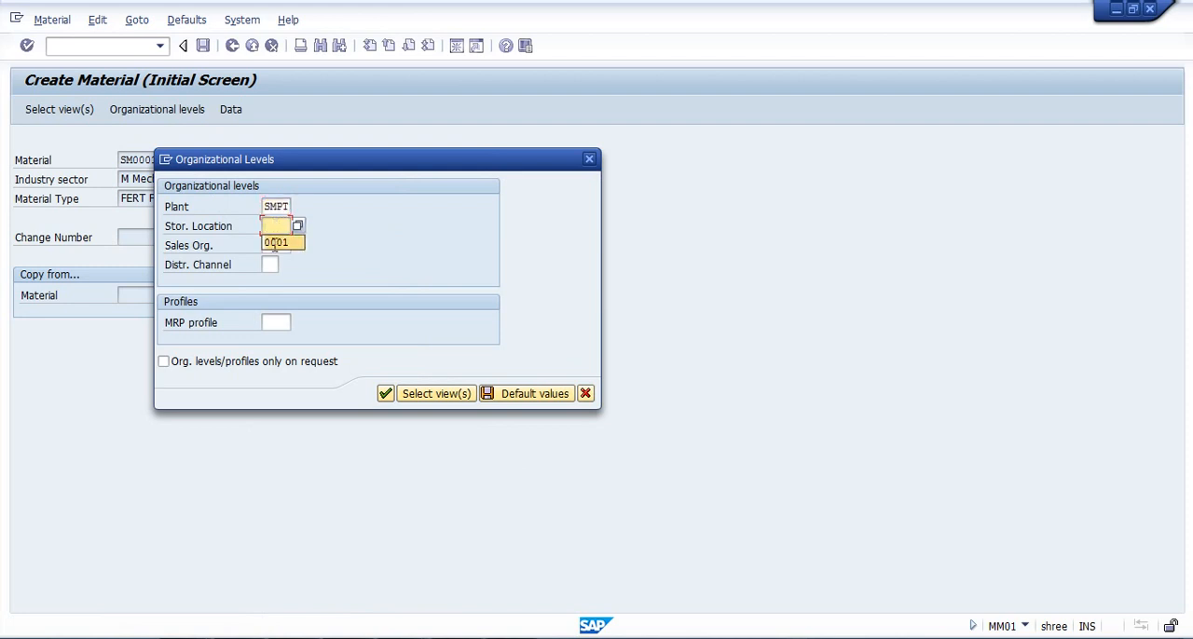
click(275, 244)
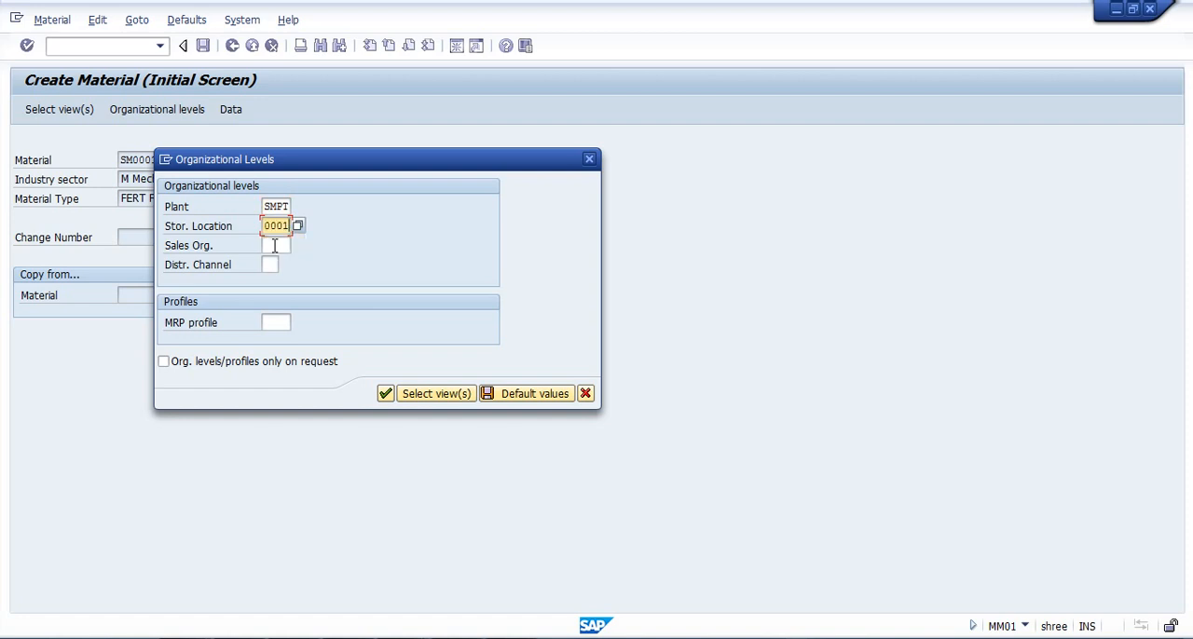
click(275, 245)
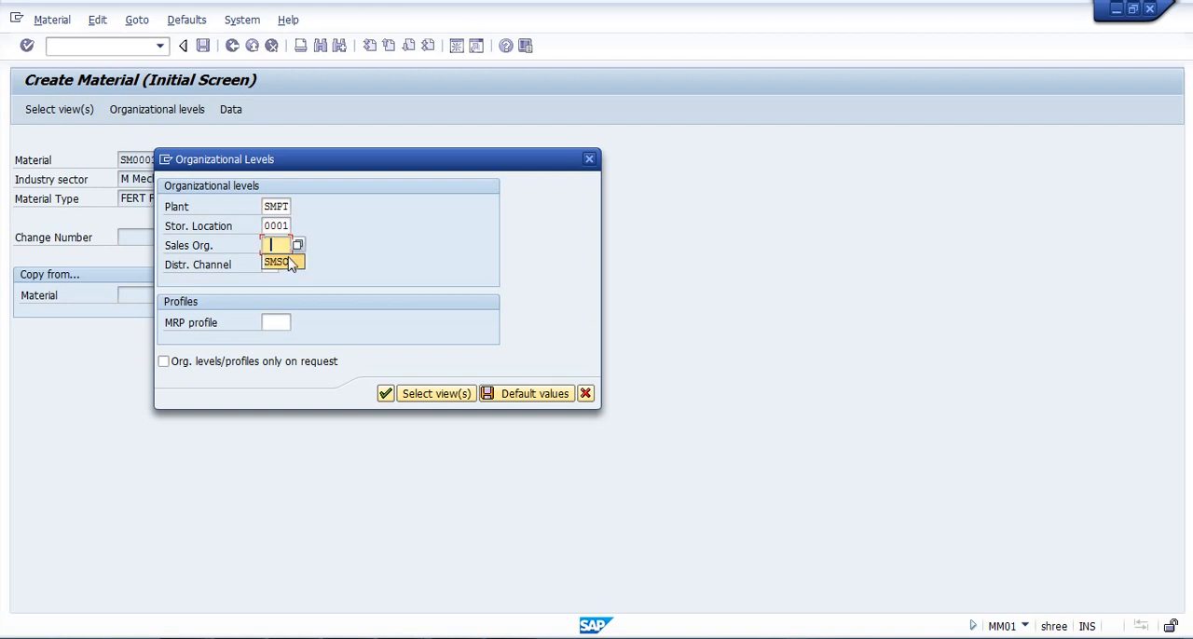
click(290, 265)
click(269, 265)
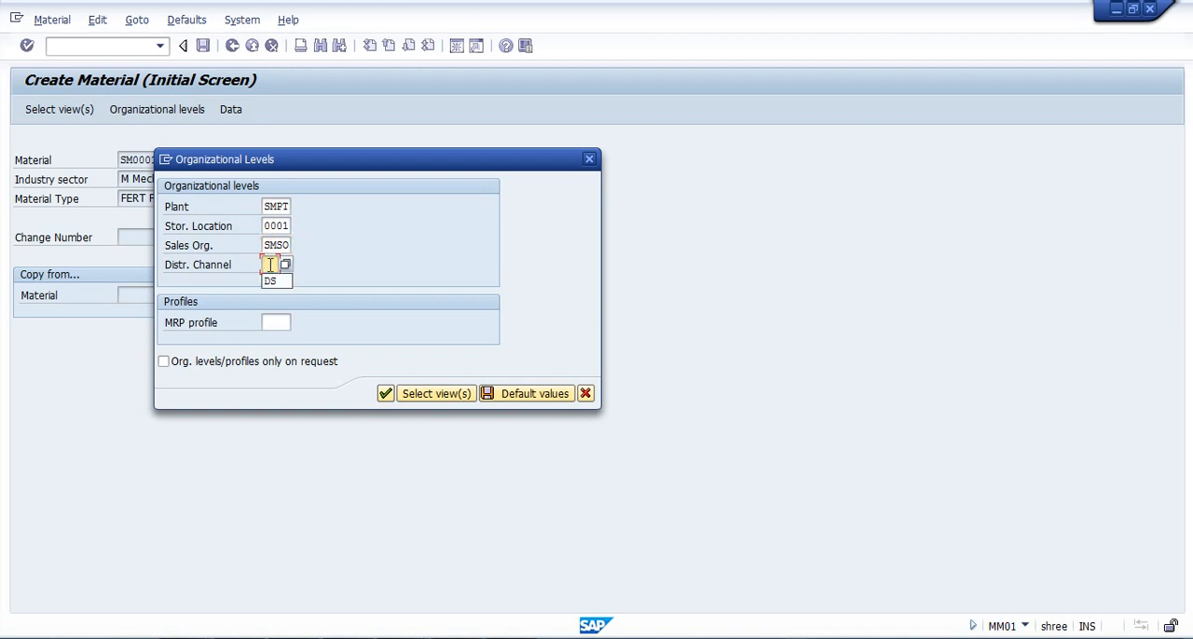
click(270, 282)
key(Return)
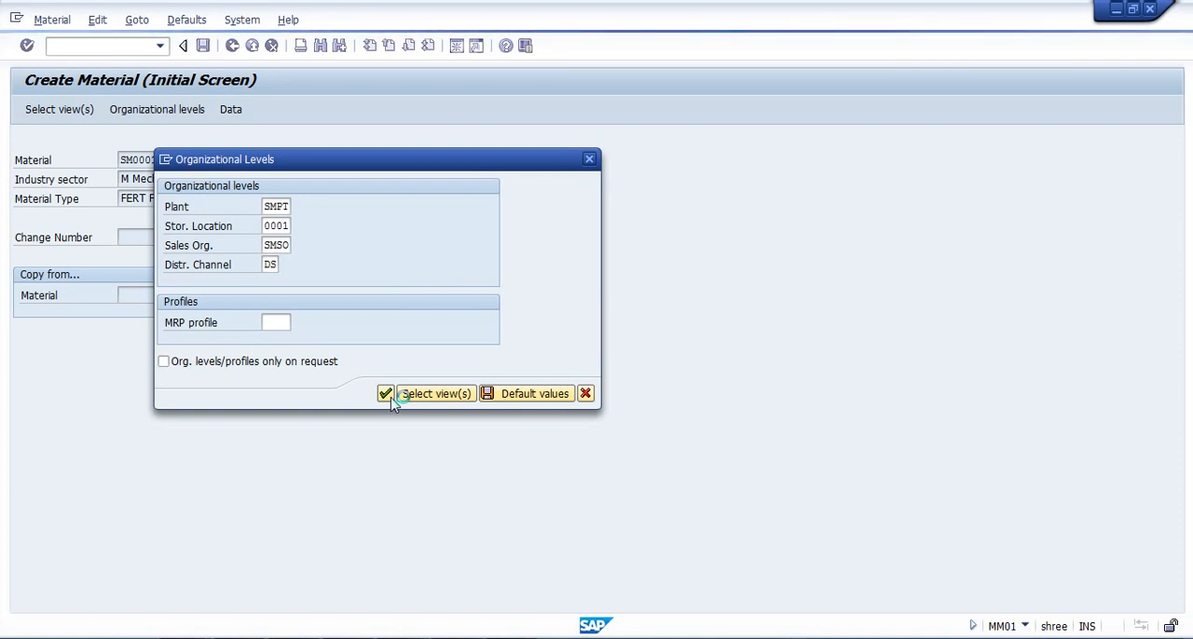
click(392, 399)
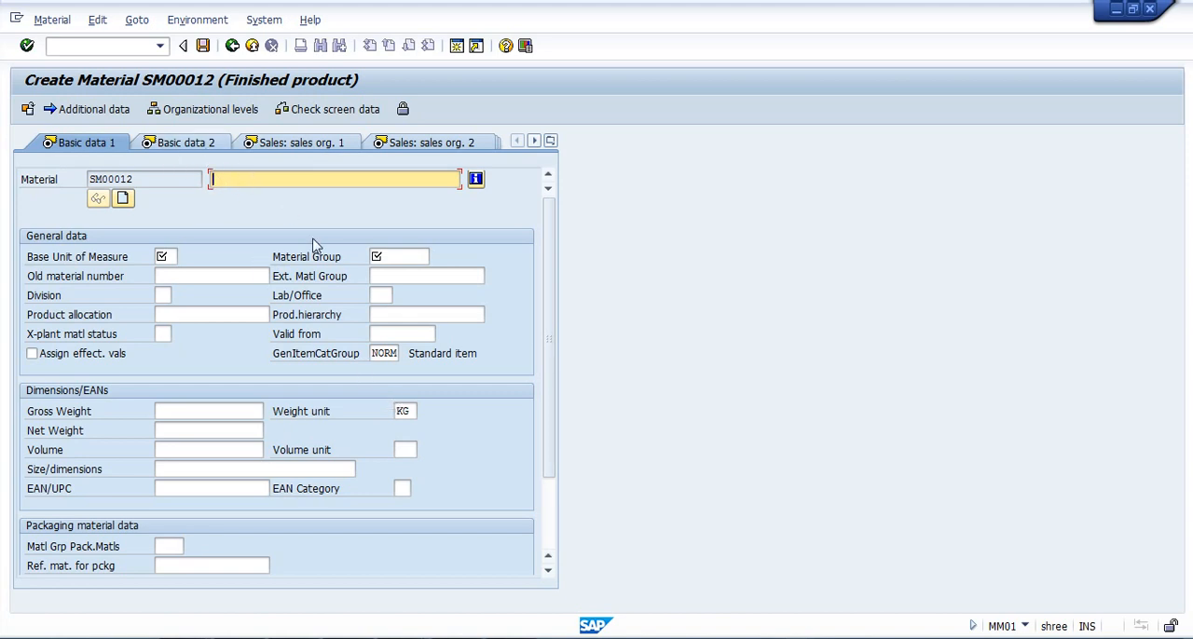
Enter SPICE A1B as the description of material SM00012.
click(149, 179)
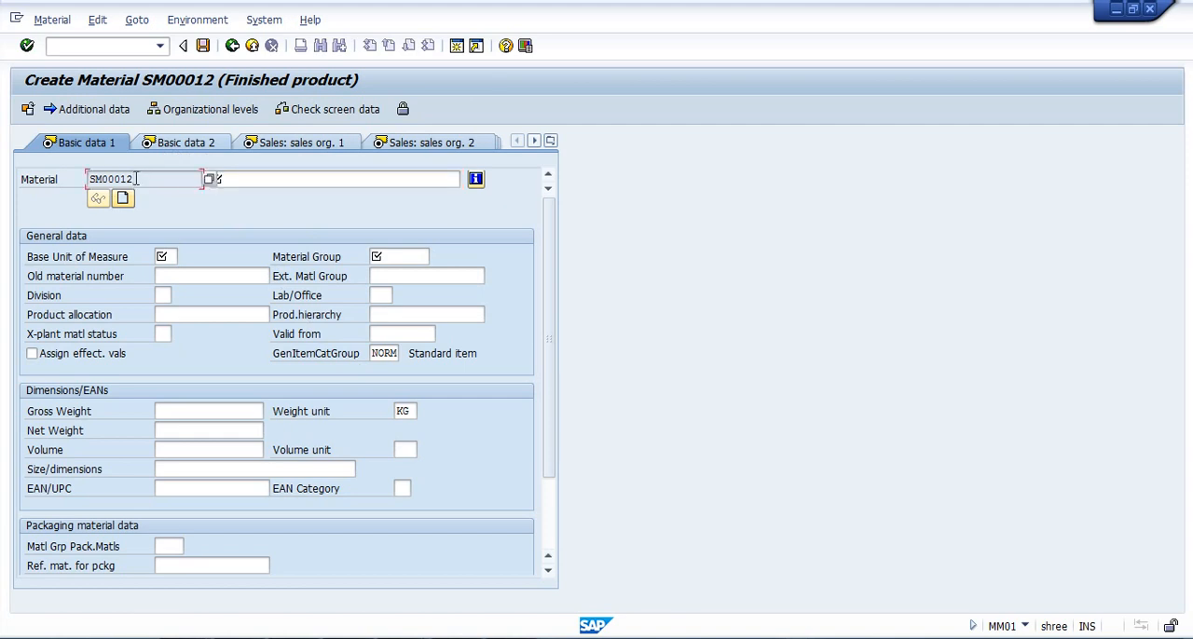
click(240, 179)
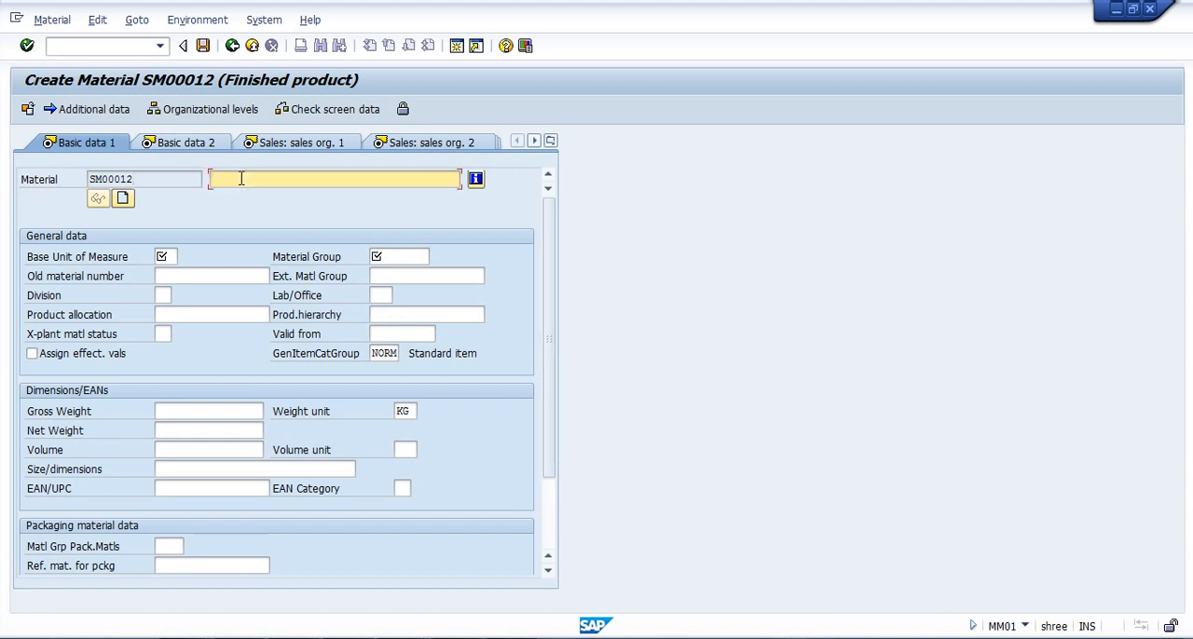
key(Down)
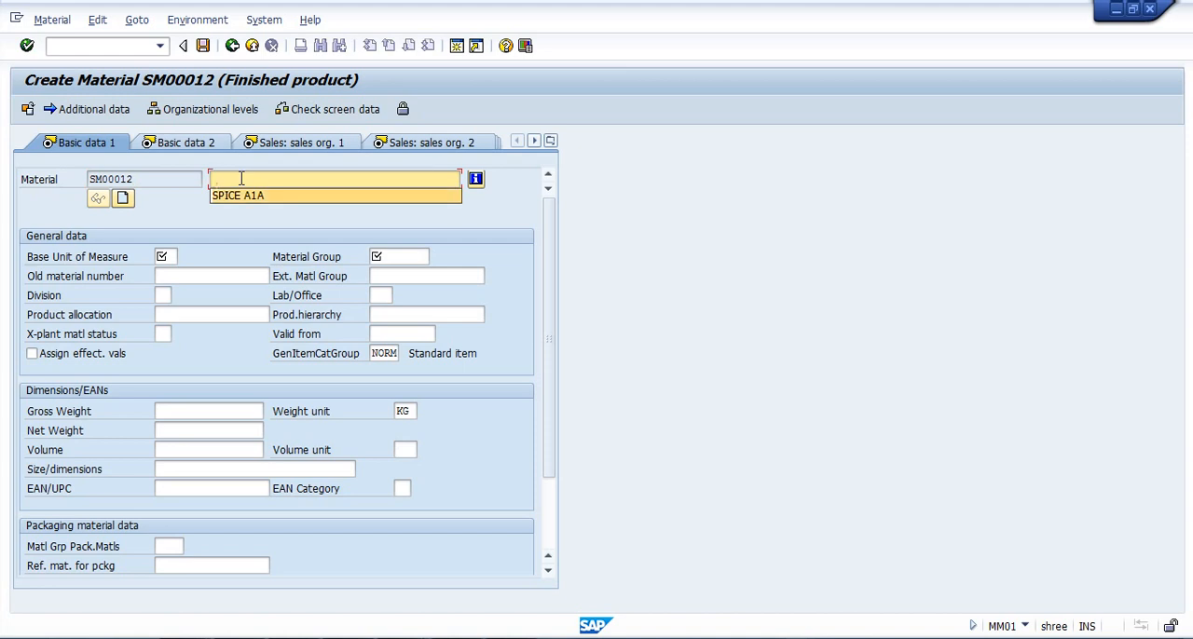
key(Return)
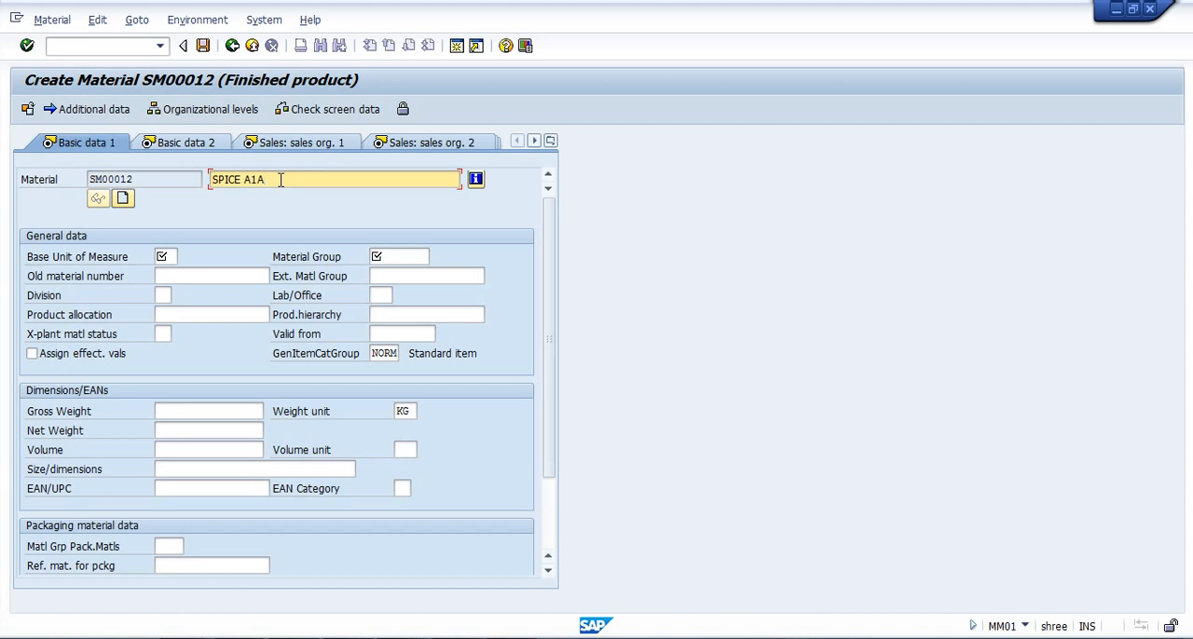
key(BackSpace)
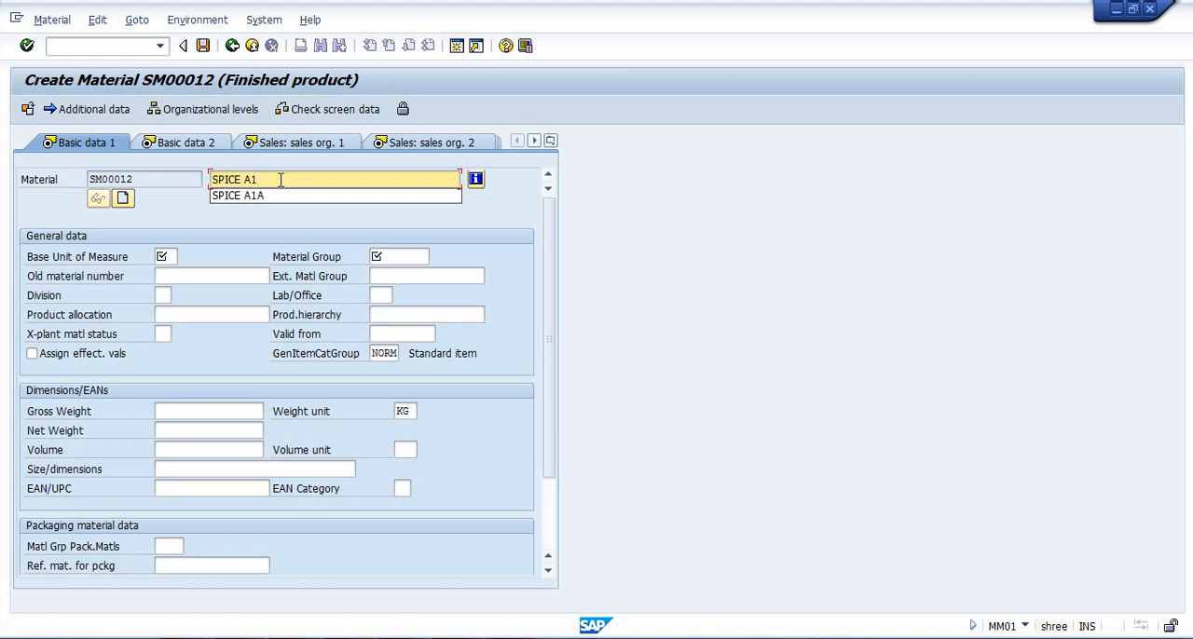
text(B)
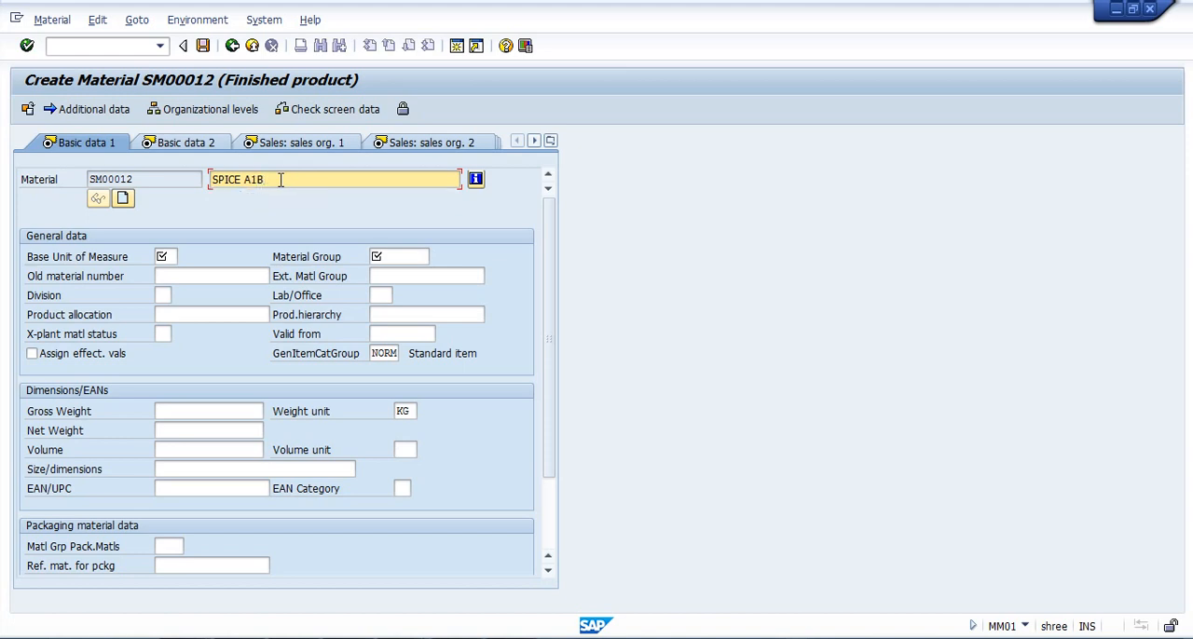
Set the material's base unit of measure to EA.
click(170, 256)
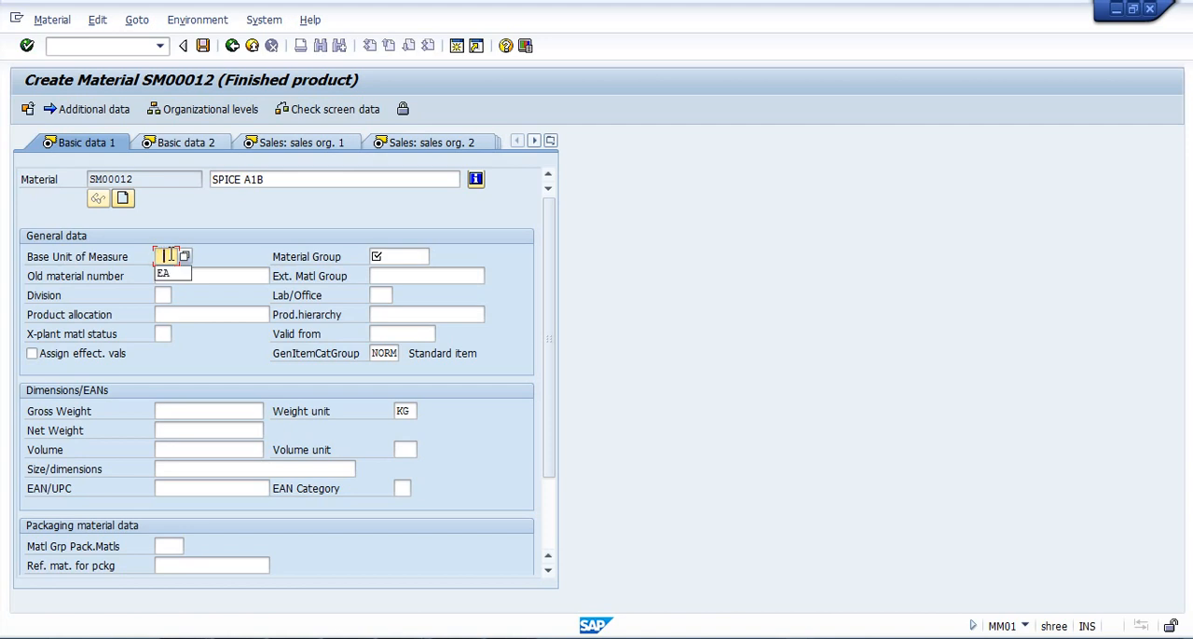
key(Down)
key(Return)
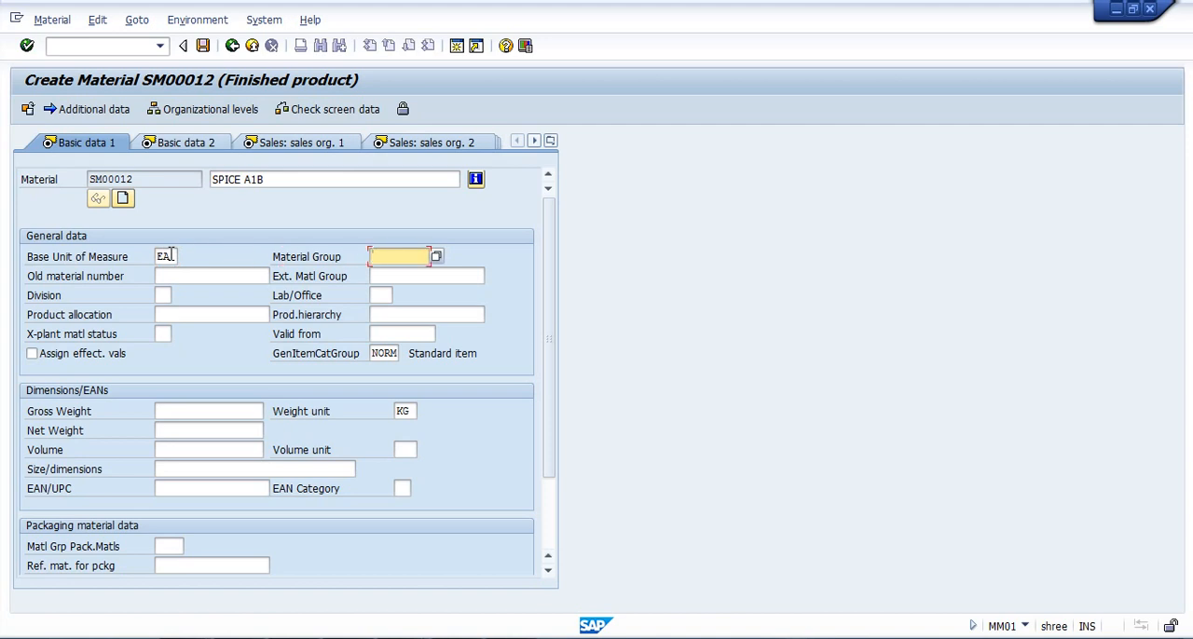
Look up the available material groups and assign 00103 Electronics to the material.
click(402, 257)
click(438, 256)
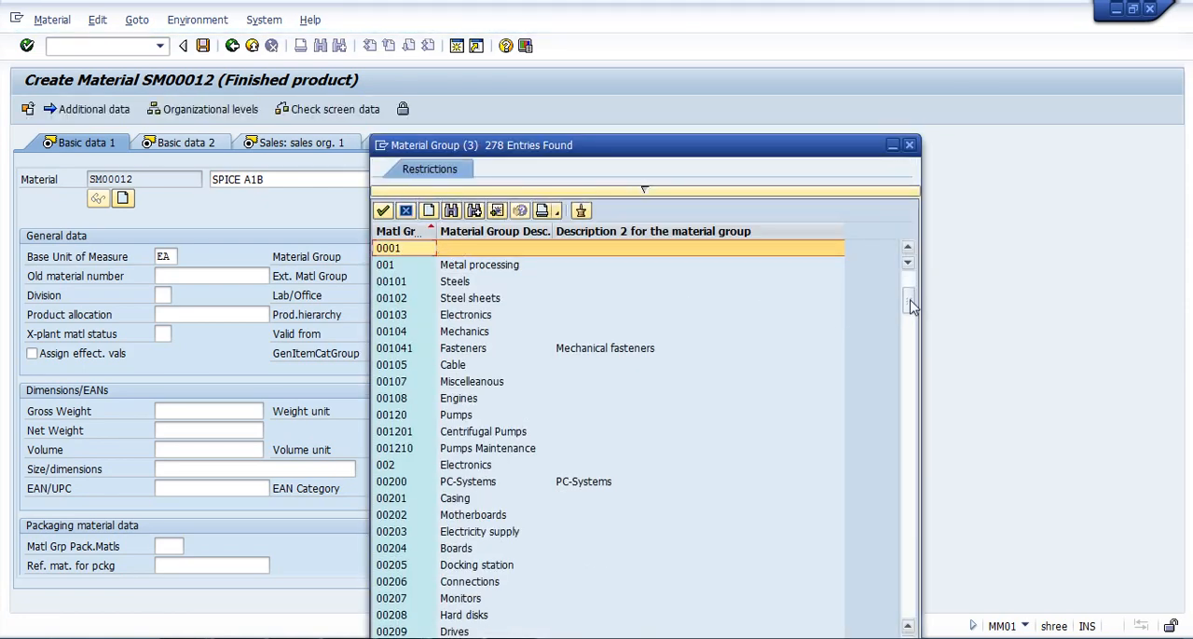
drag(909, 289, 911, 307)
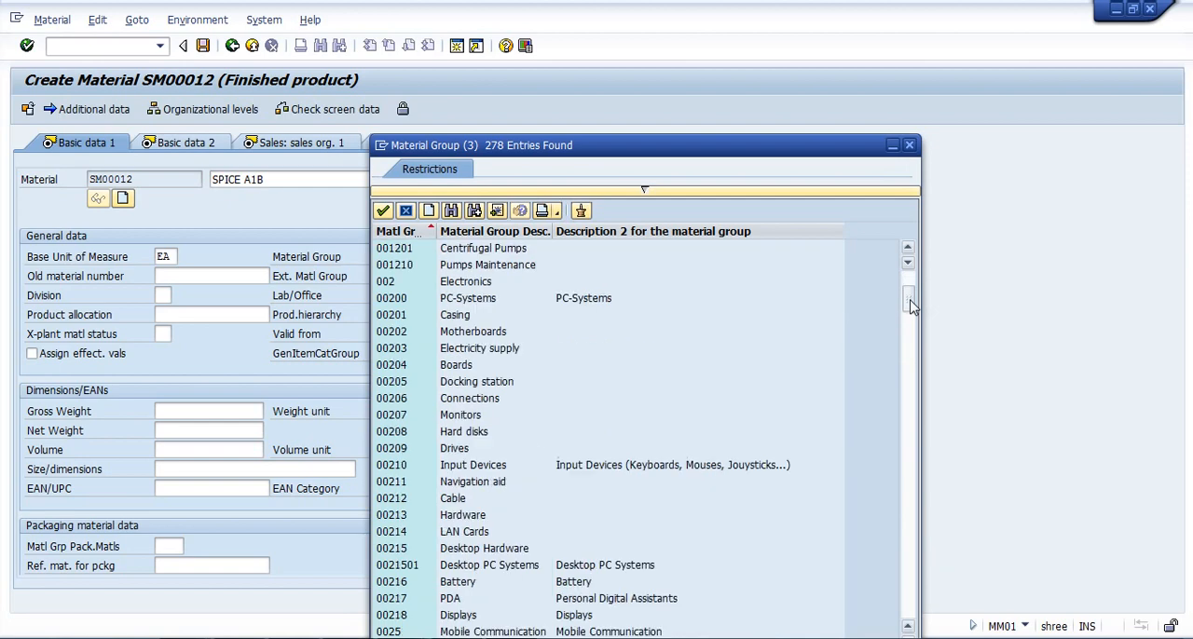
click(911, 247)
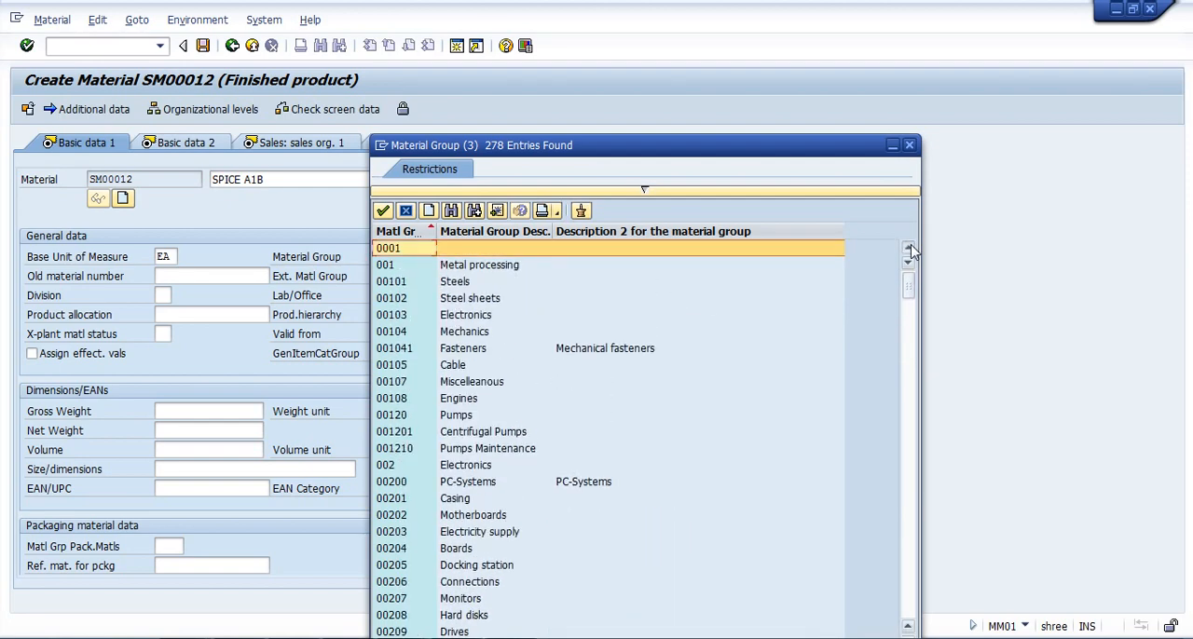
click(471, 318)
double_click(471, 319)
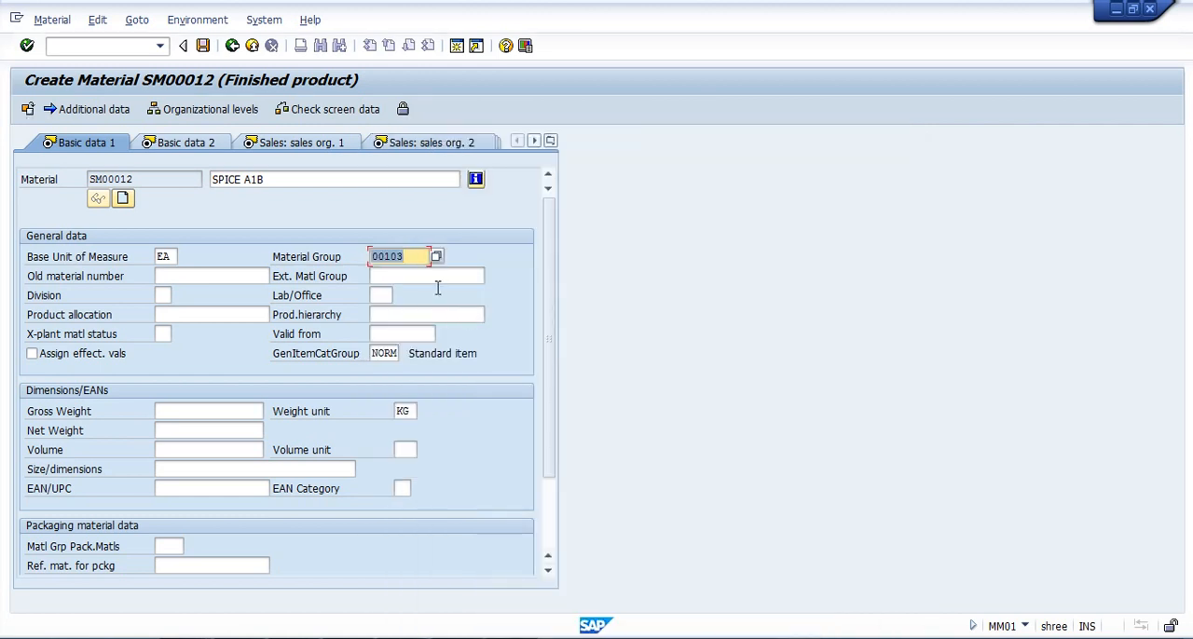
click(419, 256)
Look up the available divisions and assign SM SPICE MOBILE to the material.
click(162, 296)
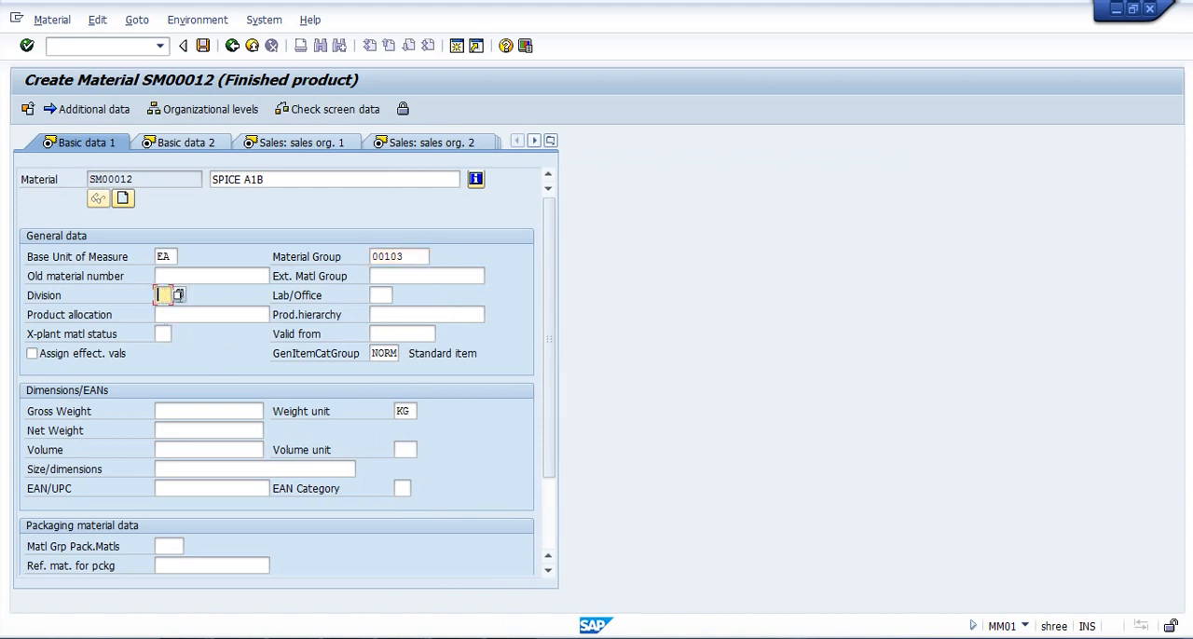
click(178, 296)
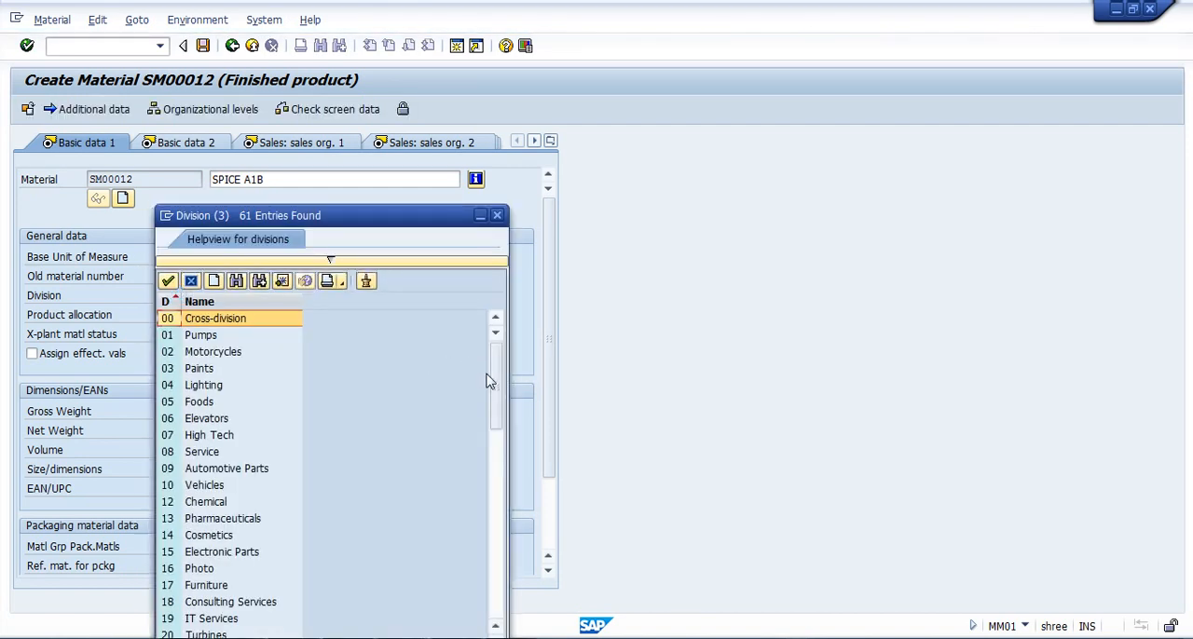
drag(497, 380, 519, 566)
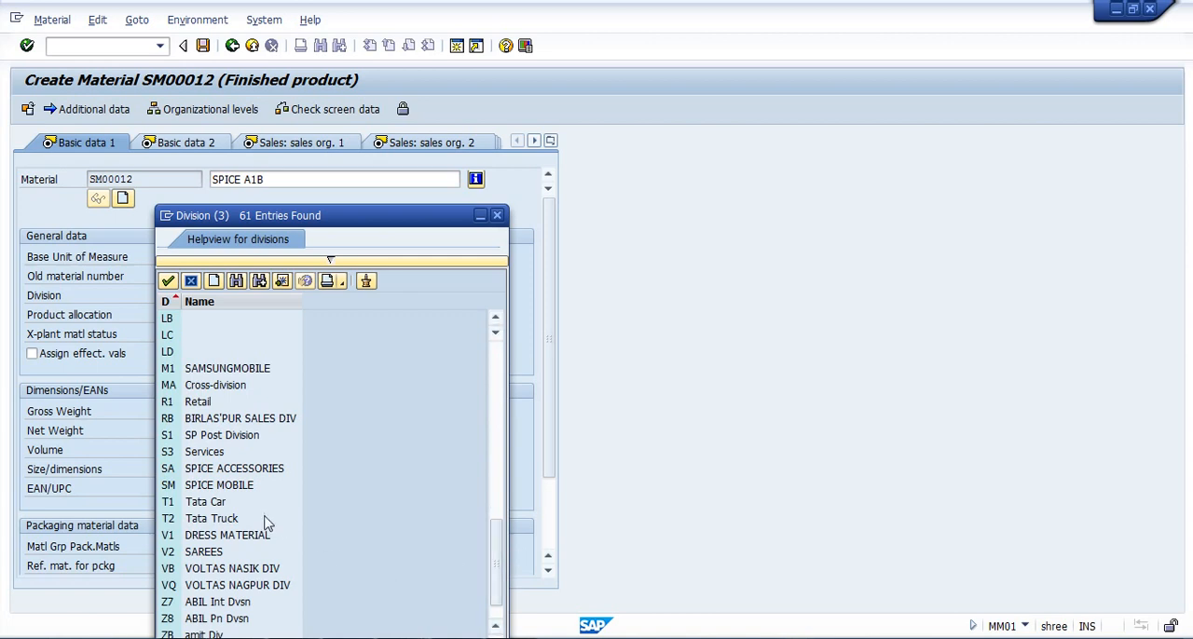
click(233, 492)
double_click(248, 495)
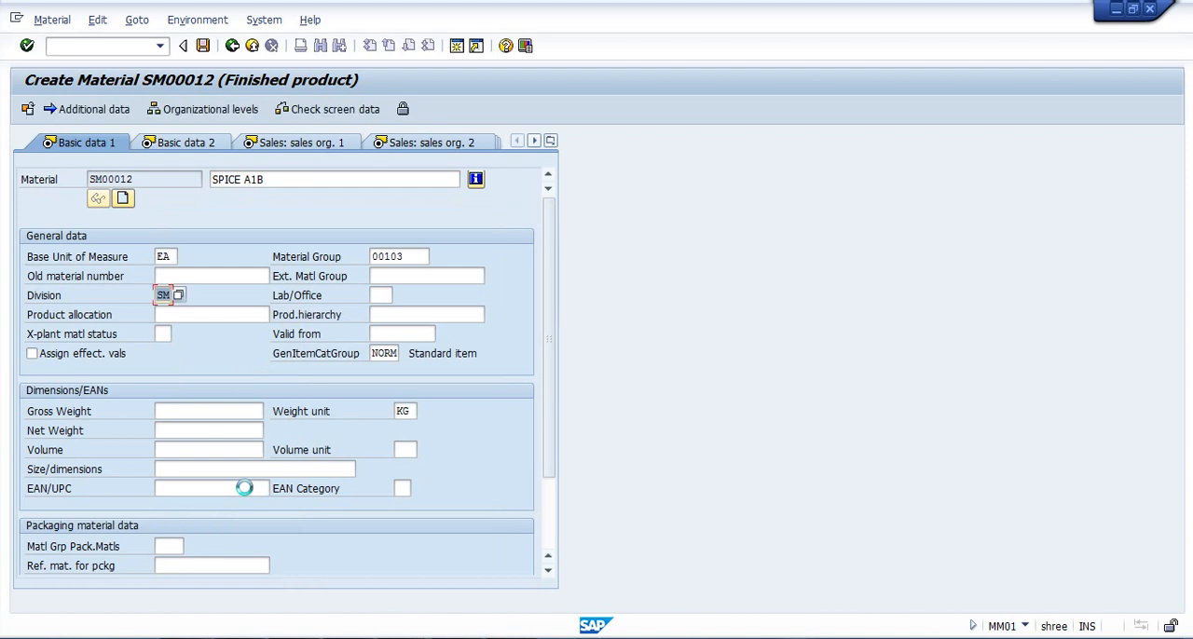
Examine the available general item category groups, such as third-party item, service with delivery and make-to-order, and leave the list without choosing one.
click(392, 354)
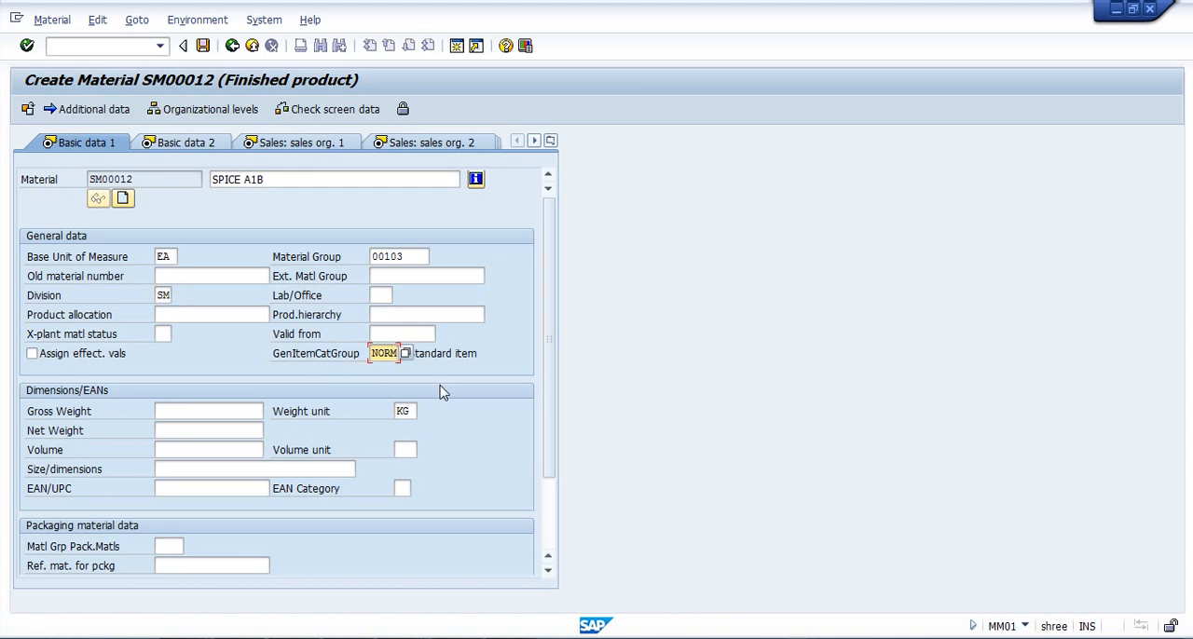
click(407, 355)
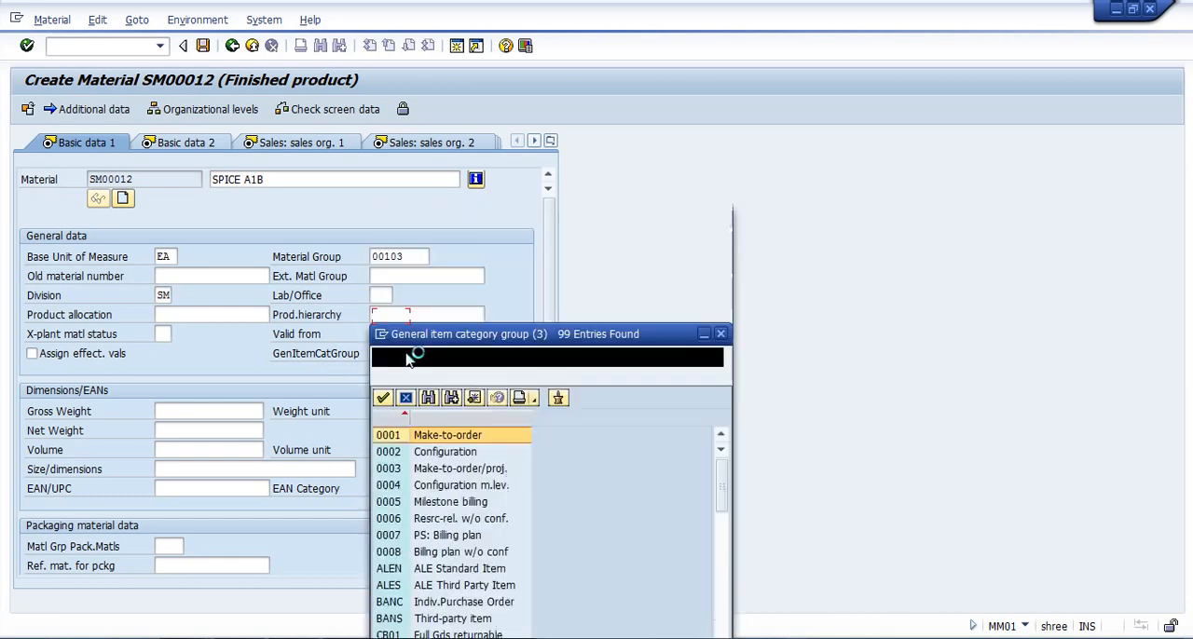
drag(545, 207, 711, 34)
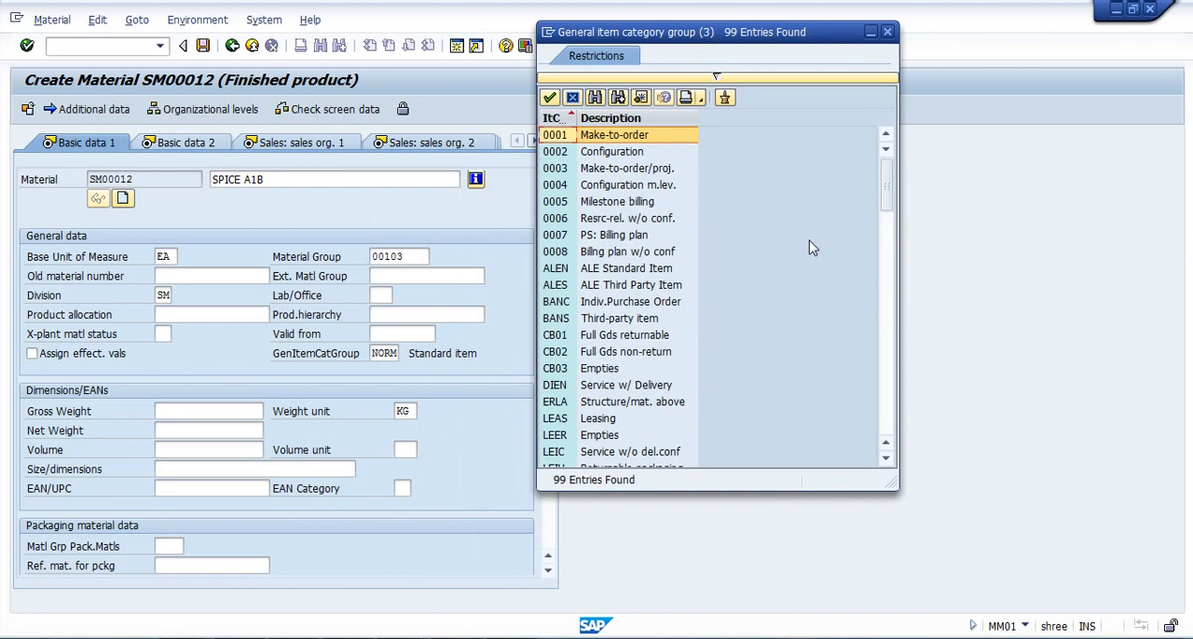
click(622, 319)
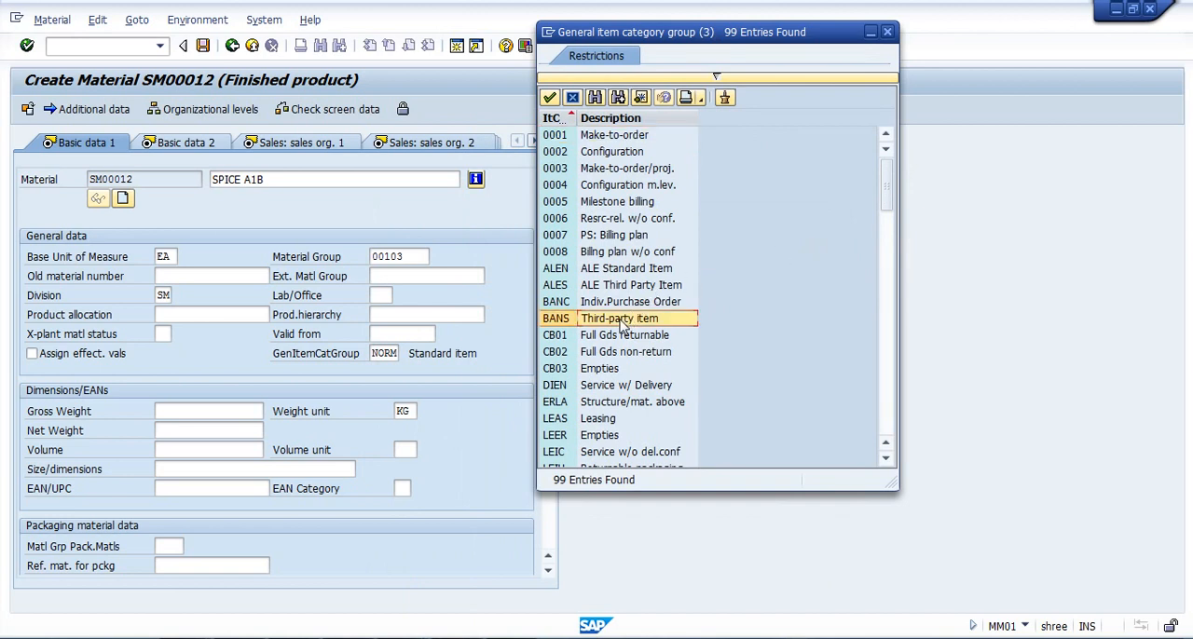
click(603, 389)
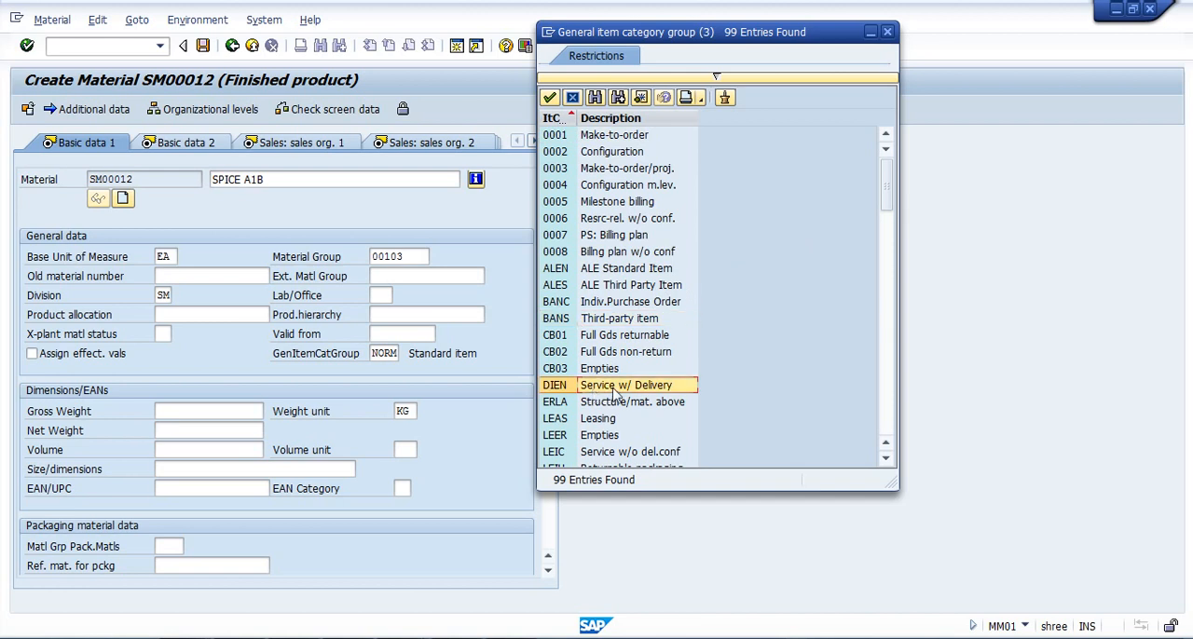
click(621, 137)
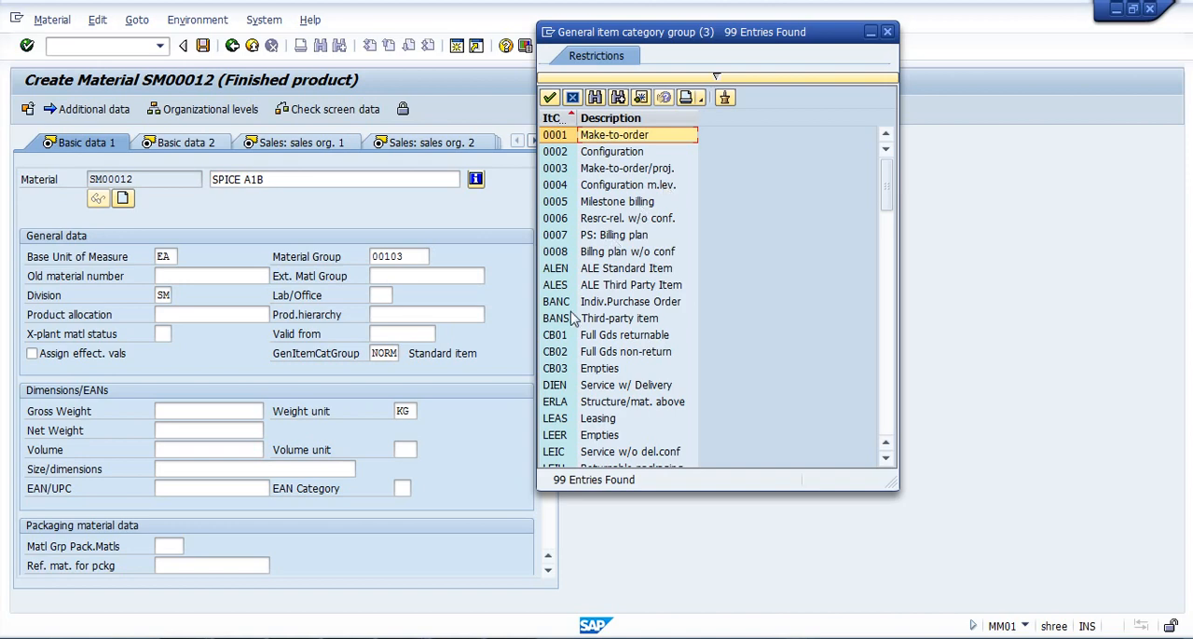
scroll(573, 318, down, 5)
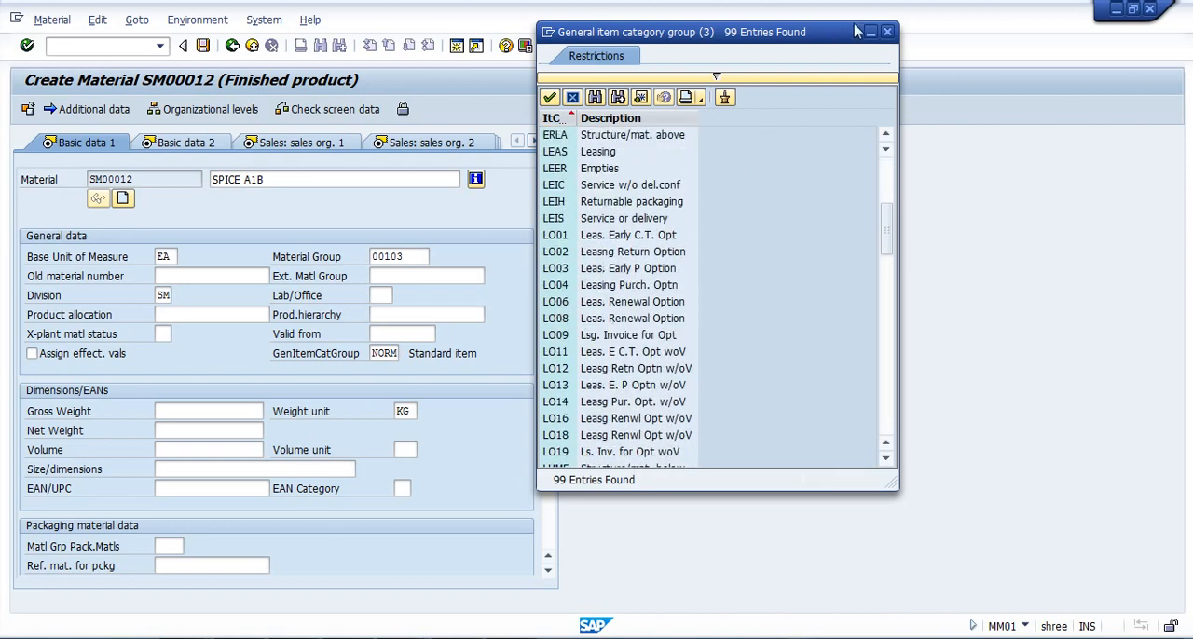
click(887, 34)
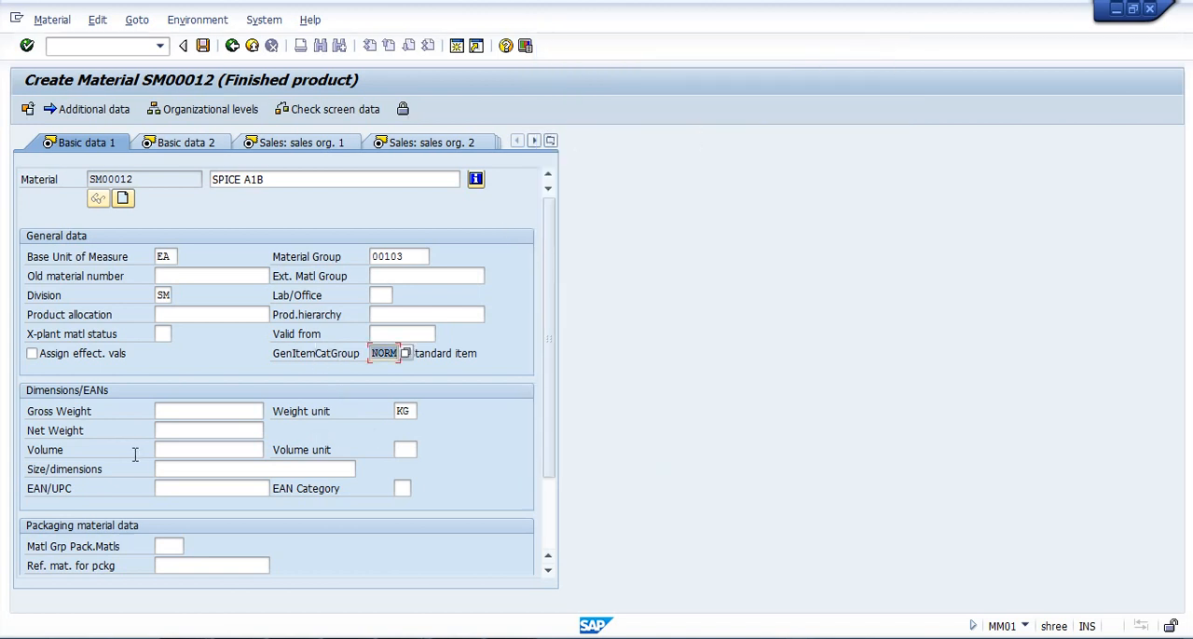
Enter a gross weight of 100 and set the weight unit to G (gram).
click(160, 410)
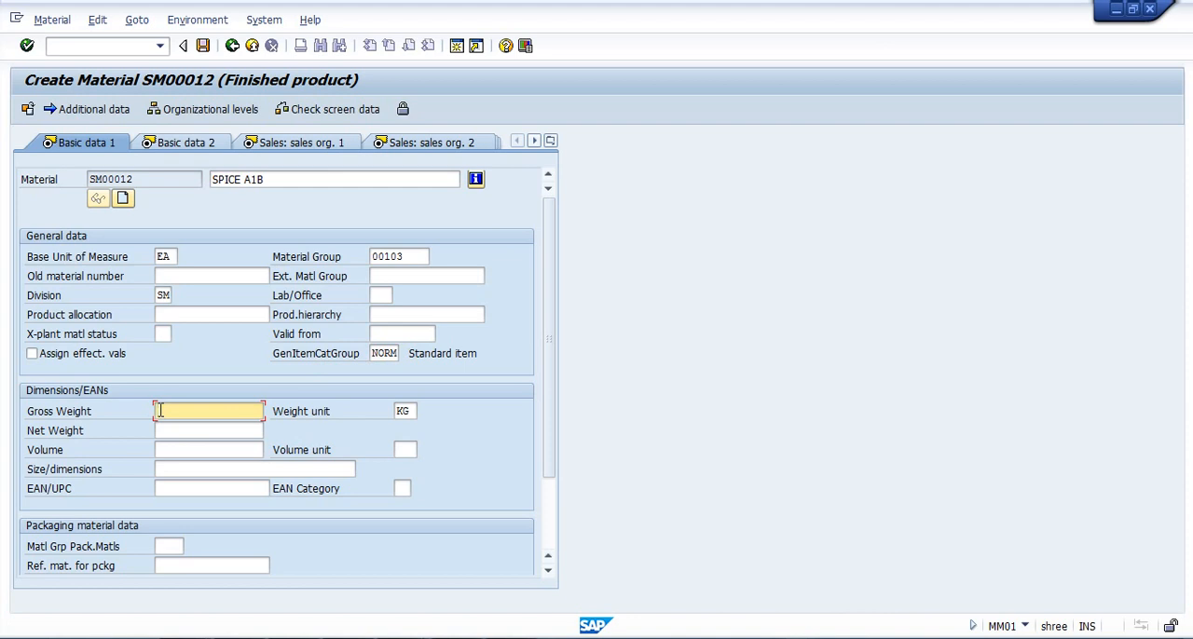
text(100)
key(Tab)
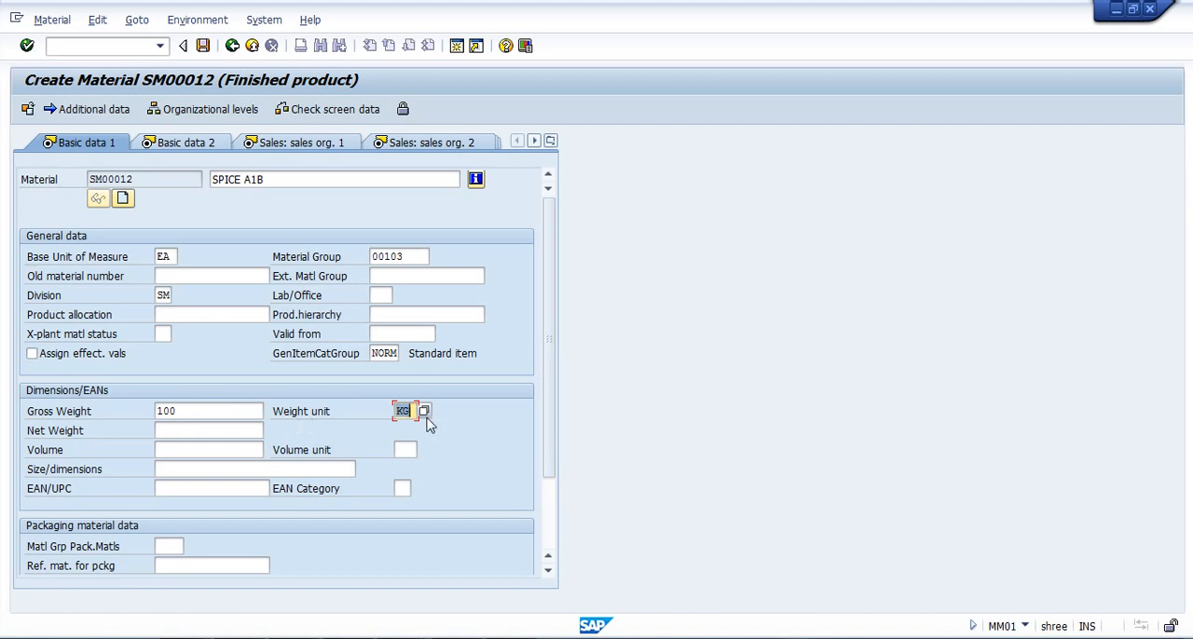
key(Delete)
click(424, 413)
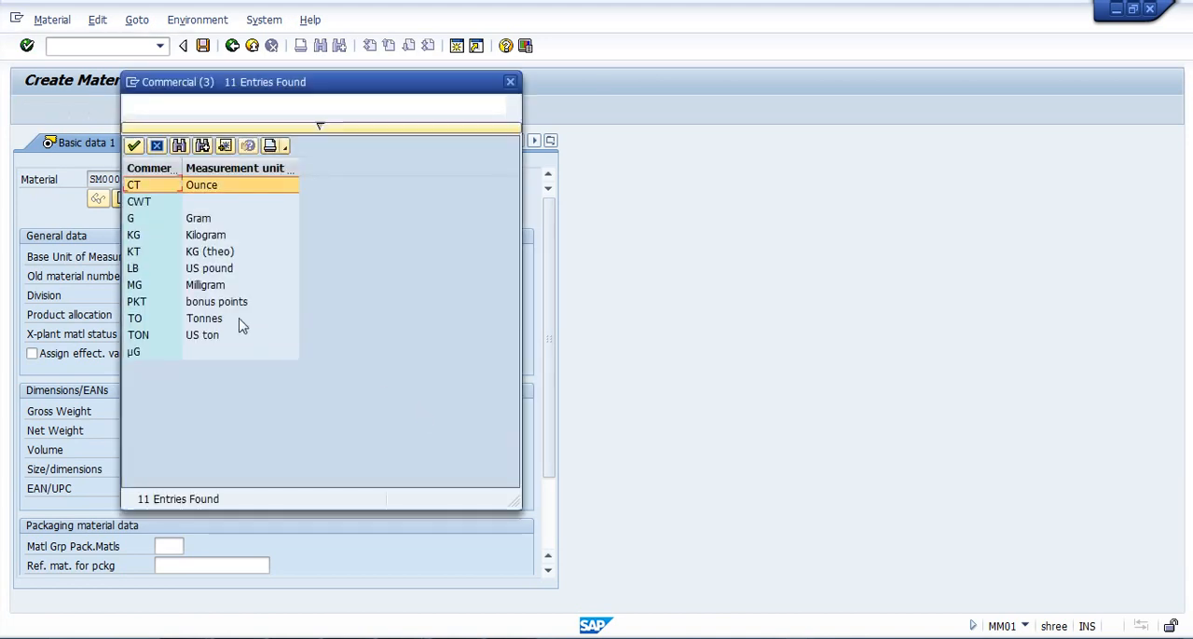
double_click(165, 218)
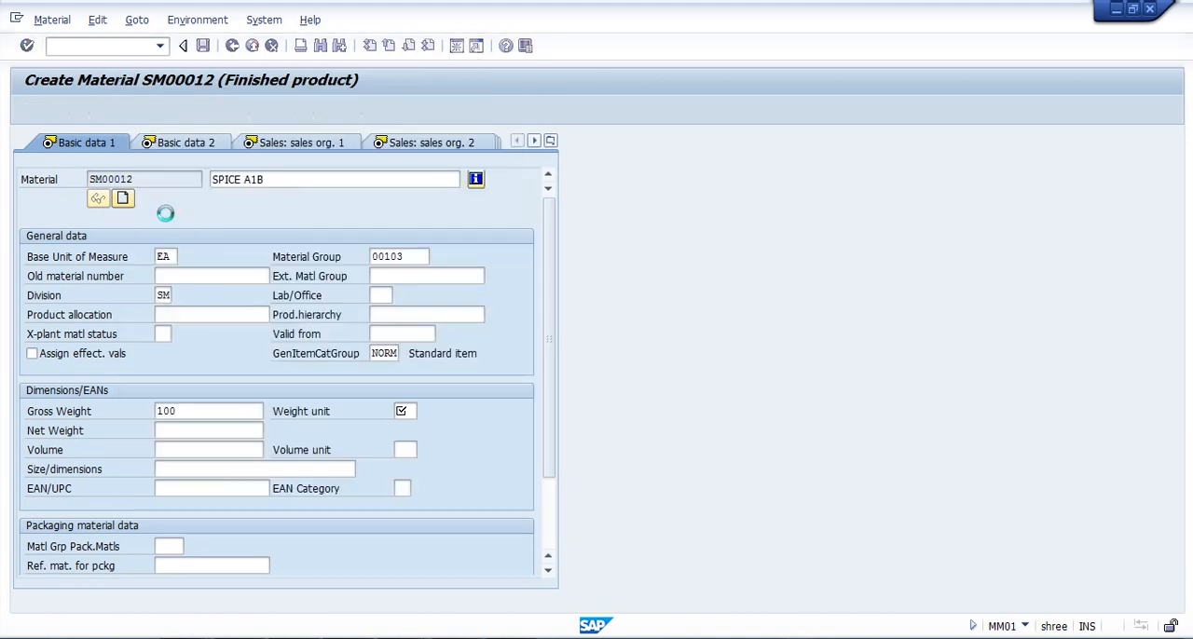
Change the gross weight to 120 and enter a net weight of 100.
click(180, 432)
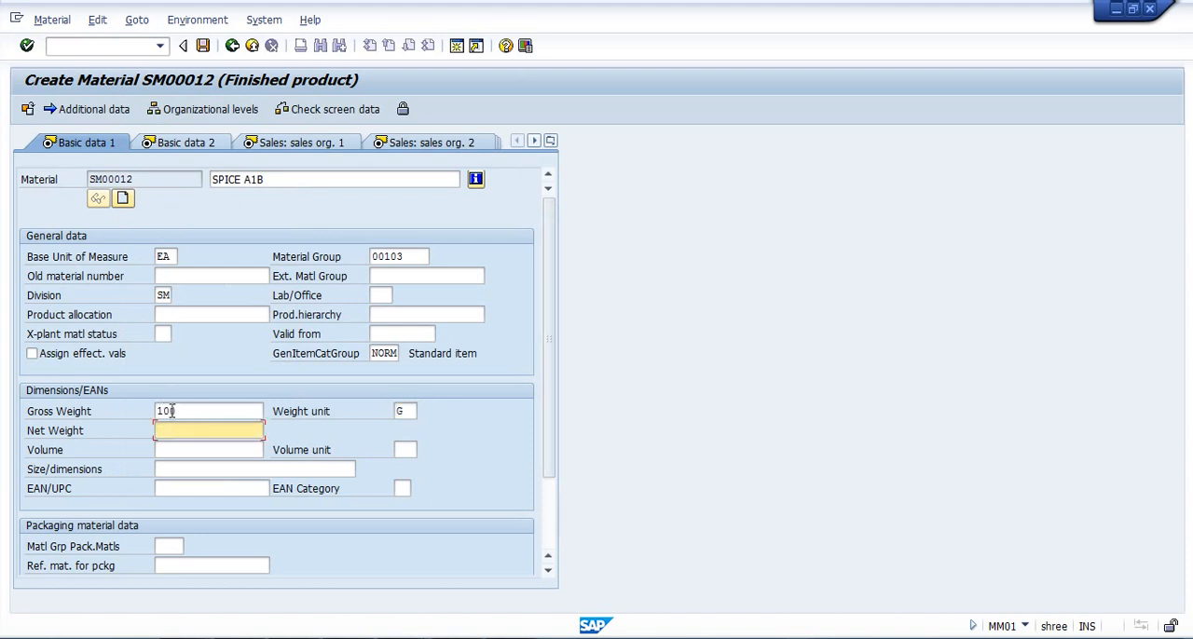
click(173, 411)
key(BackSpace)
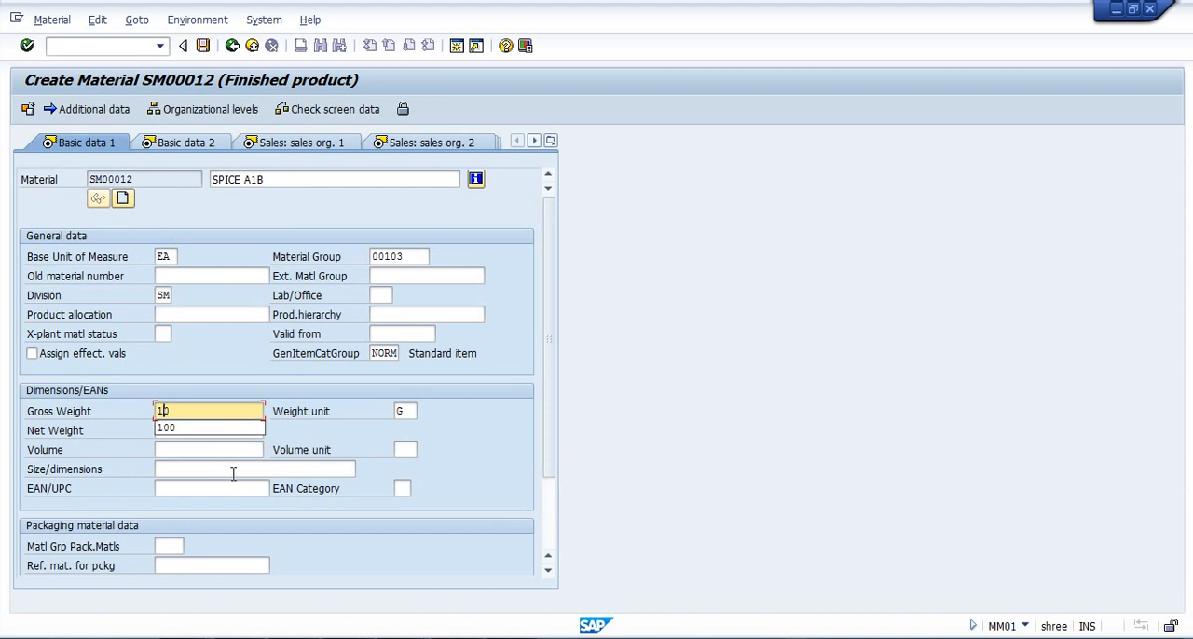
text(20)
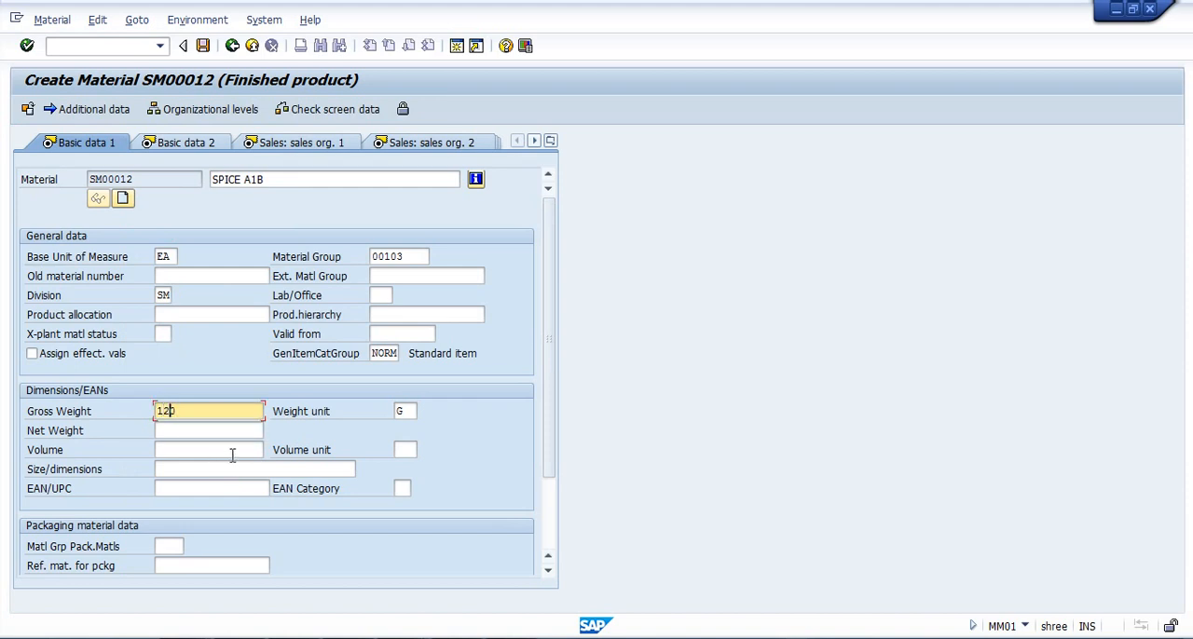
click(218, 429)
text(1)
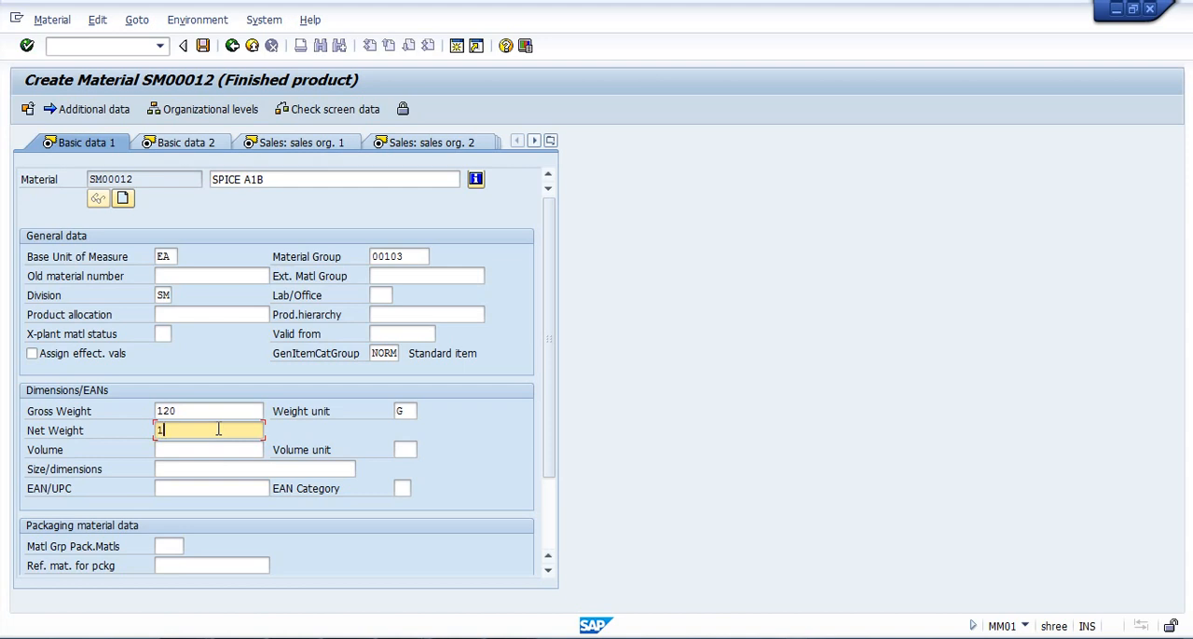
text(00)
Confirm the Basic data 1 entries and proceed to the Basic data 2 view.
click(320, 416)
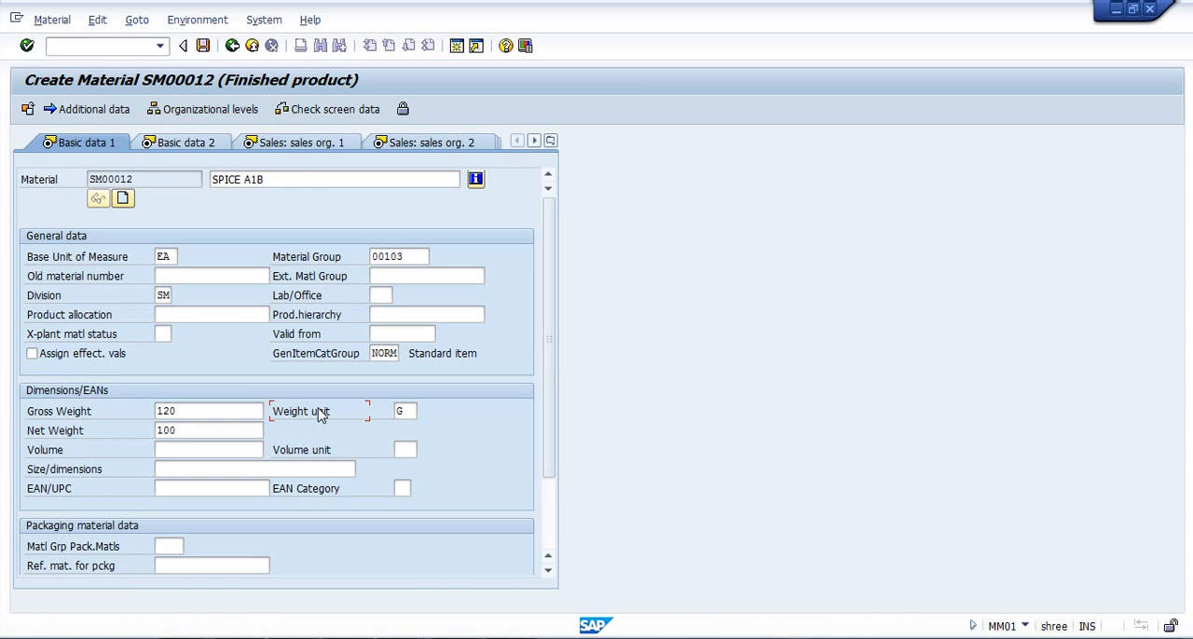
click(240, 407)
key(Return)
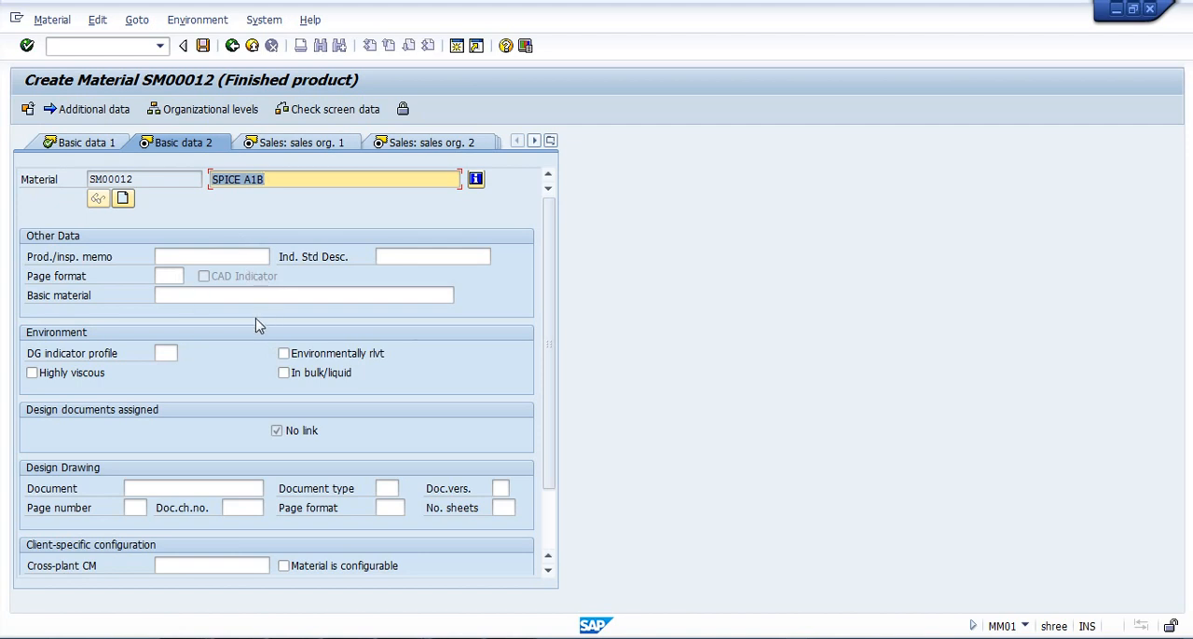
Proceed from Basic data 2 to the Sales: sales org. 1 view and set the sales unit to BOX.
key(Return)
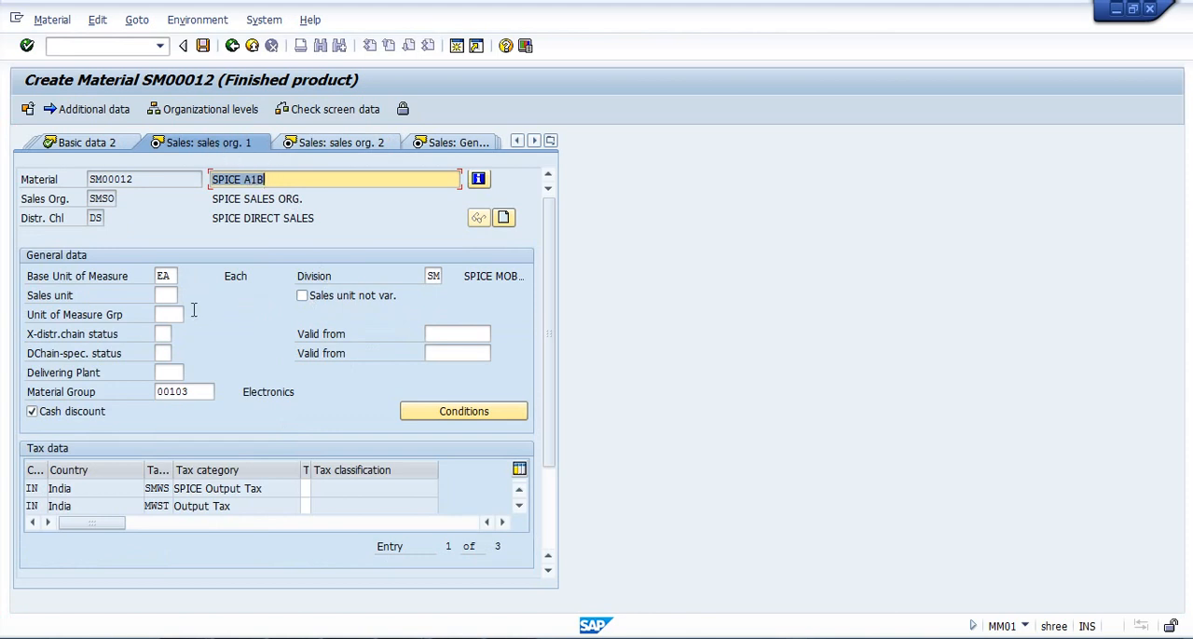
click(171, 292)
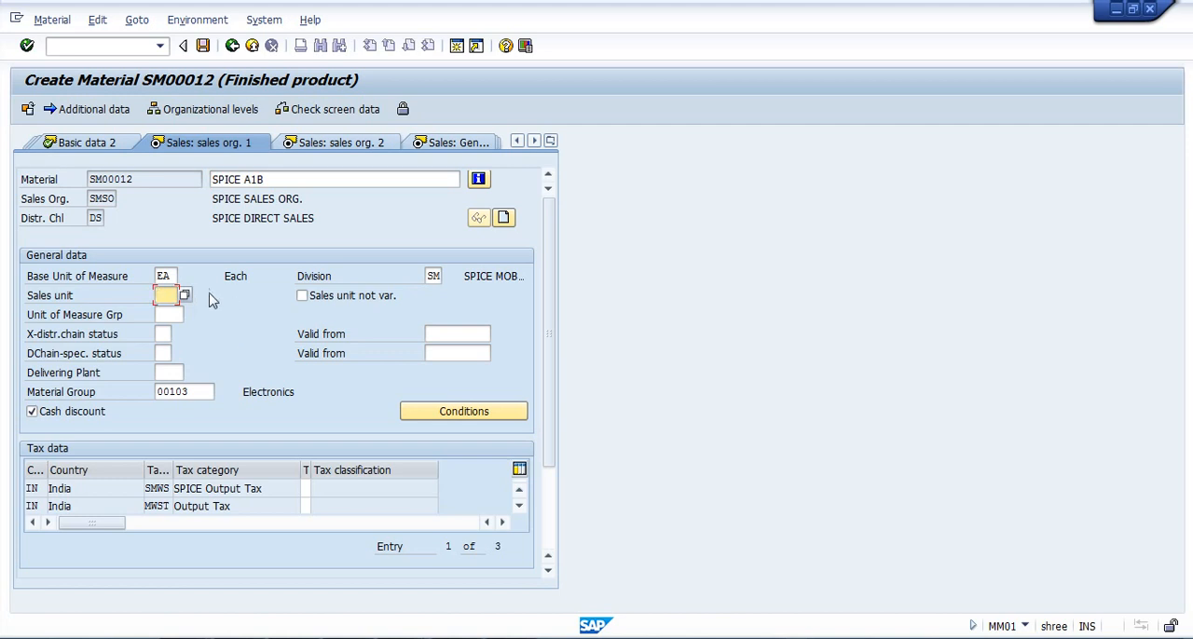
click(170, 276)
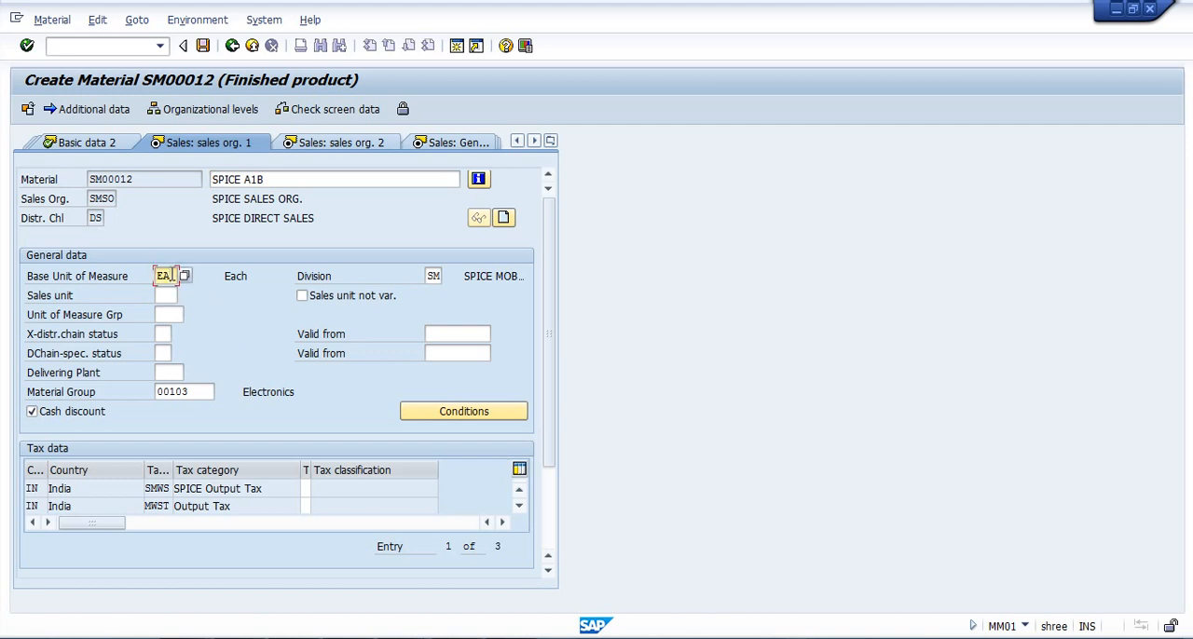
click(171, 292)
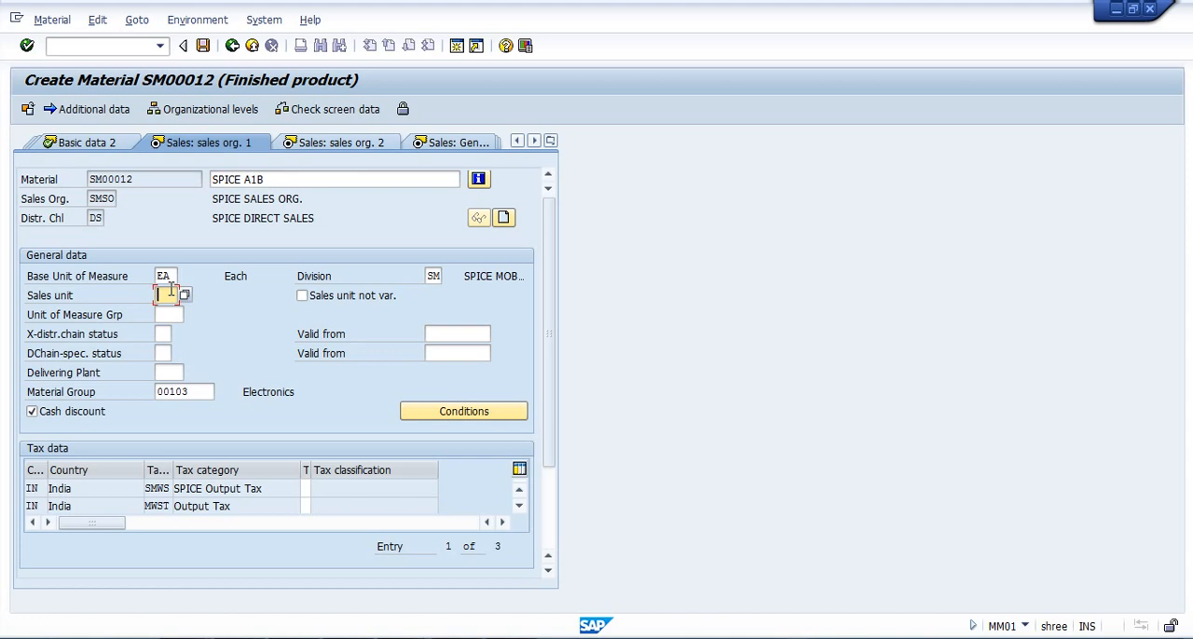
text(b)
key(Down)
key(Return)
Enter SMPT as the delivering plant in the sales general data.
click(167, 371)
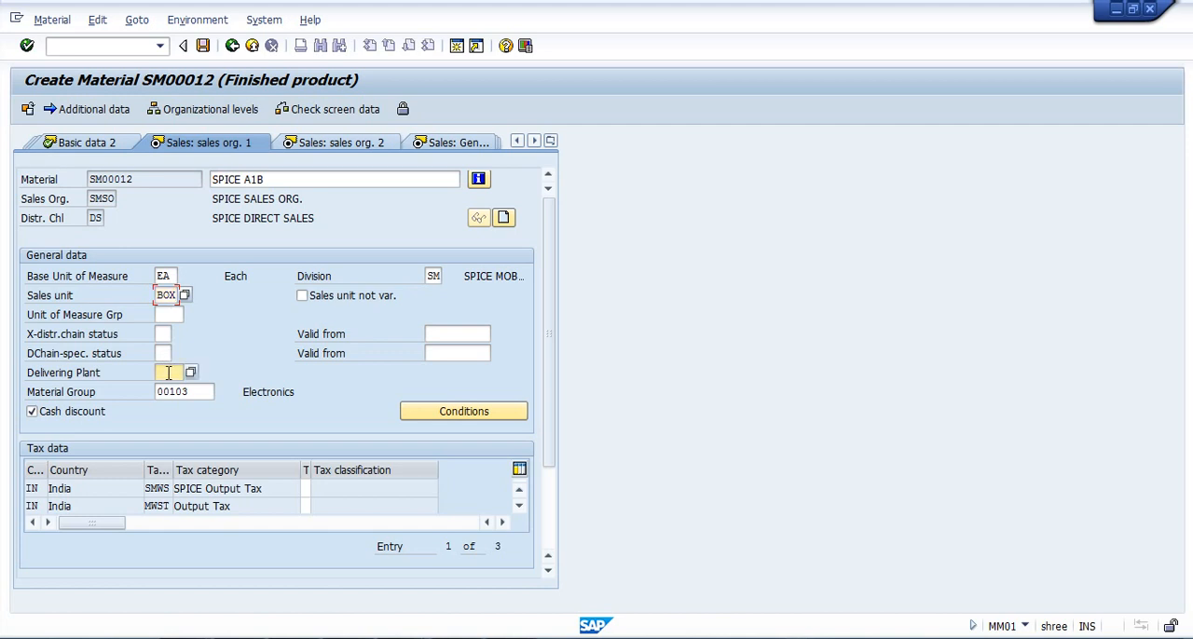
key(Down)
key(Return)
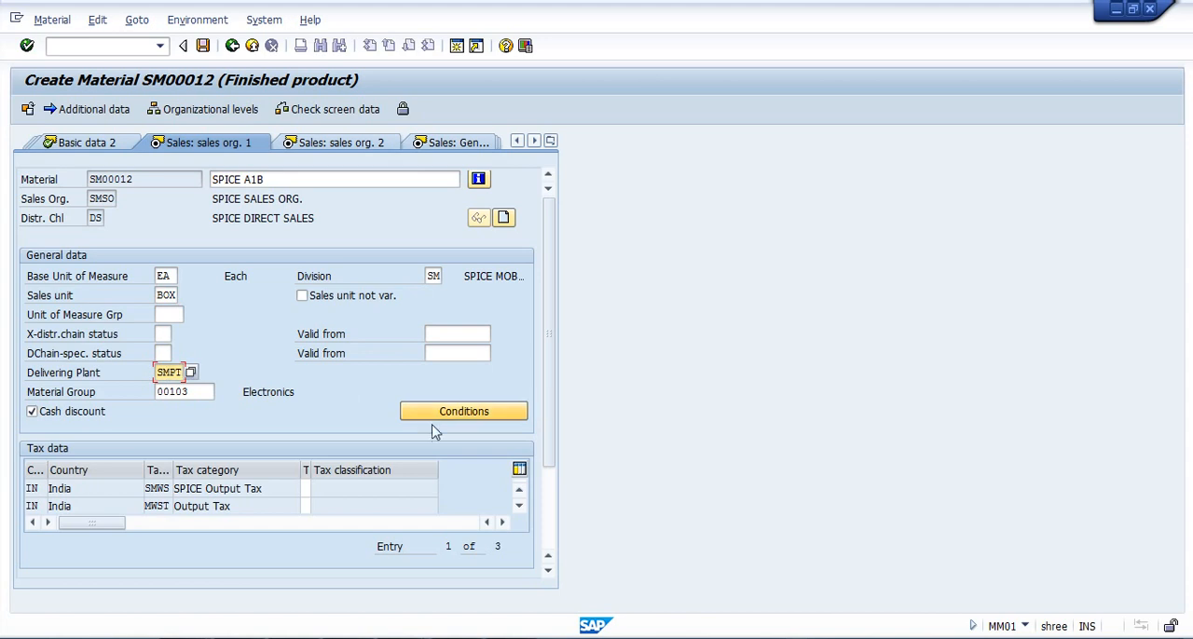
Set the tax classification to 2 (FULL TAX) for SPICE Output Tax and 1 (Full Tax) for MWST Output Tax, and confirm the entries.
click(307, 487)
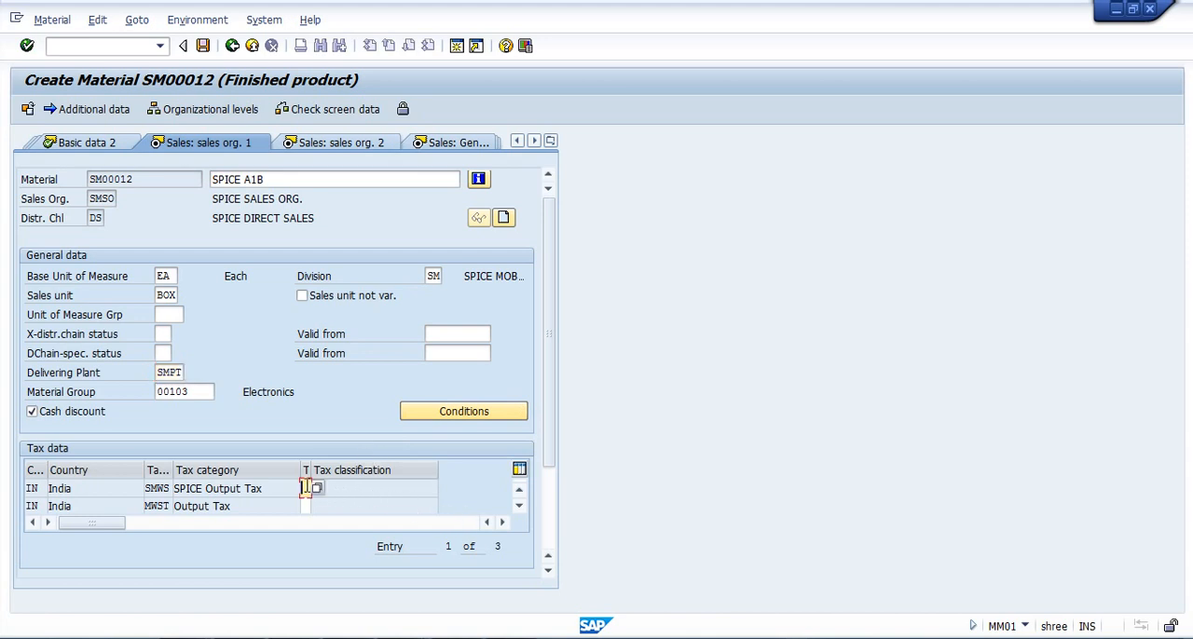
key(F4)
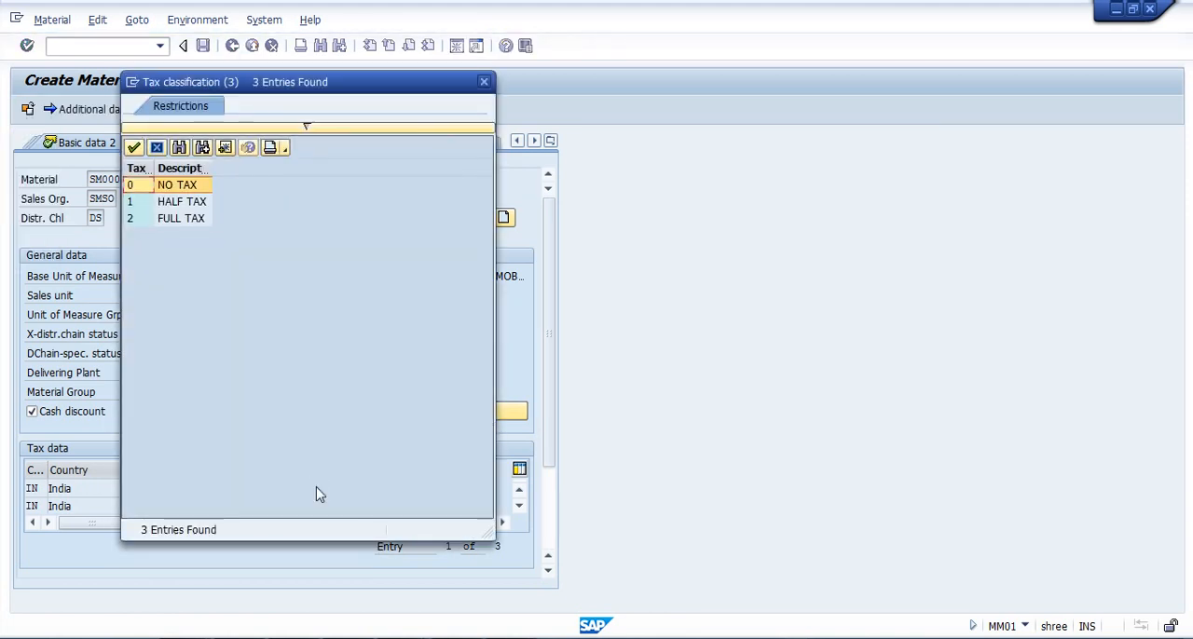
double_click(168, 219)
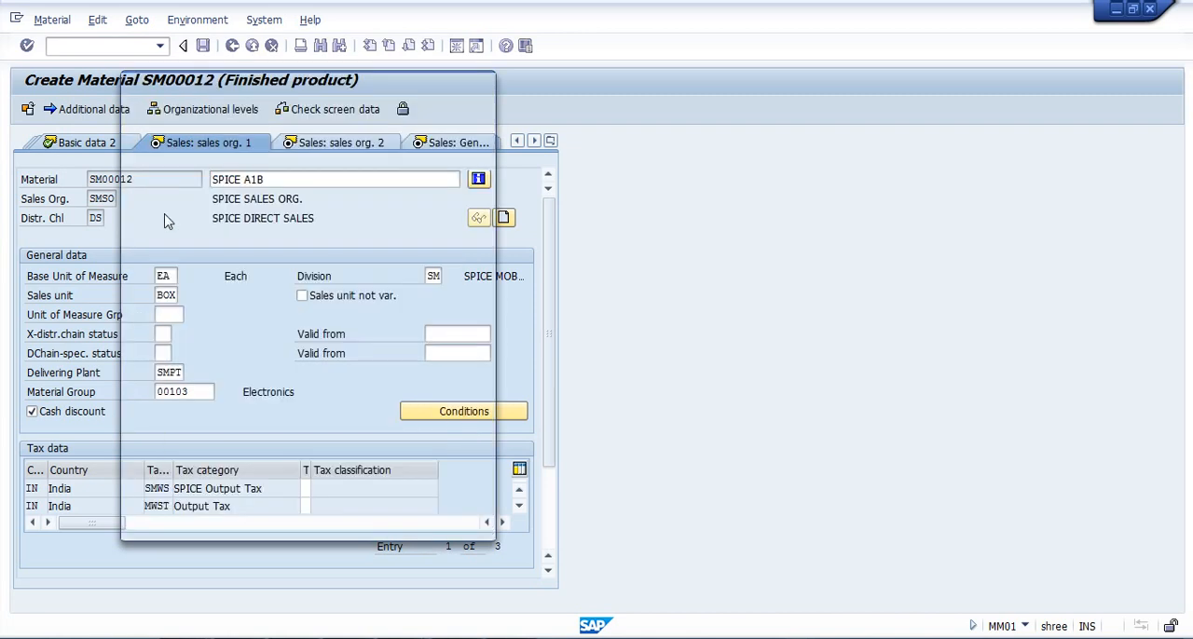
click(305, 506)
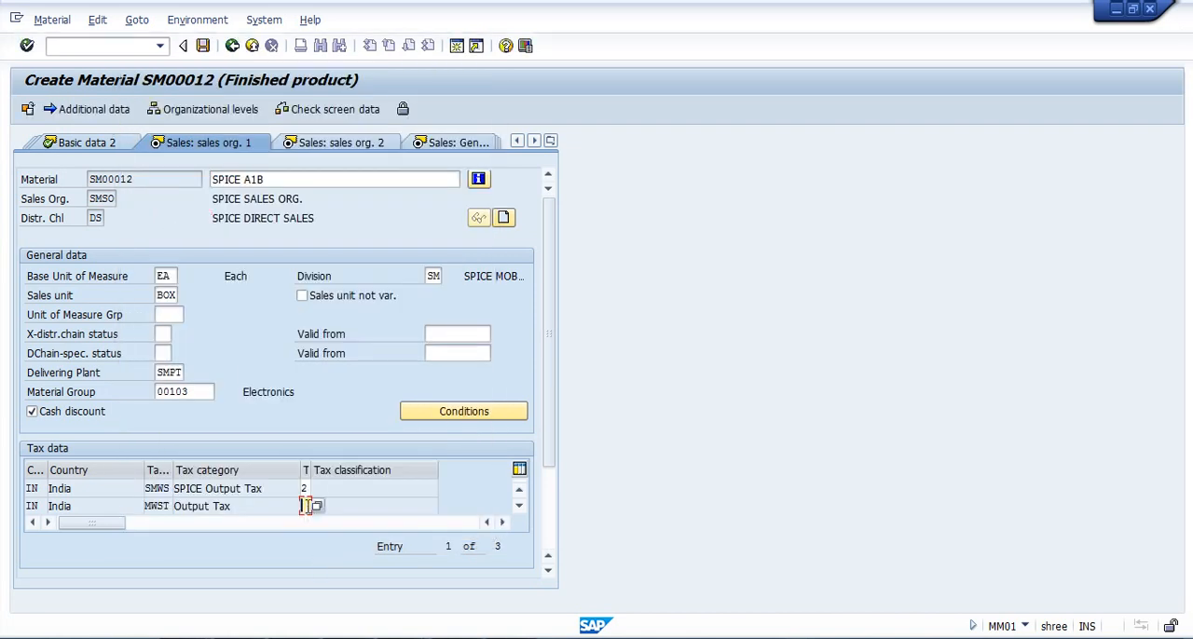
click(317, 506)
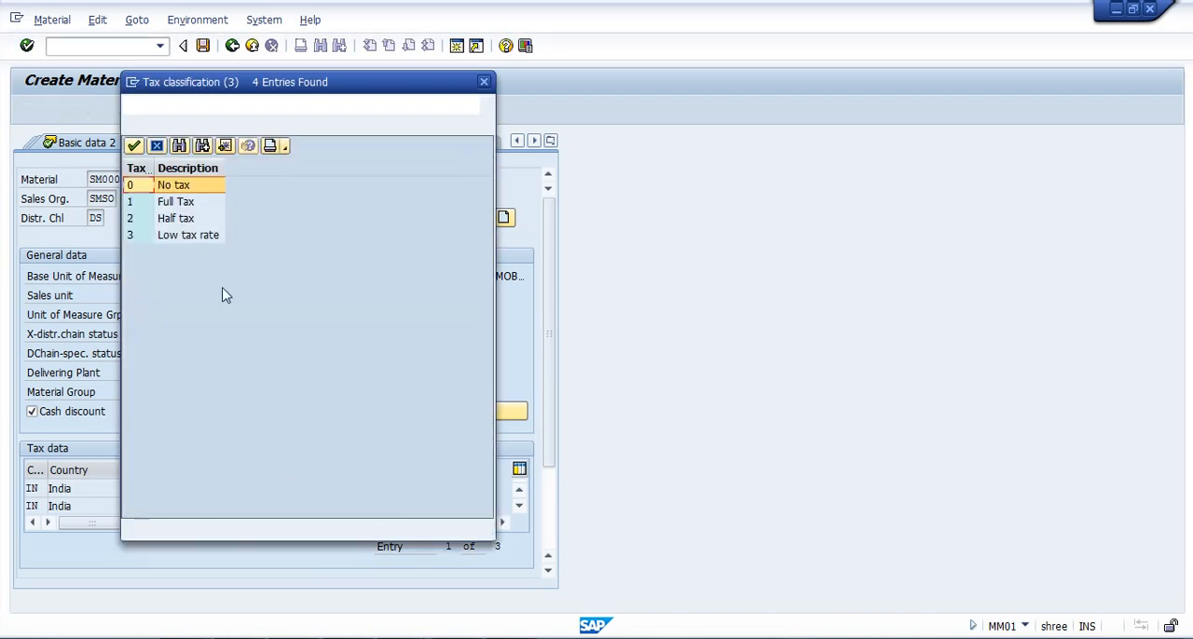
double_click(171, 212)
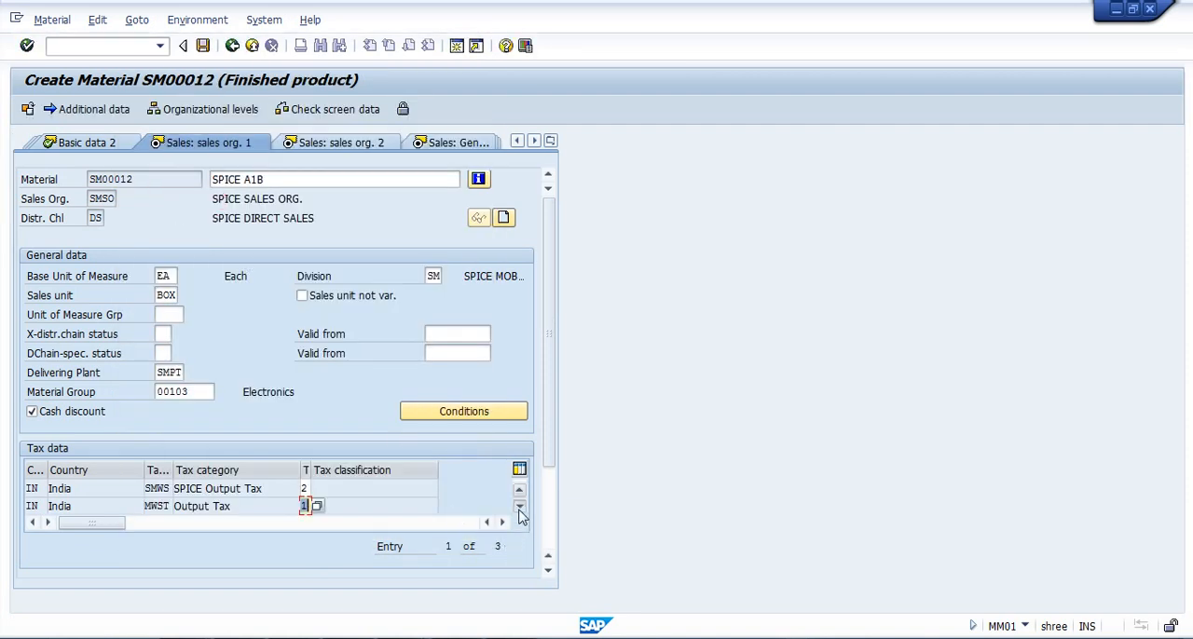
key(Return)
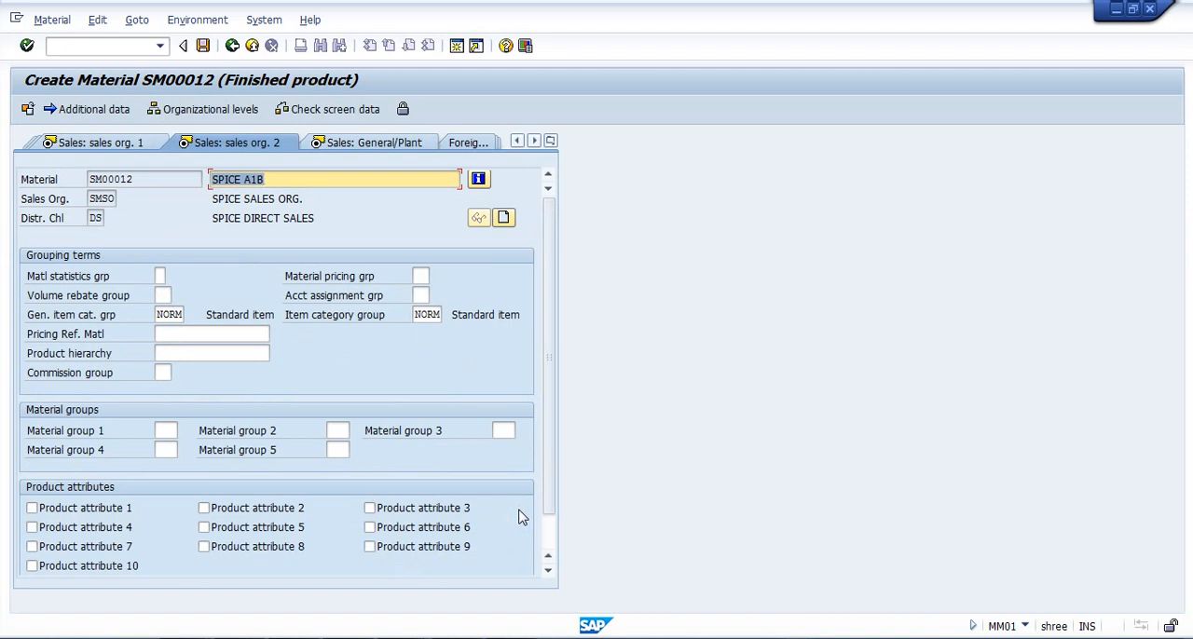
Return to the Sales: sales org. 1 view and set the remaining Output Tax row's classification to 1 (Full Tax).
click(111, 145)
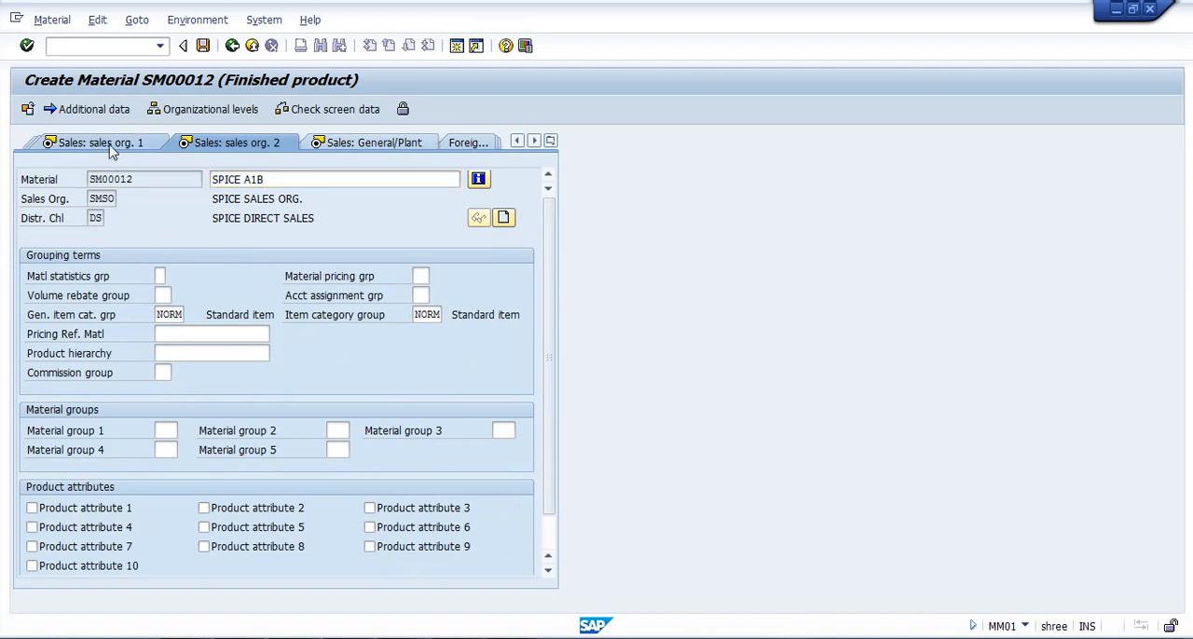
click(314, 508)
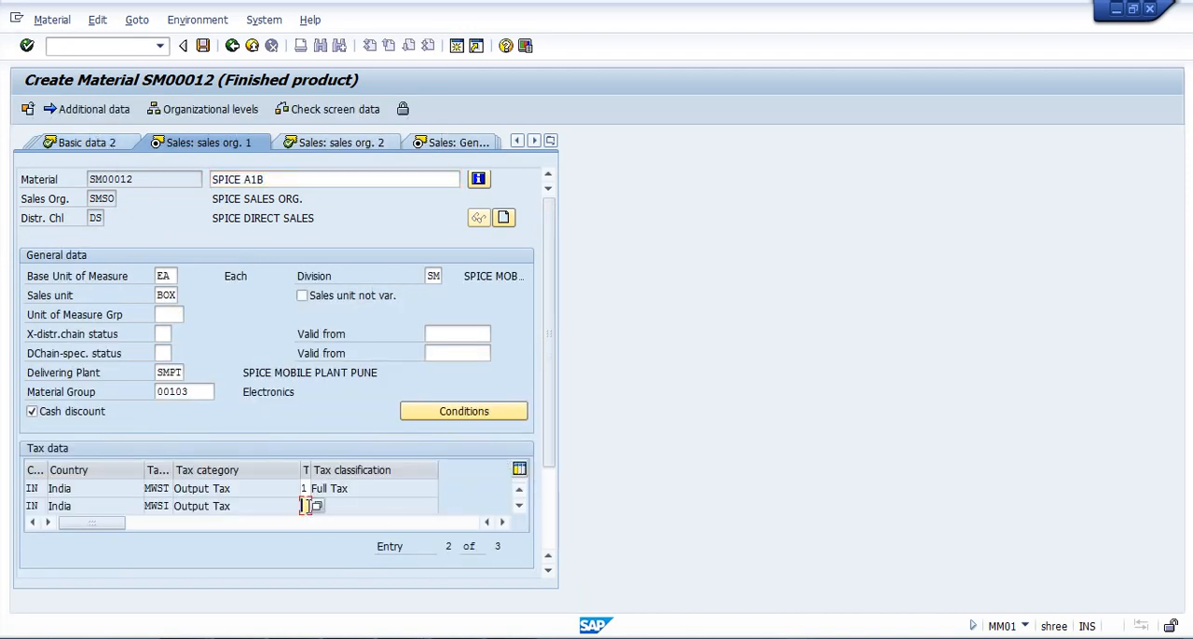
click(315, 508)
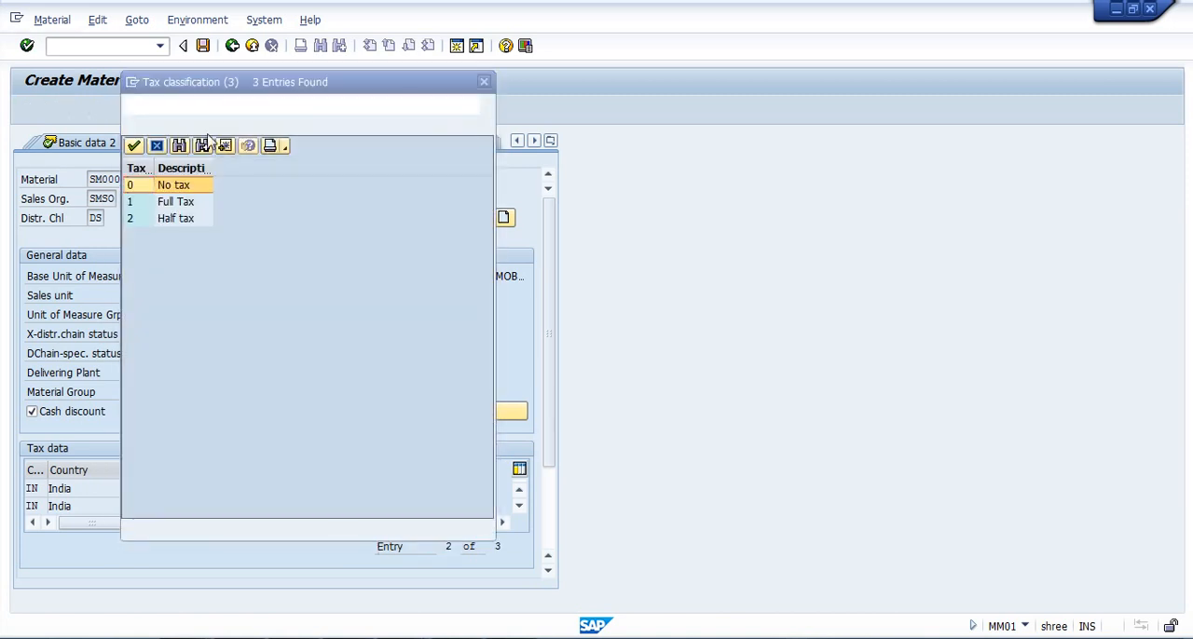
double_click(171, 204)
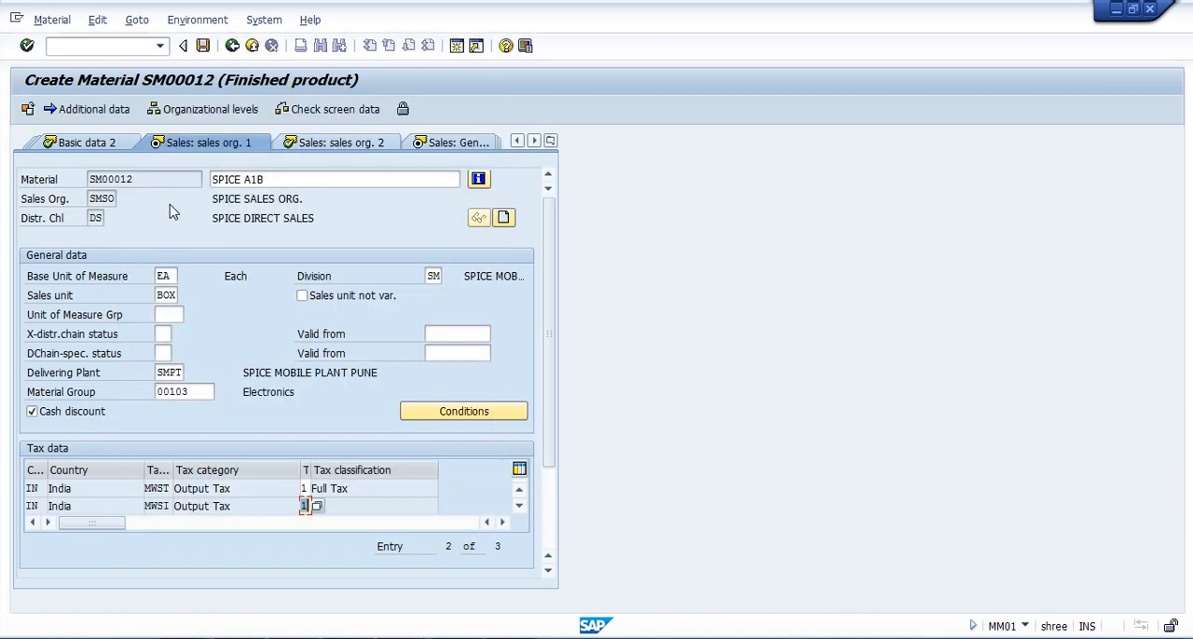
Confirm the sales data and define the unit conversion factor as 1 BOX to 1 EA.
key(Return)
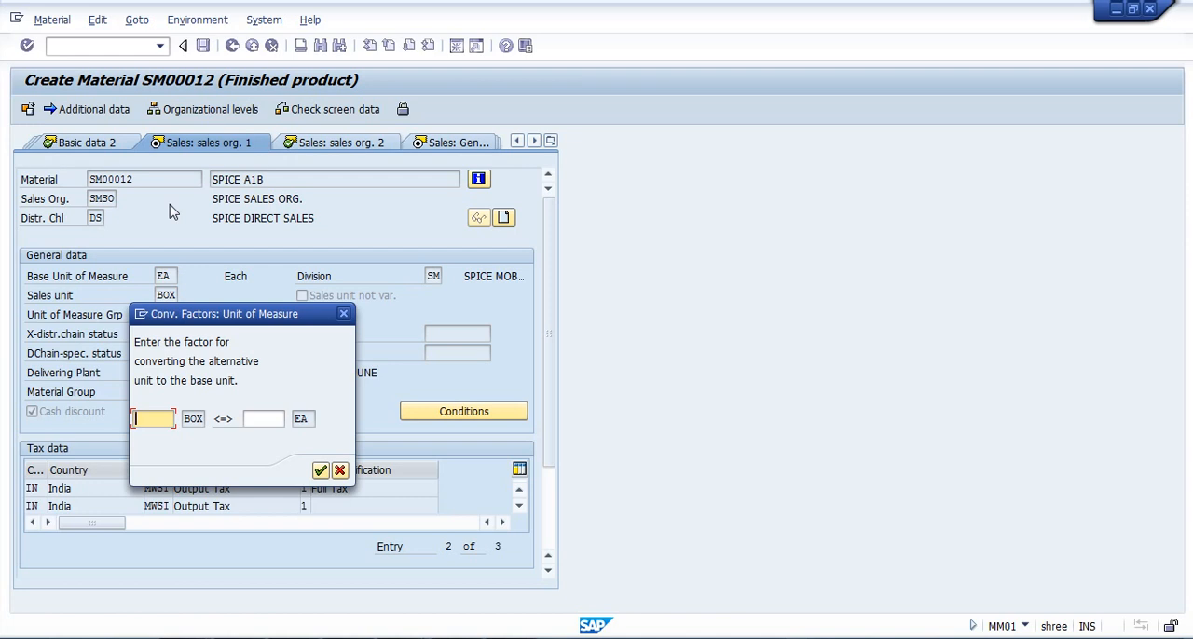
text(1)
key(Tab)
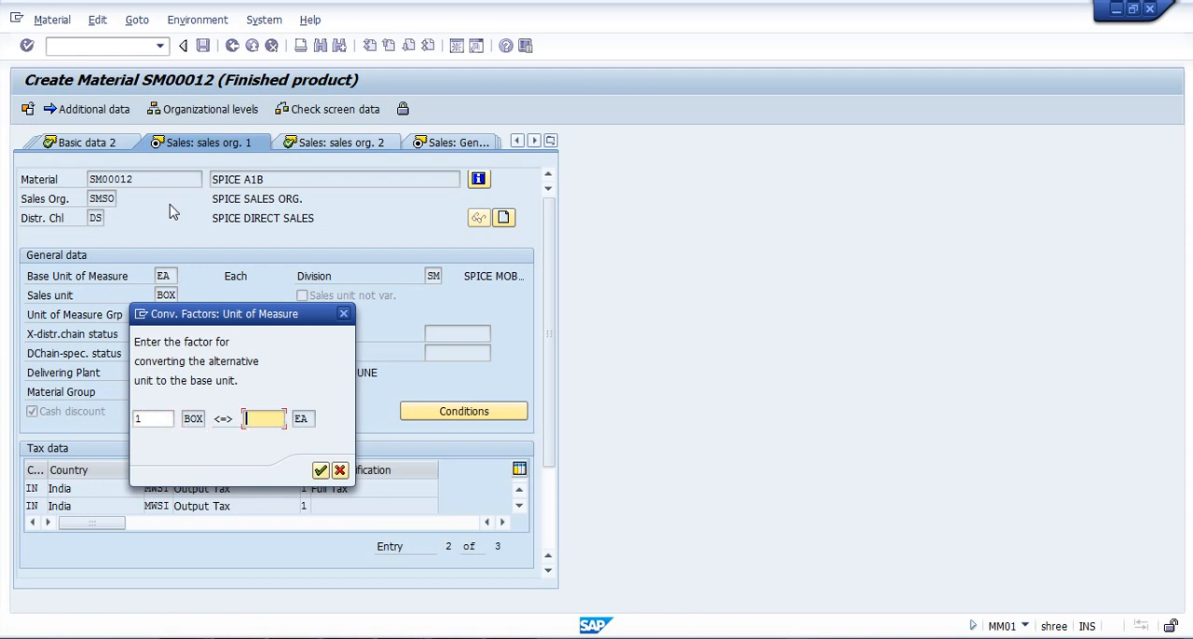
text(1)
click(320, 472)
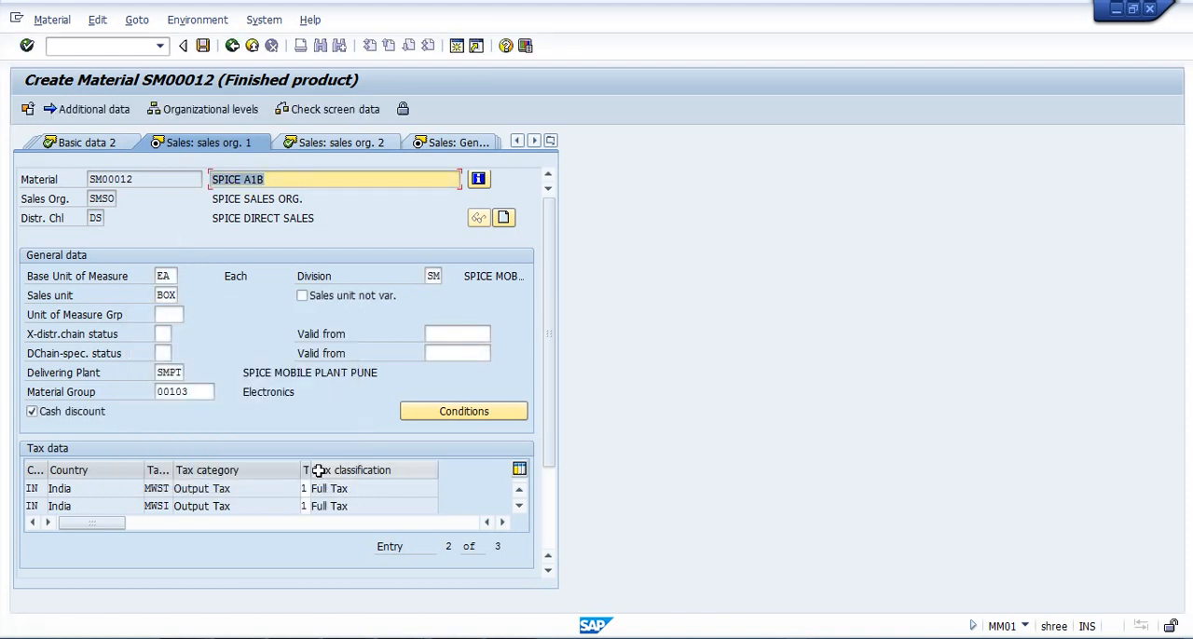
Continue past Sales: sales org. 2 to the Sales: General/Plant view and set the availability check to KP (No check).
key(Return)
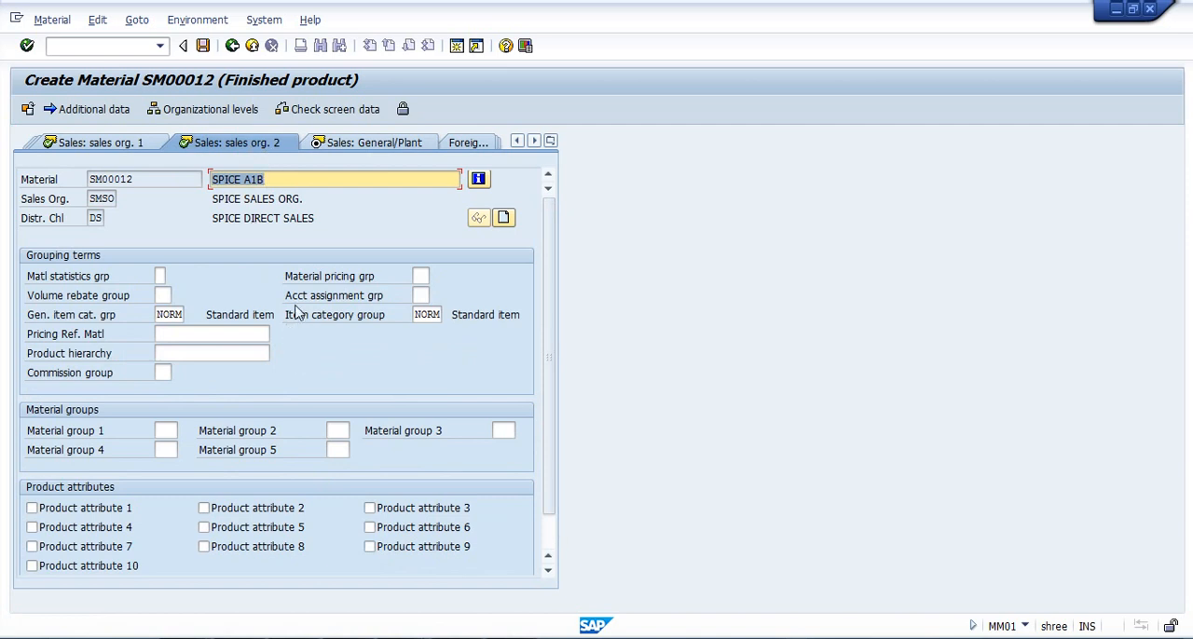
key(Return)
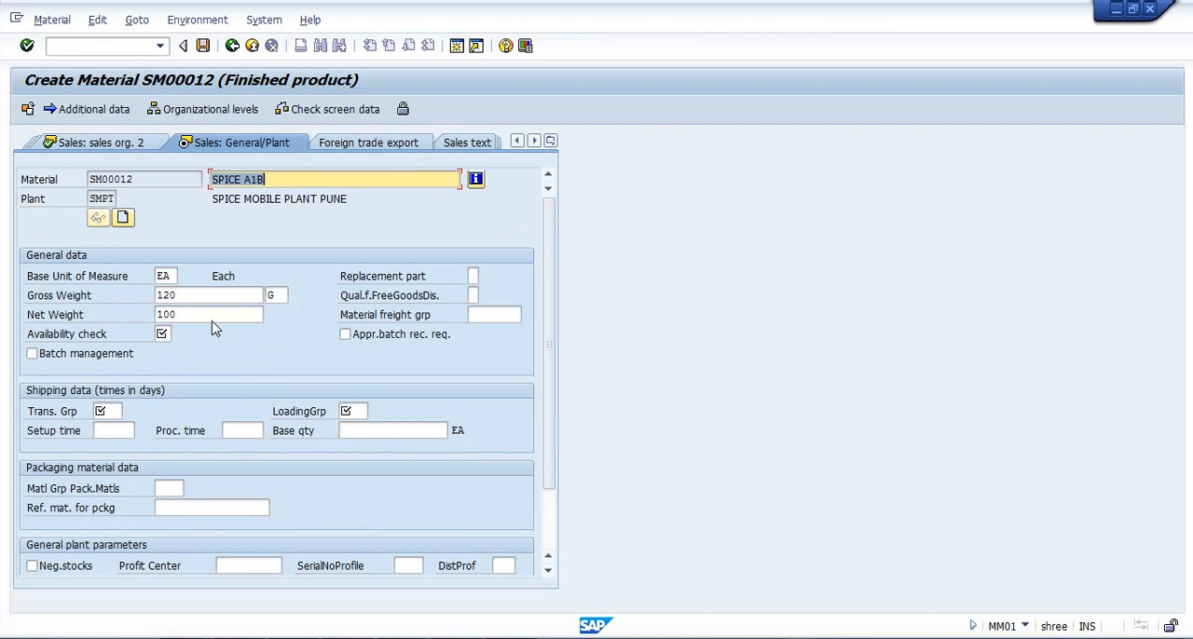
click(164, 334)
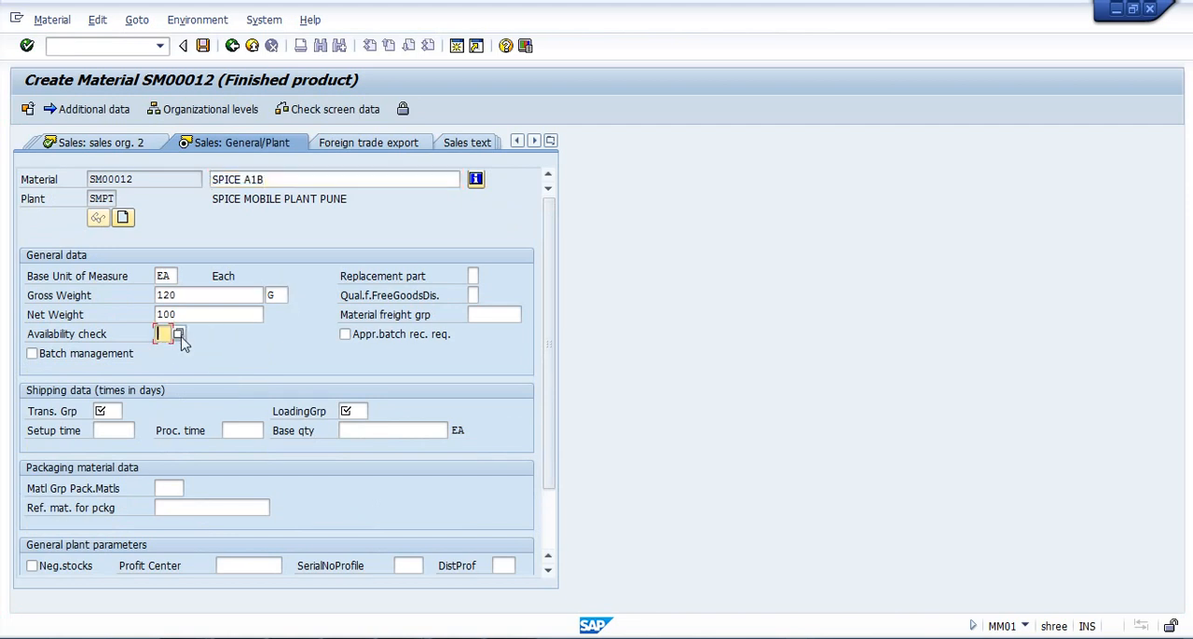
click(180, 335)
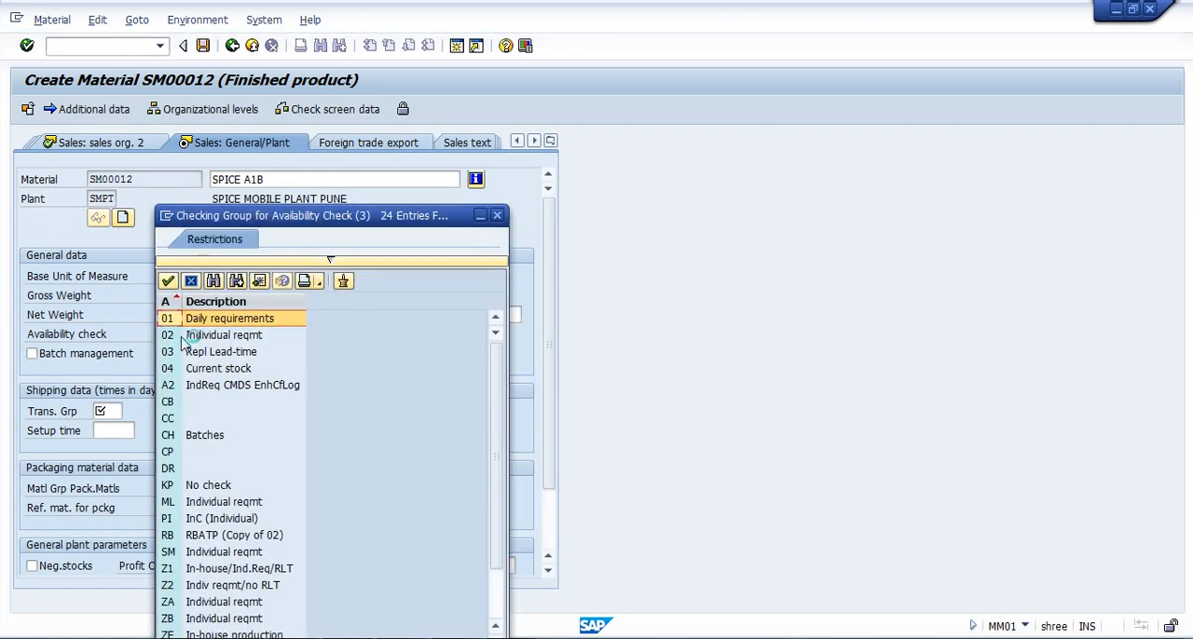
drag(377, 215, 790, 61)
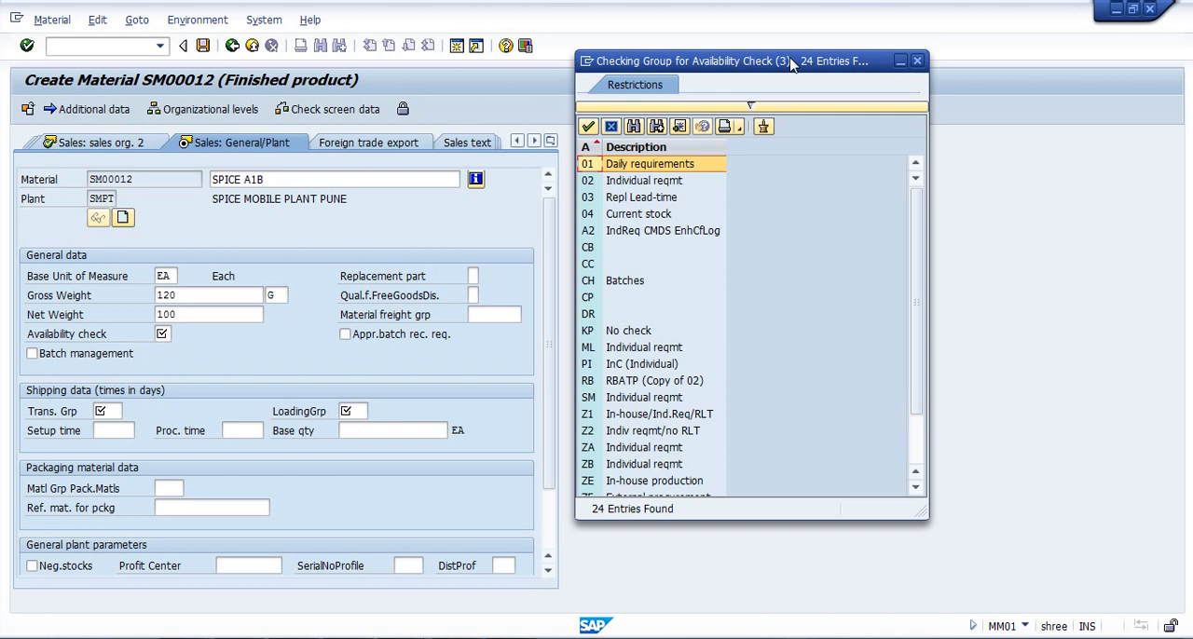
click(622, 337)
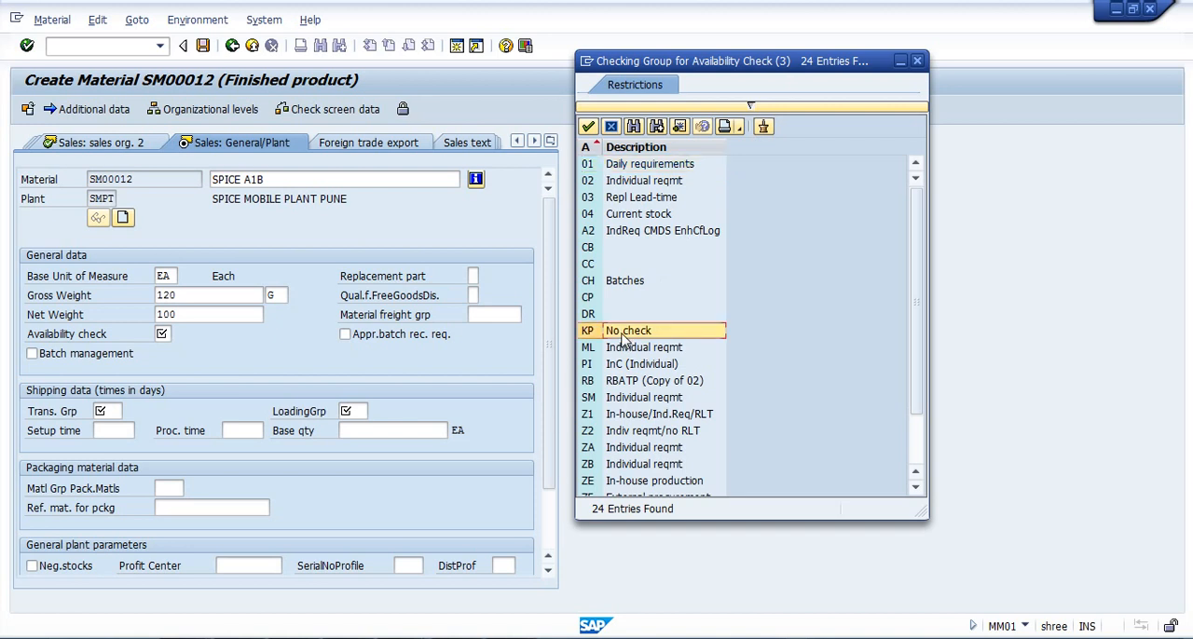
click(650, 165)
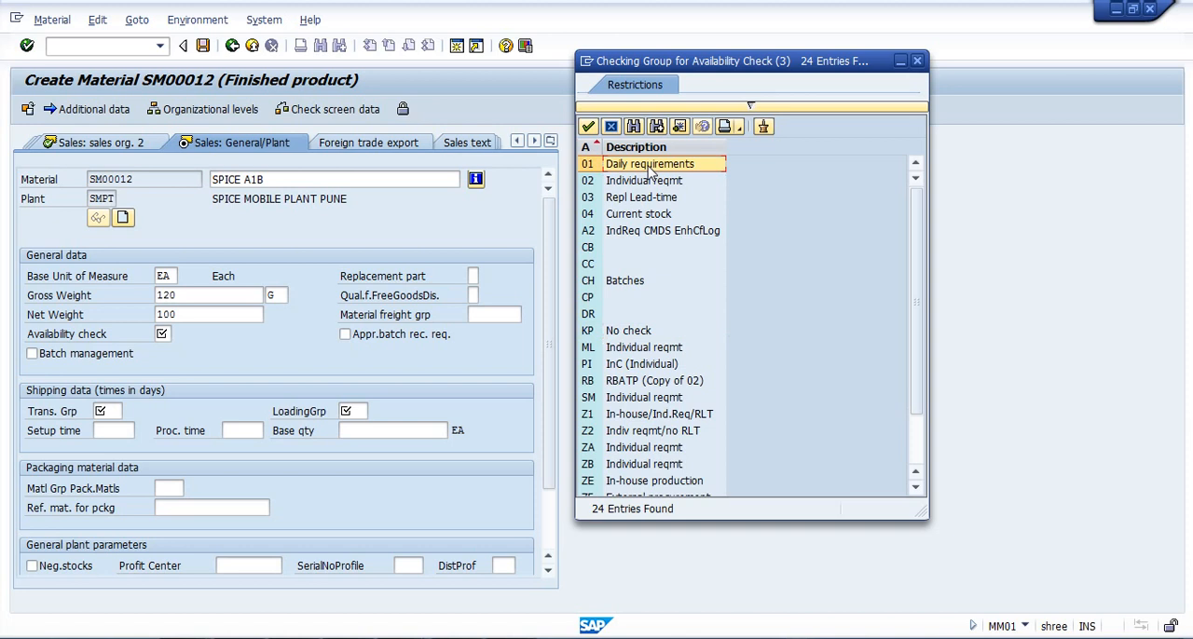
click(621, 333)
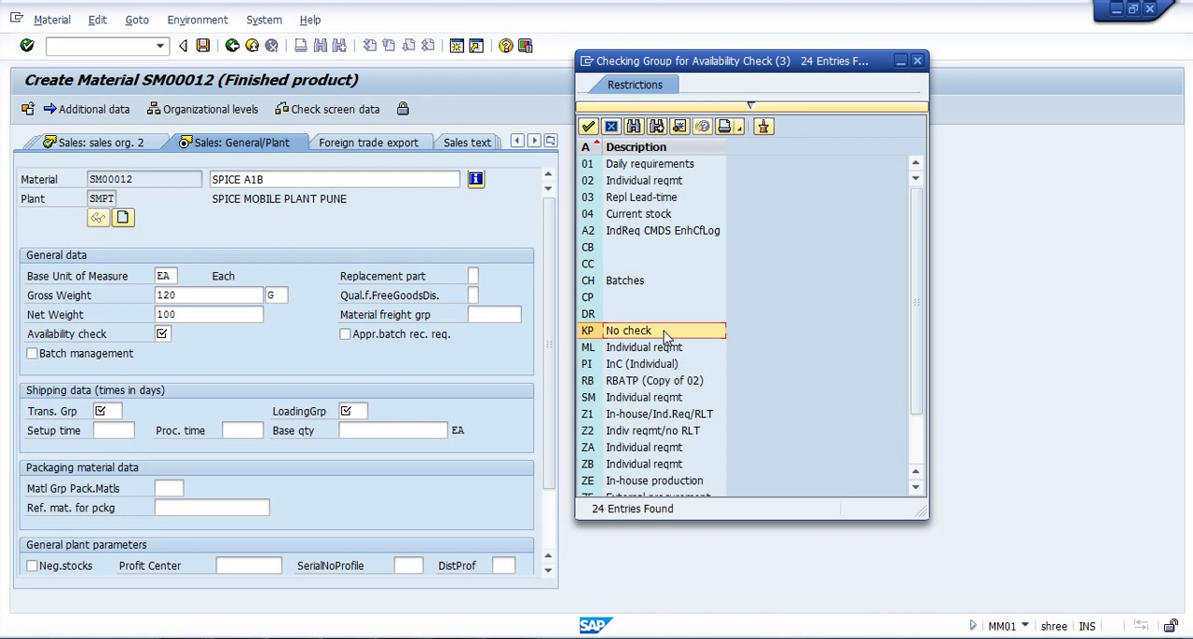
double_click(665, 333)
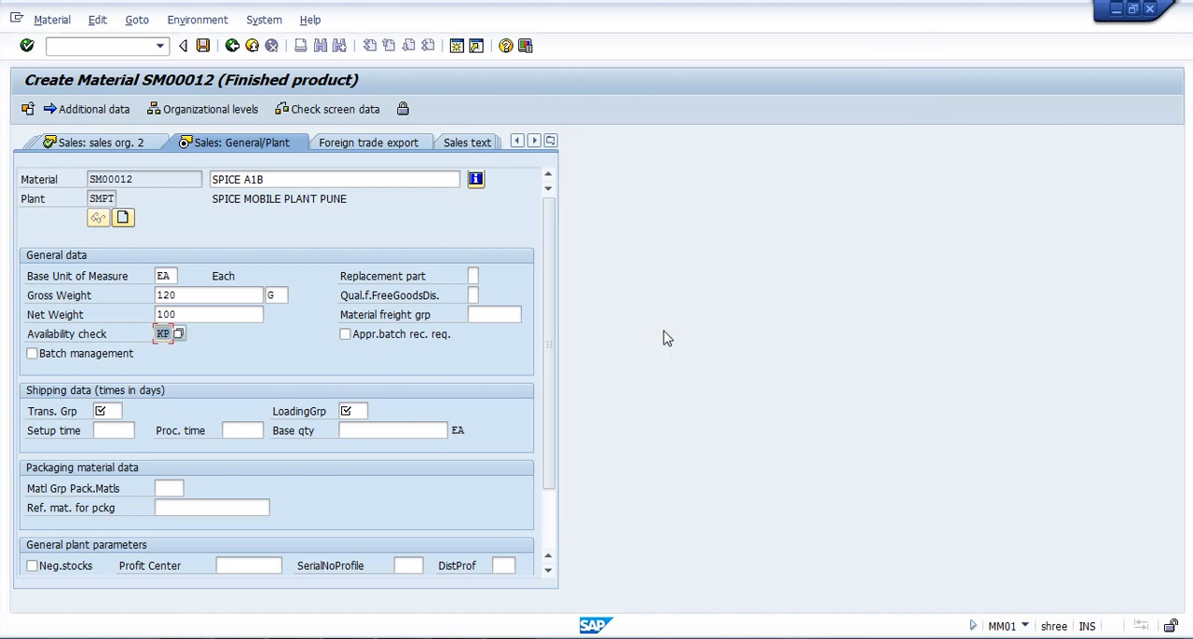
Set the transportation group in the shipping data to 0001 (On palettes).
click(113, 412)
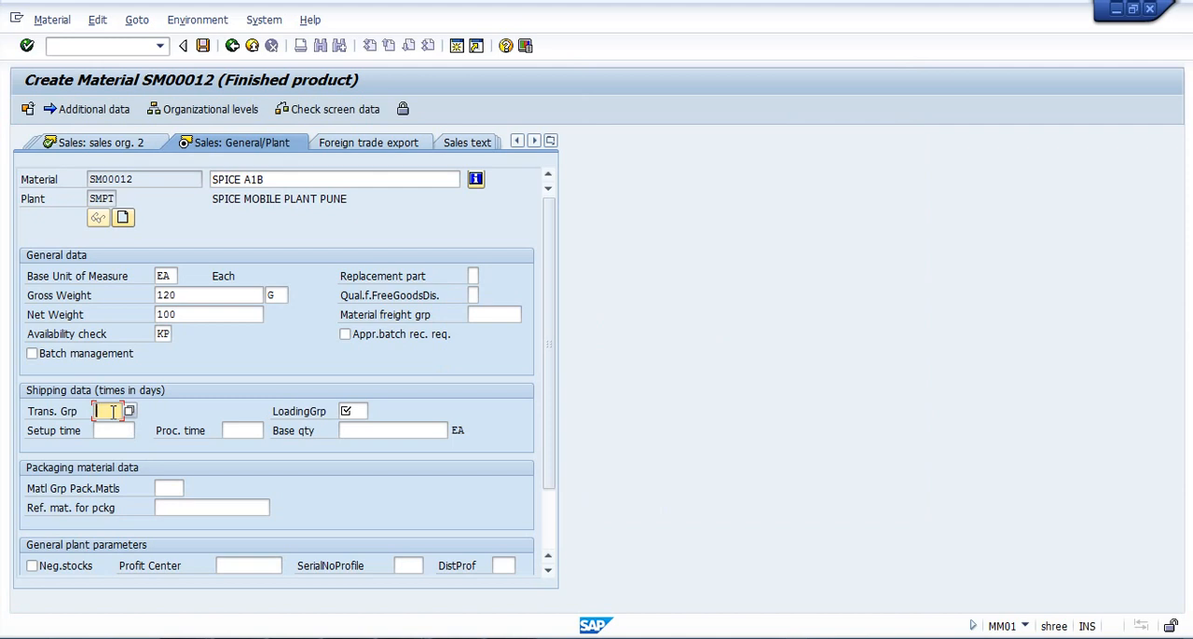
click(128, 411)
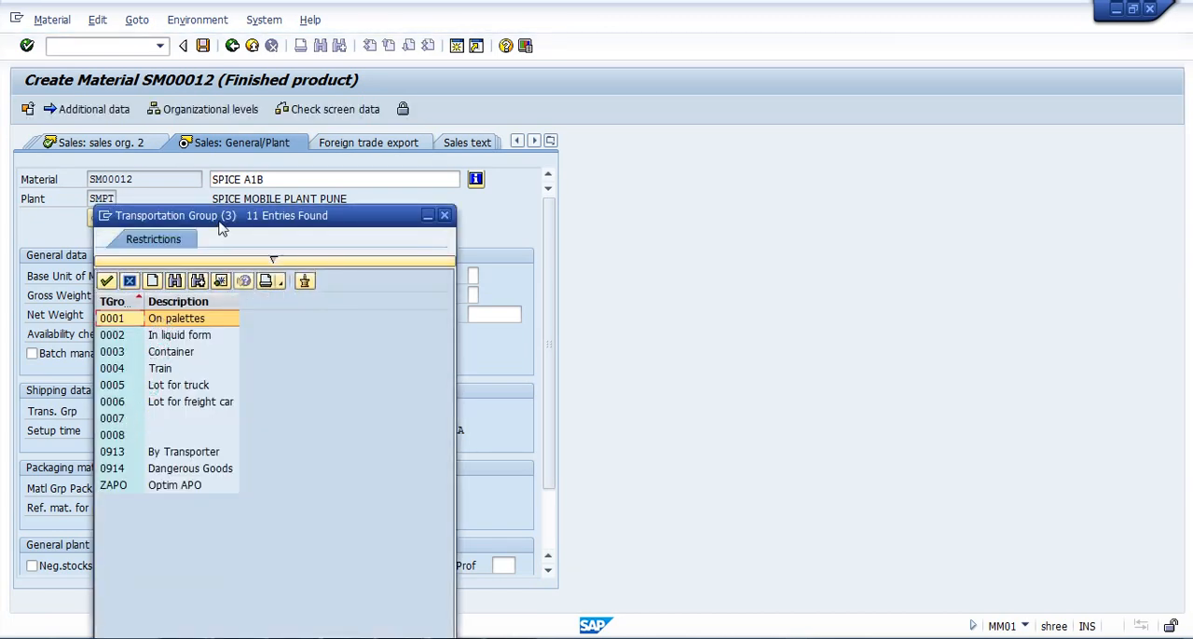
drag(219, 215, 696, 178)
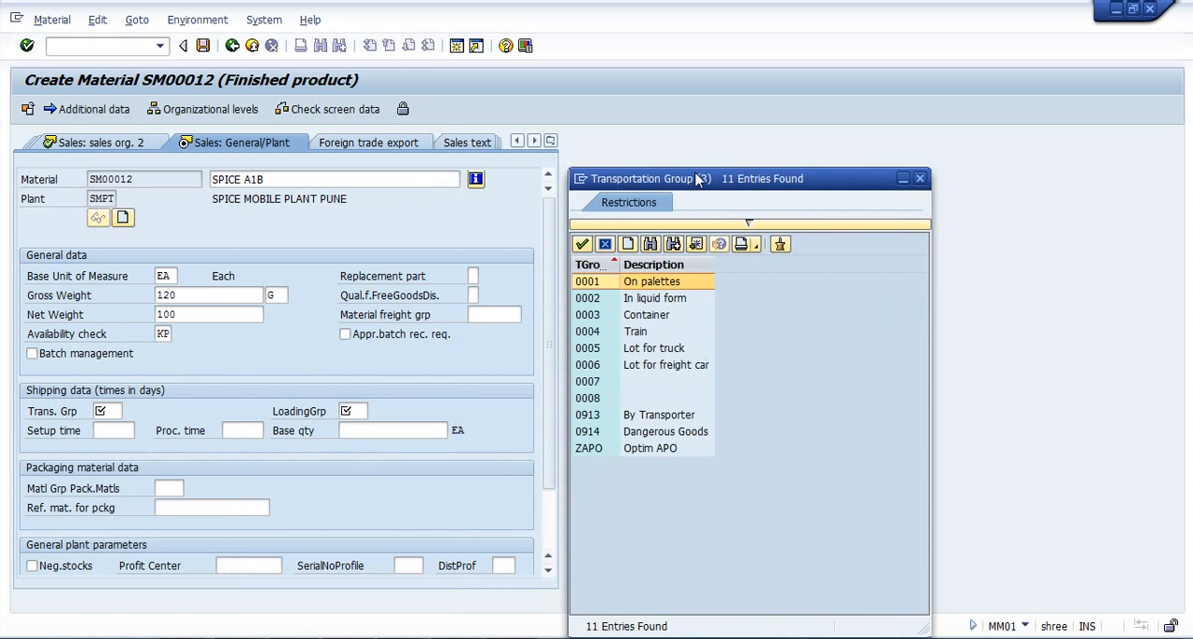
click(633, 285)
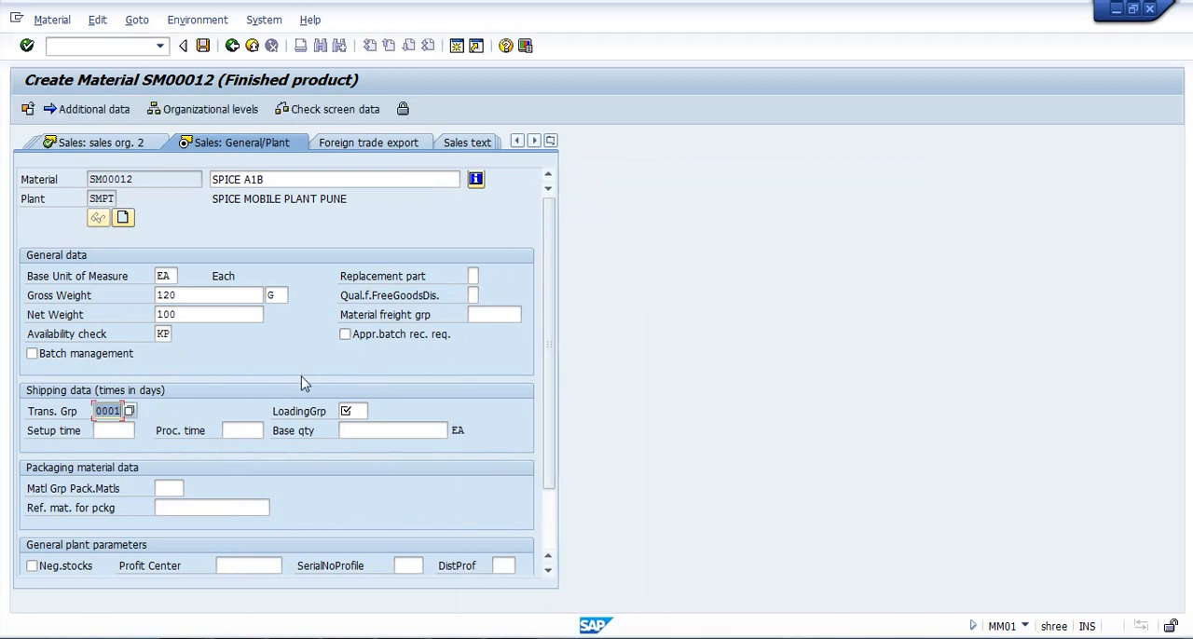
Set the loading group in the shipping data to 0003 (Manual).
click(360, 413)
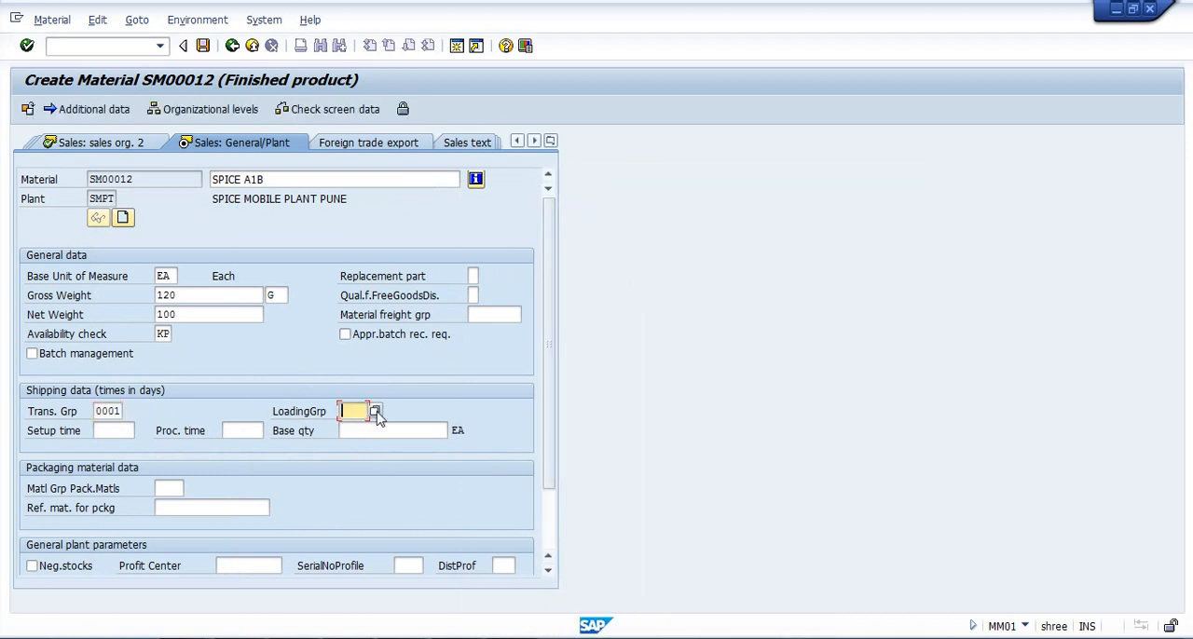
click(377, 411)
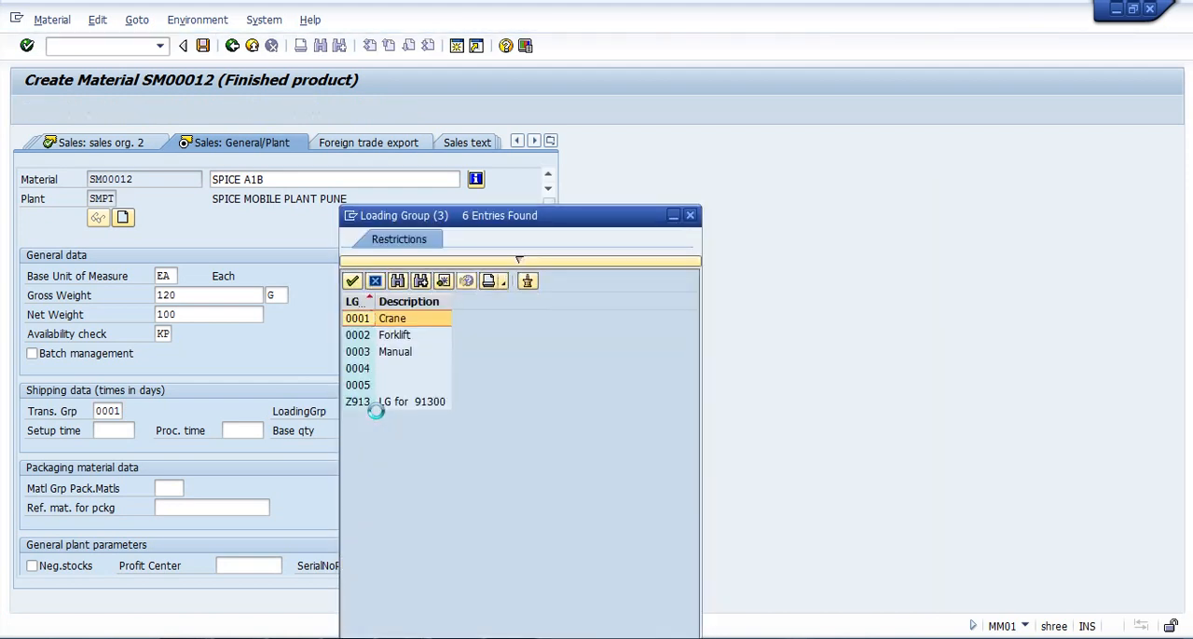
click(378, 353)
double_click(377, 354)
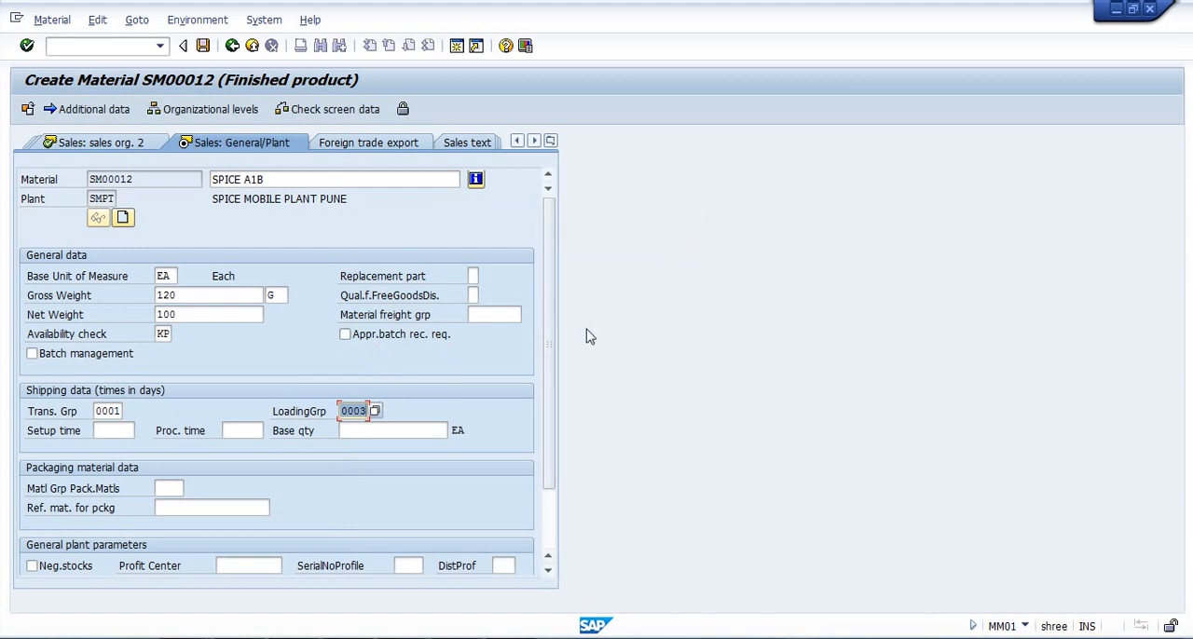
Confirm the Sales: General/Plant data and continue past the Purchasing view to MRP 1, leaving purchasing group and order unit empty.
scroll(549, 404, down, 3)
scroll(551, 397, up, 3)
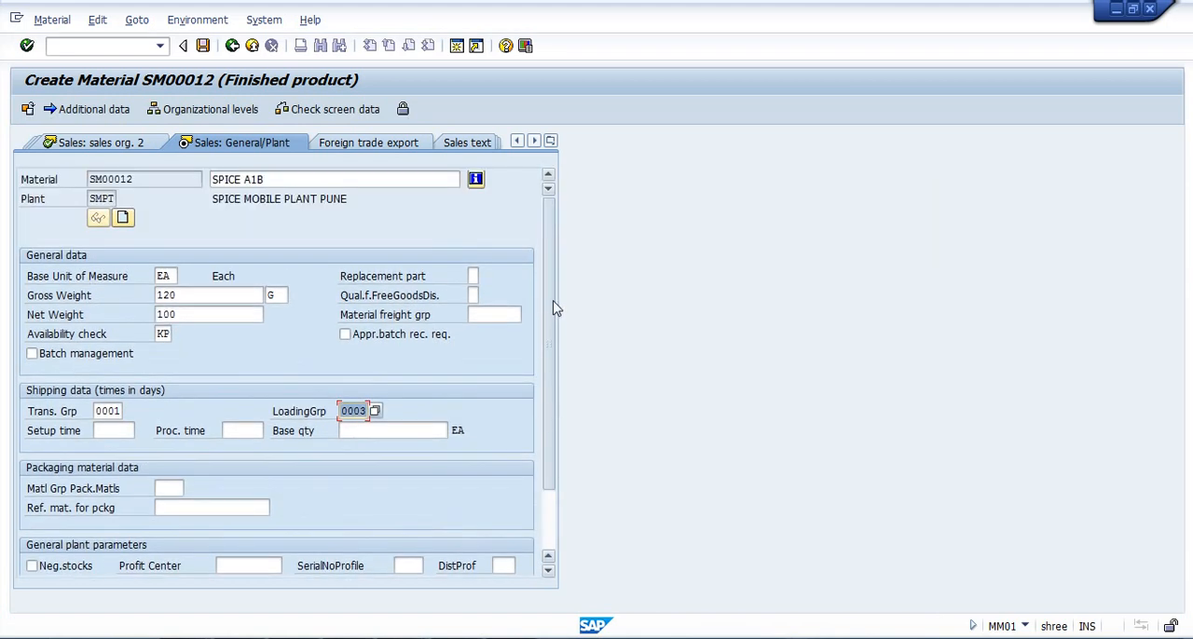
key(Return)
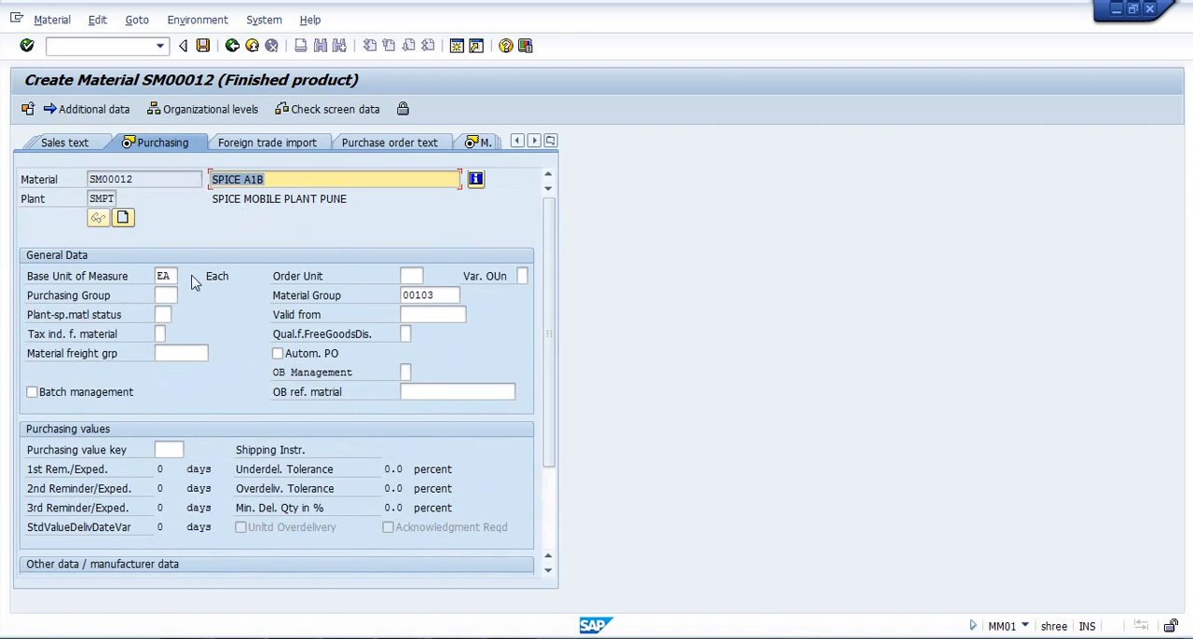
click(164, 295)
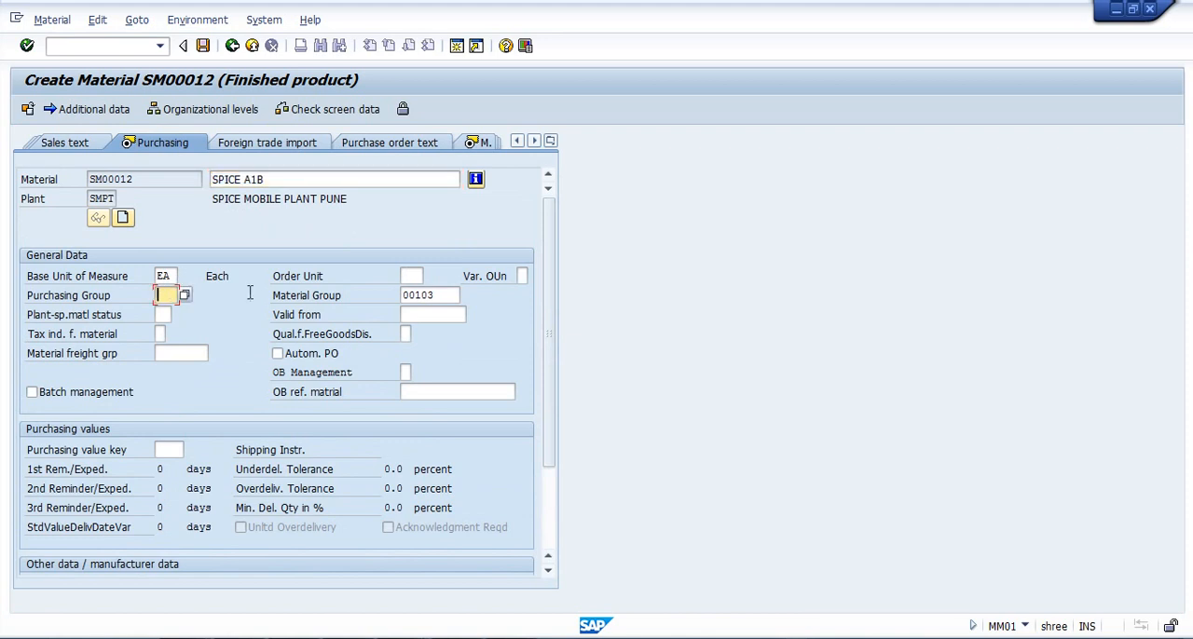
click(414, 276)
key(Return)
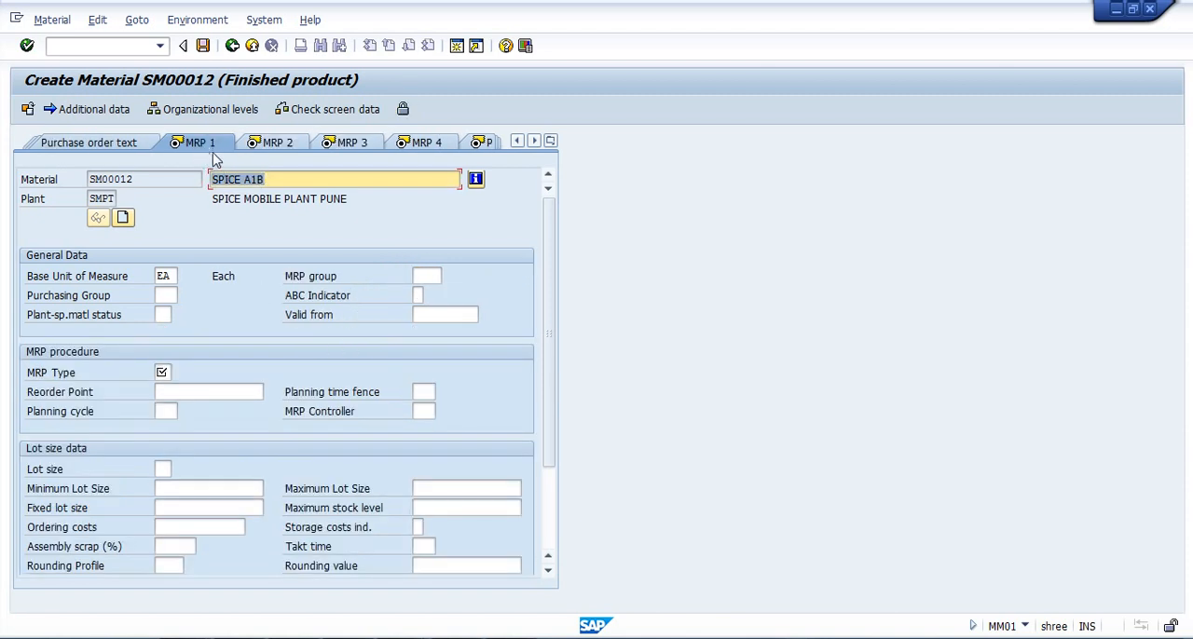
Set the MRP type to ND (No planning) in the MRP procedure data and continue to the MRP 2 view.
click(164, 372)
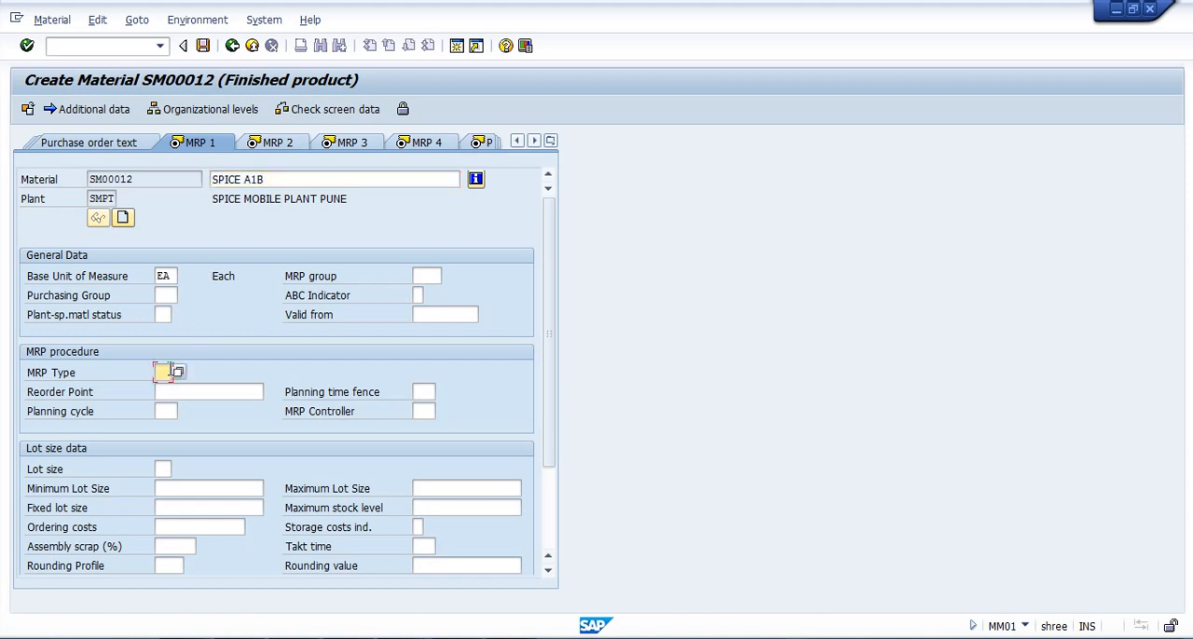
click(176, 374)
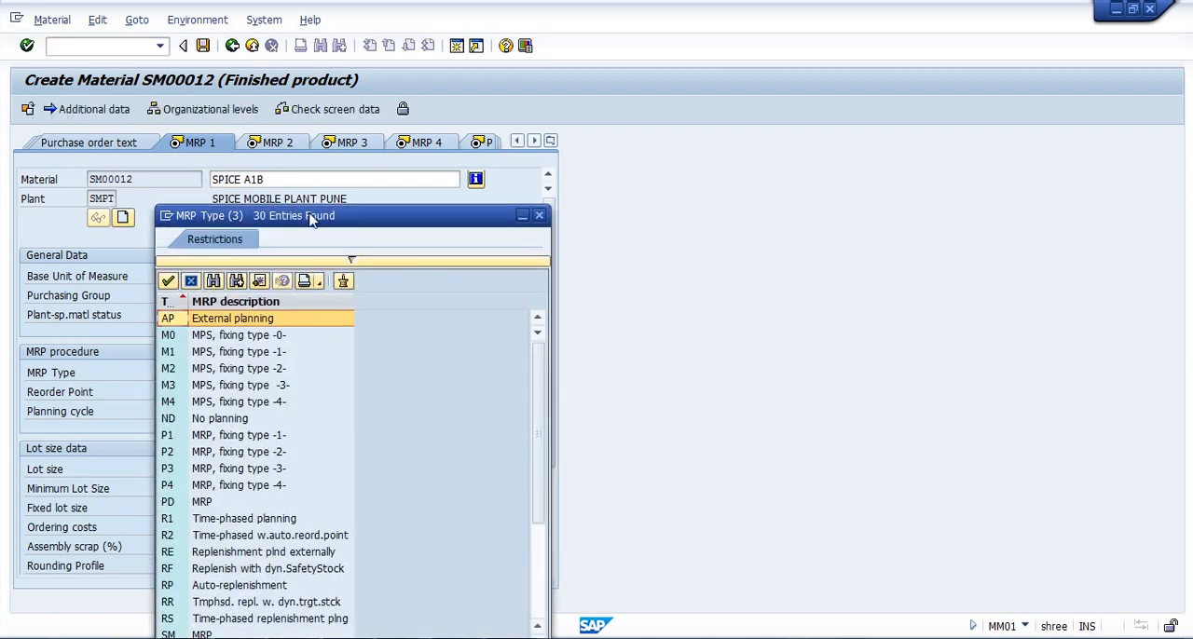
drag(310, 216, 715, 41)
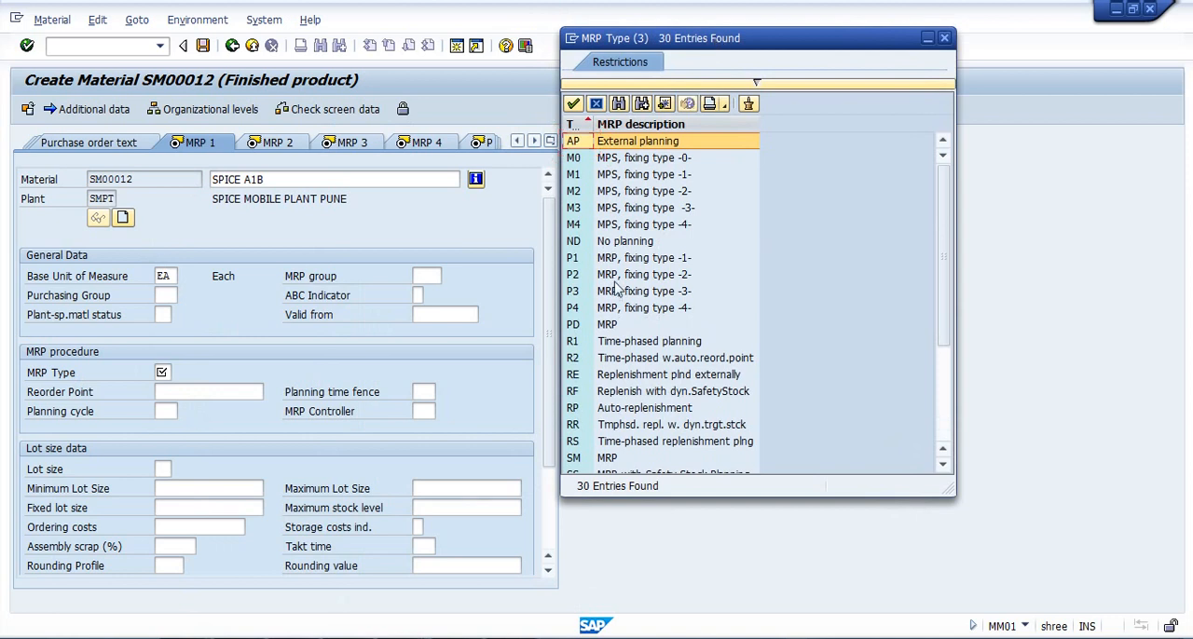
click(610, 244)
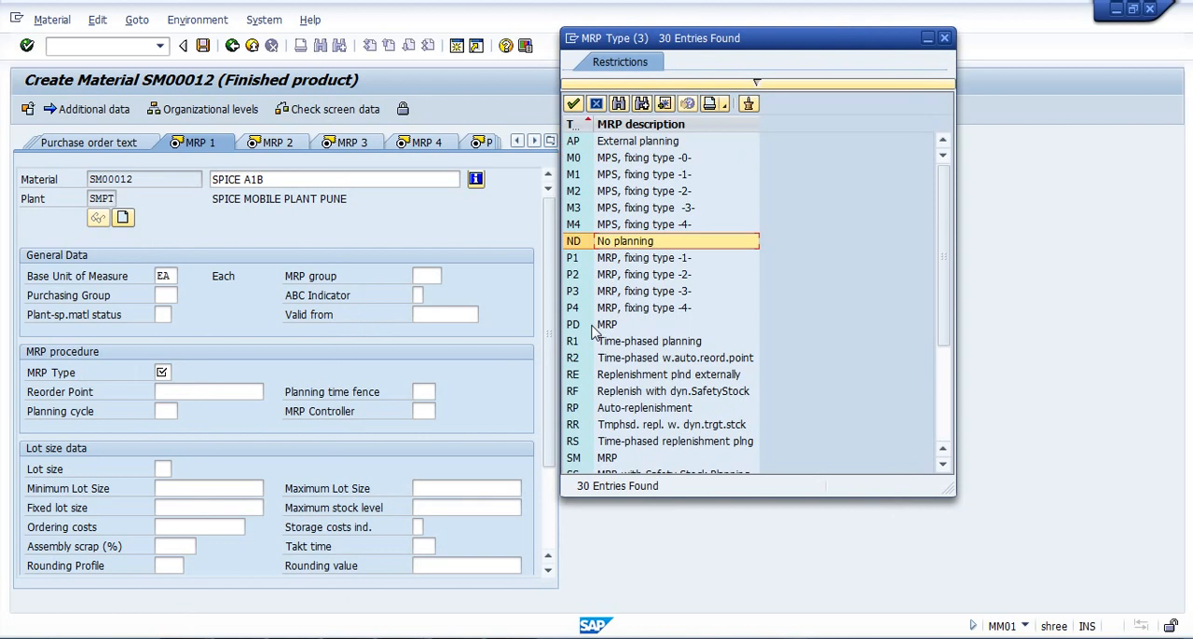
double_click(637, 244)
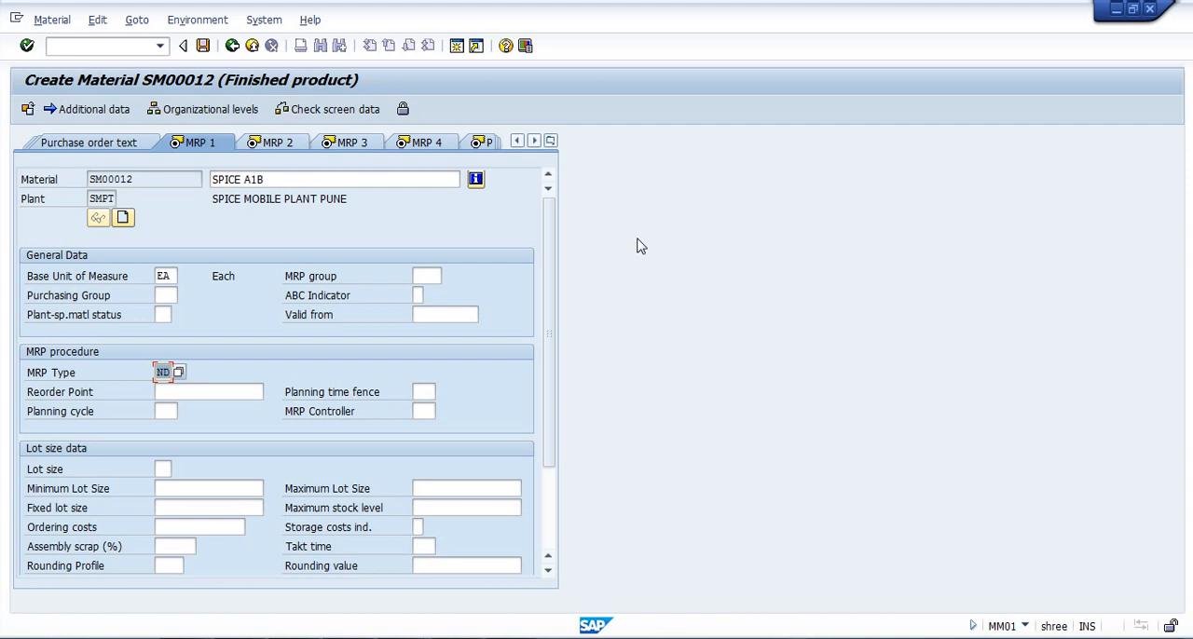
key(Return)
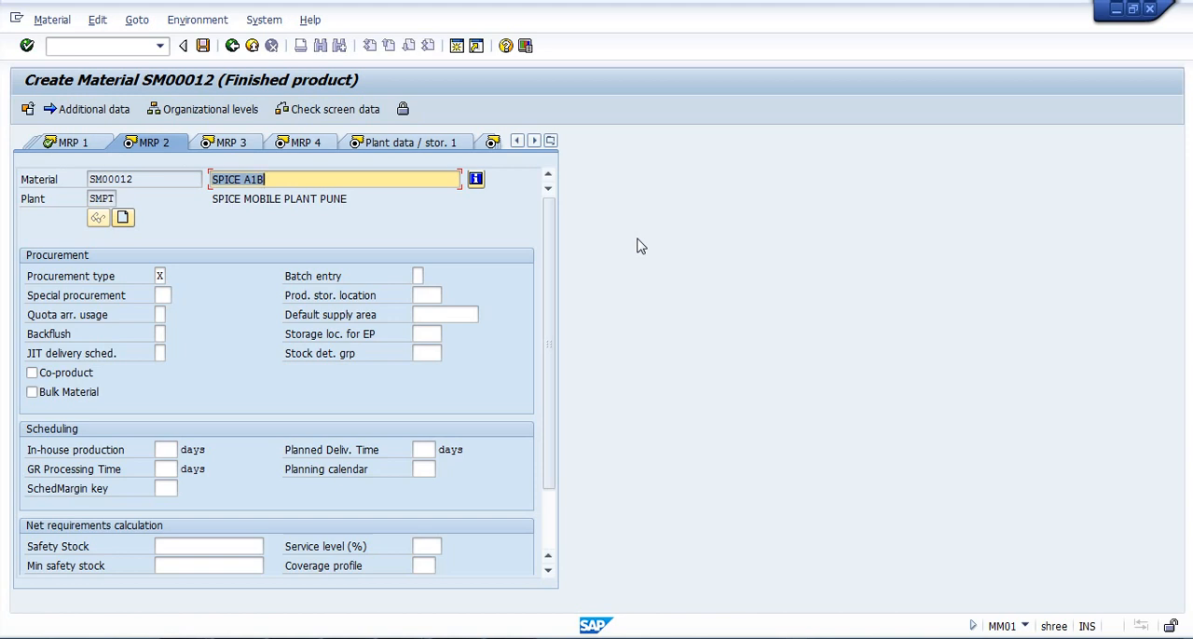
Examine the procurement types available for the material in the MRP 2 view, keeping the current selection.
key(Return)
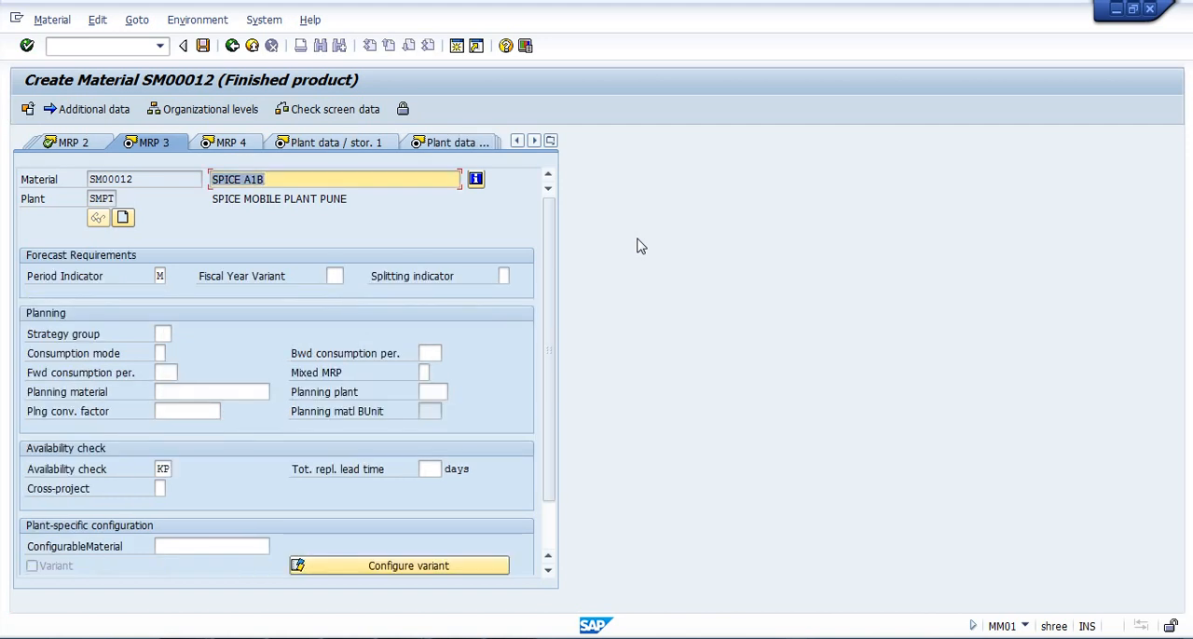
click(91, 145)
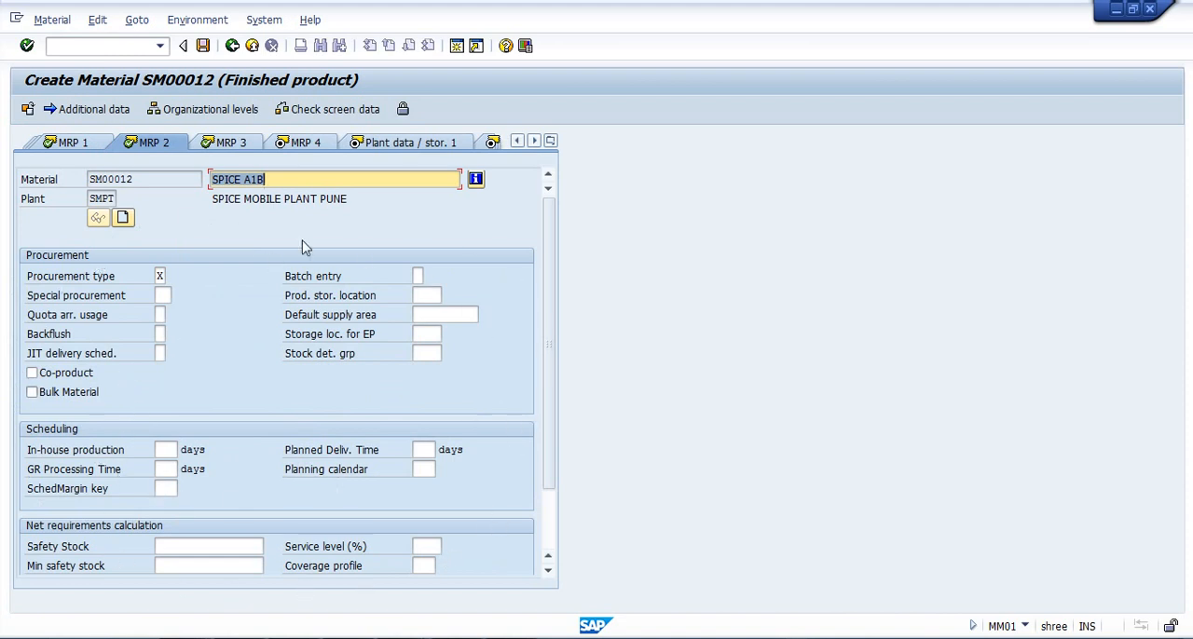
click(166, 296)
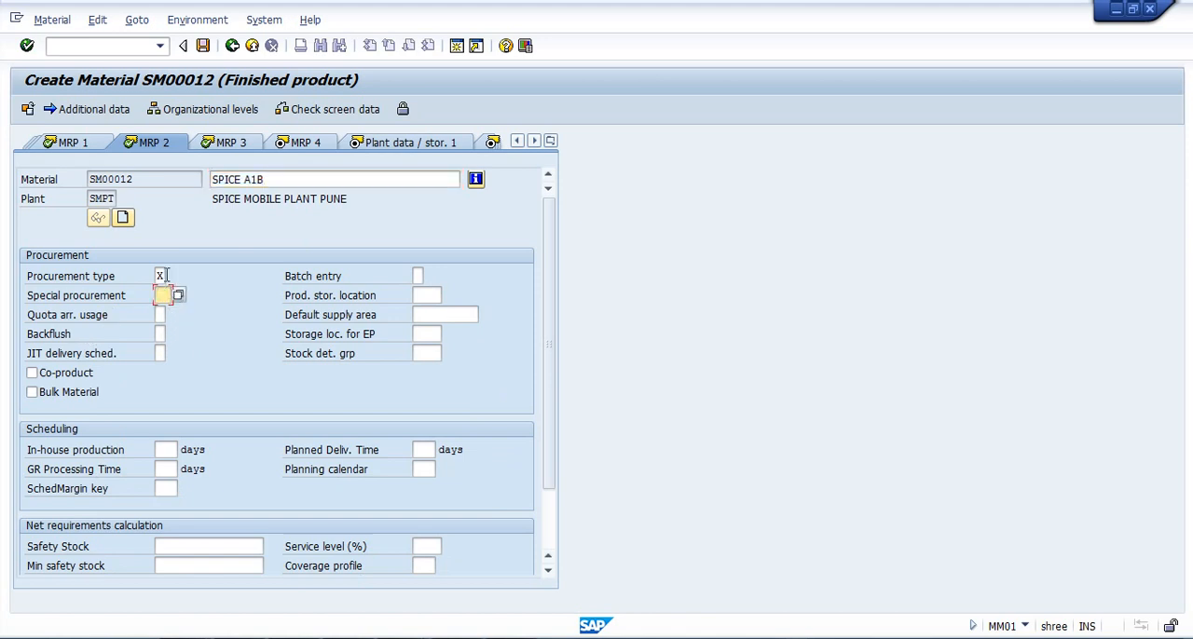
click(164, 277)
click(173, 276)
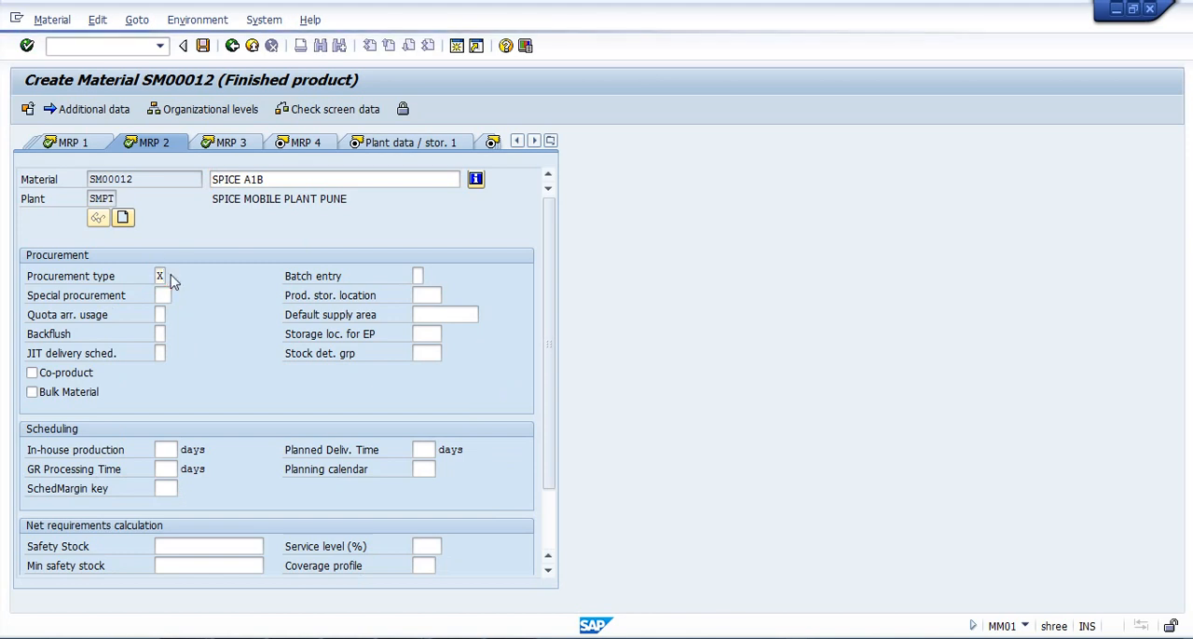
click(138, 248)
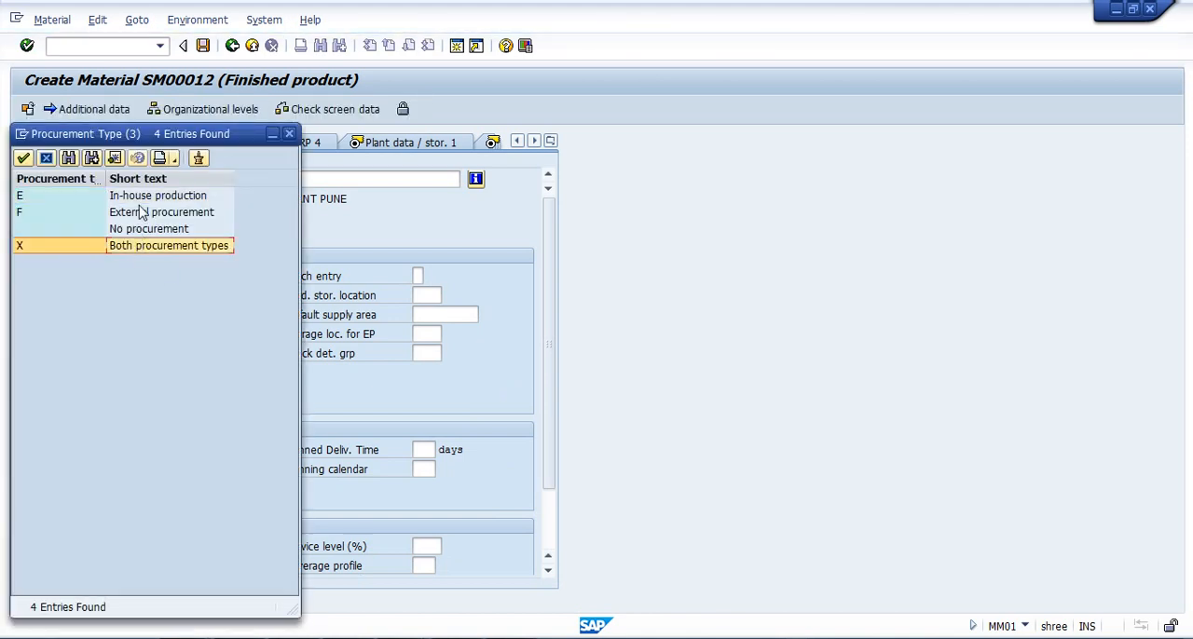
click(142, 212)
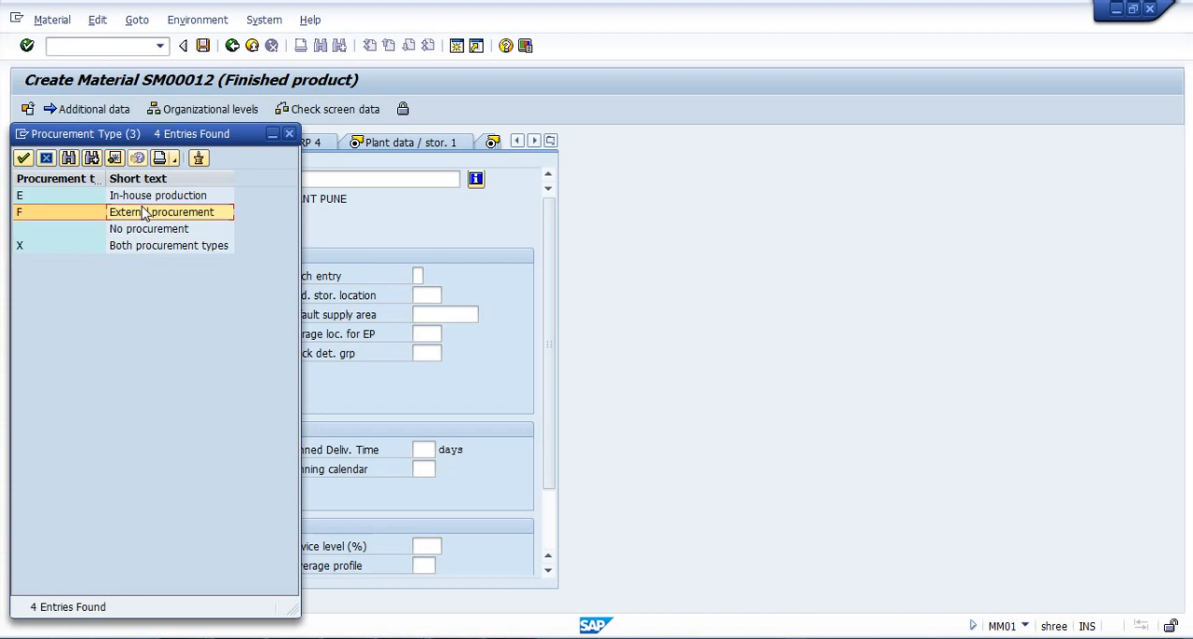
click(185, 231)
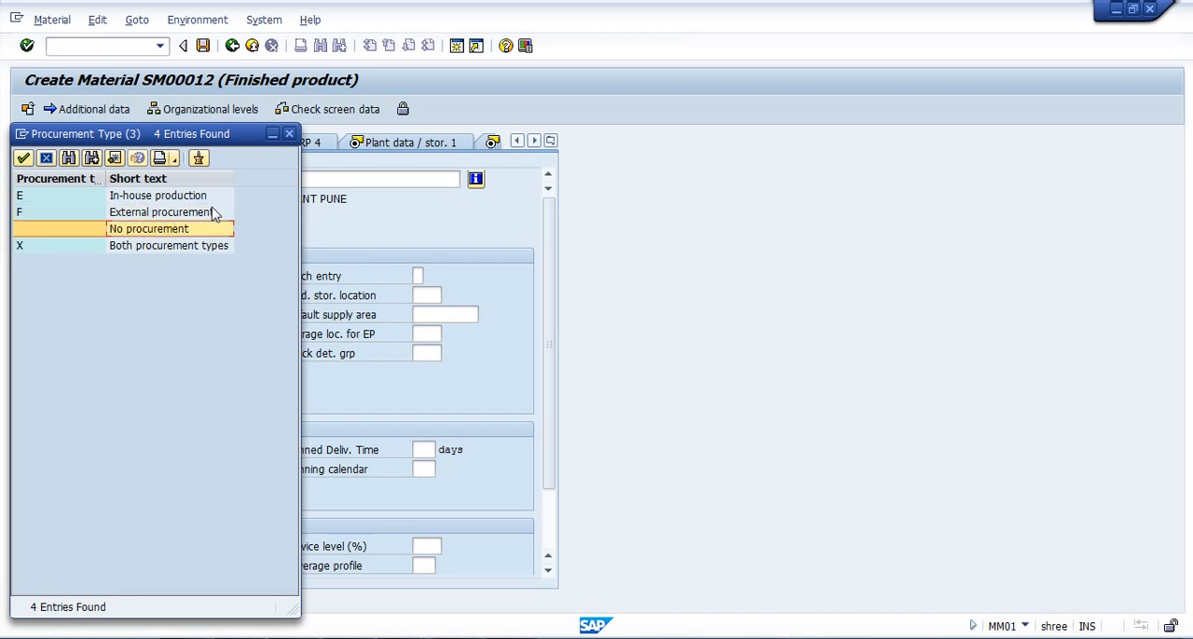
click(290, 135)
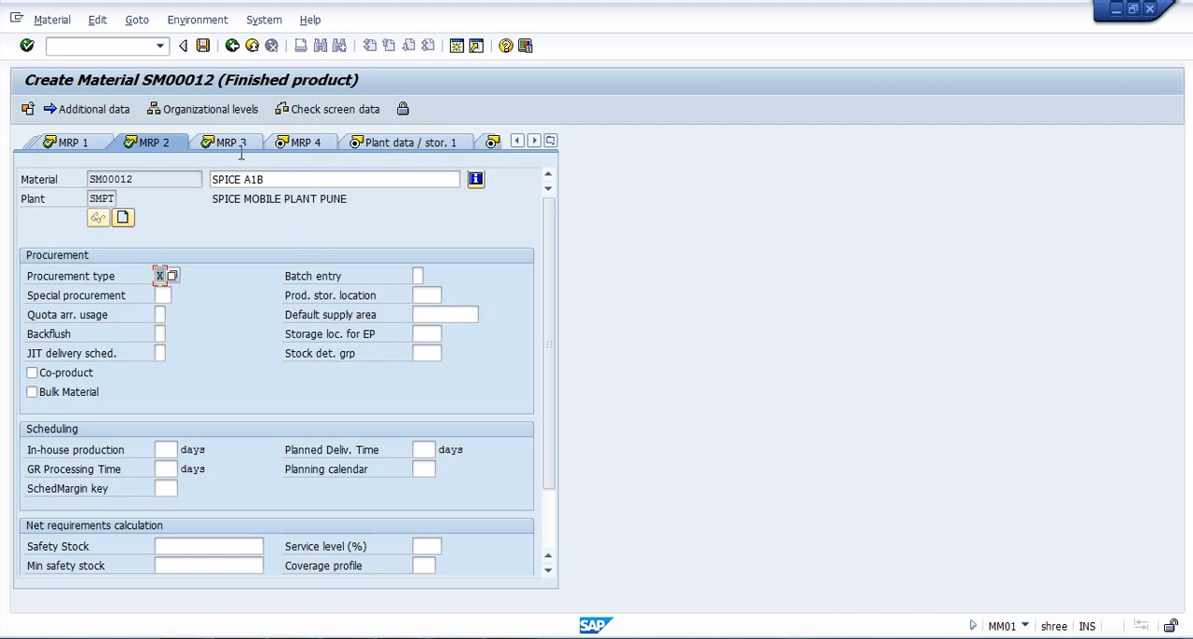
Continue through MRP 3 and MRP 4 to the Plant data / stor. 1 view, keeping the availability check.
key(Return)
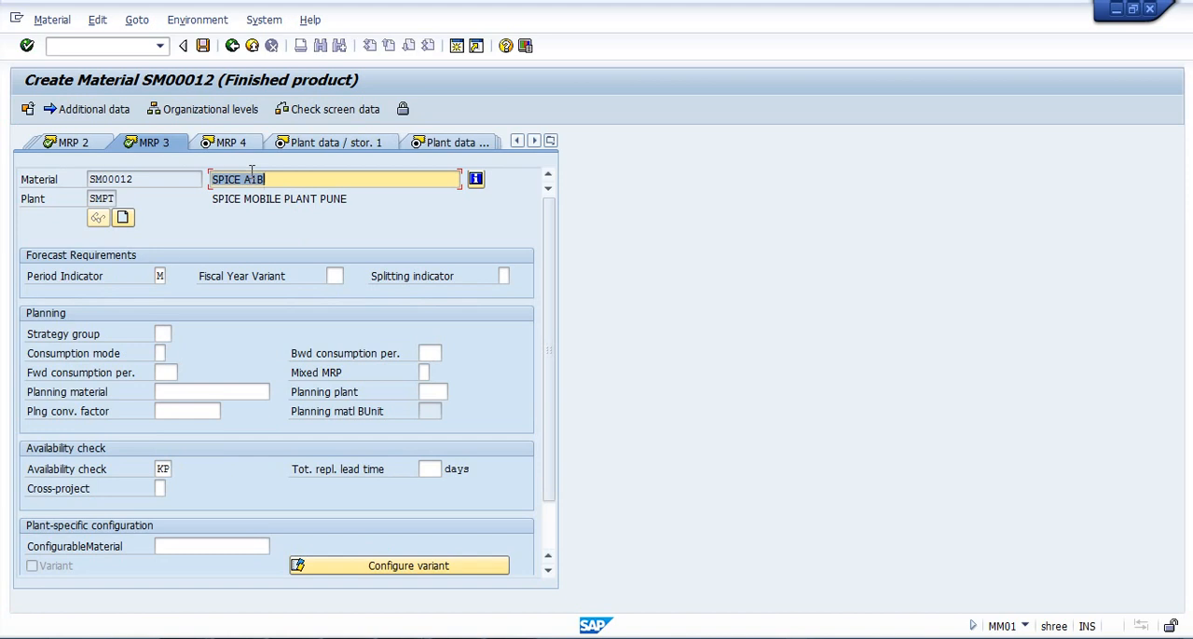
click(162, 468)
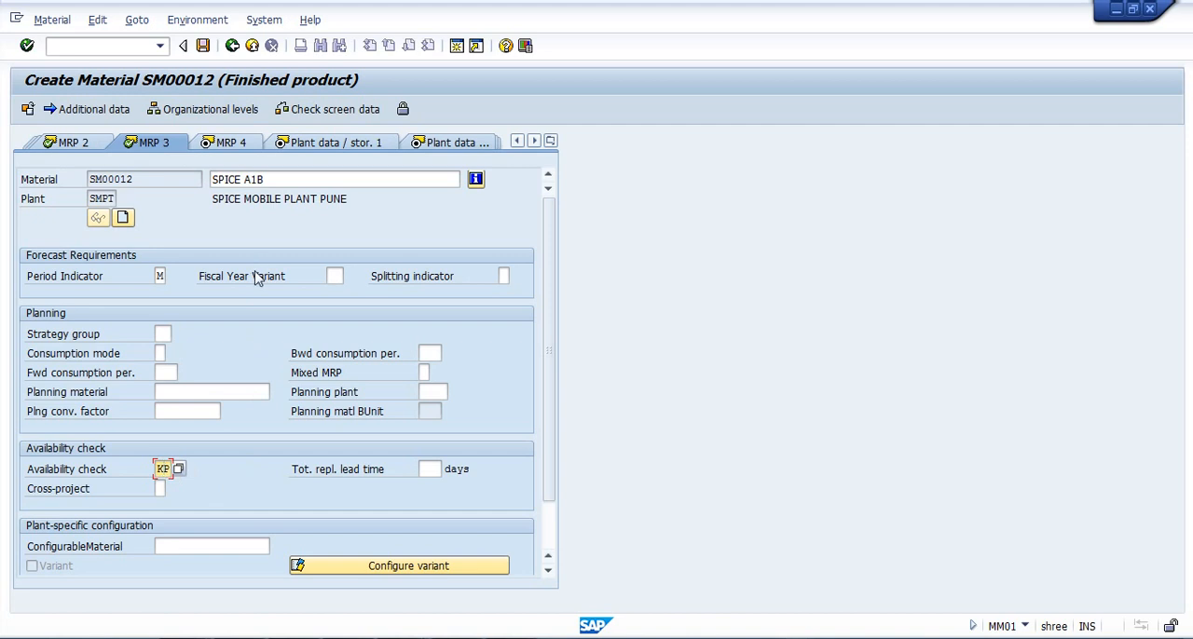
key(Return)
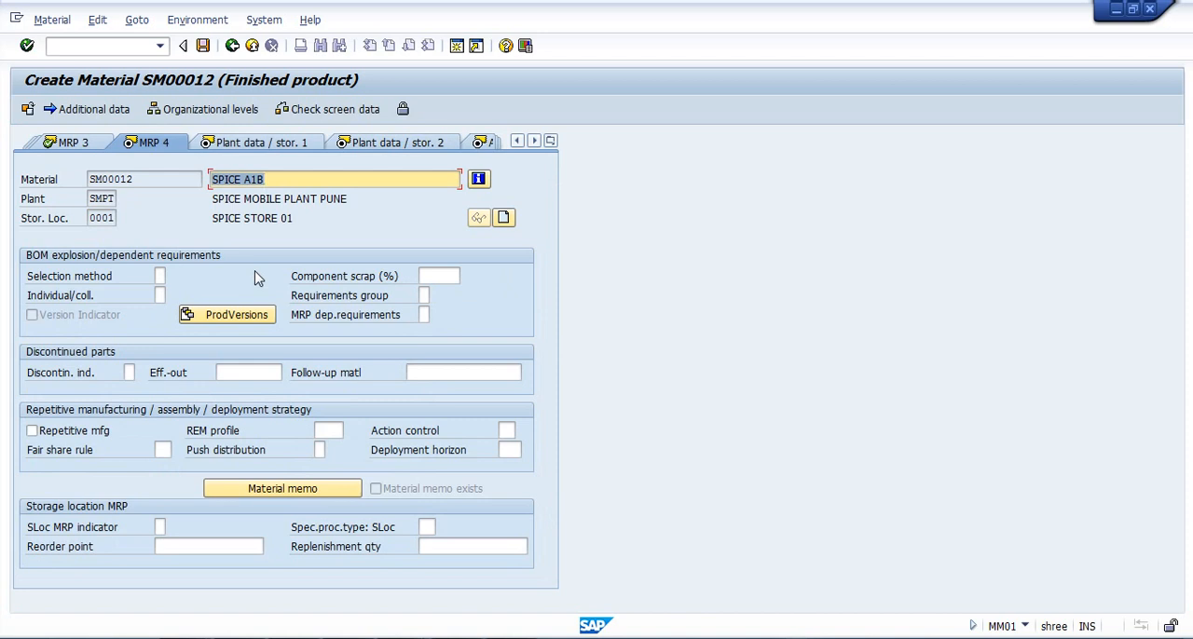
key(Return)
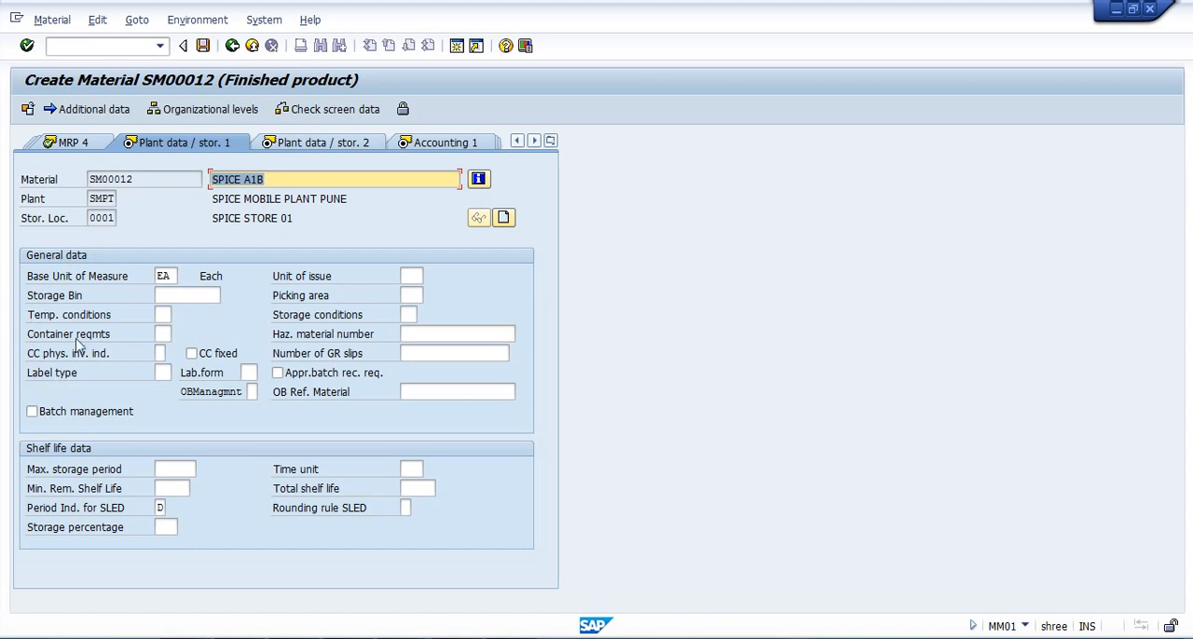
Go through both plant data / storage views to Accounting 1, leaving the storage bin and temperature conditions empty.
click(199, 293)
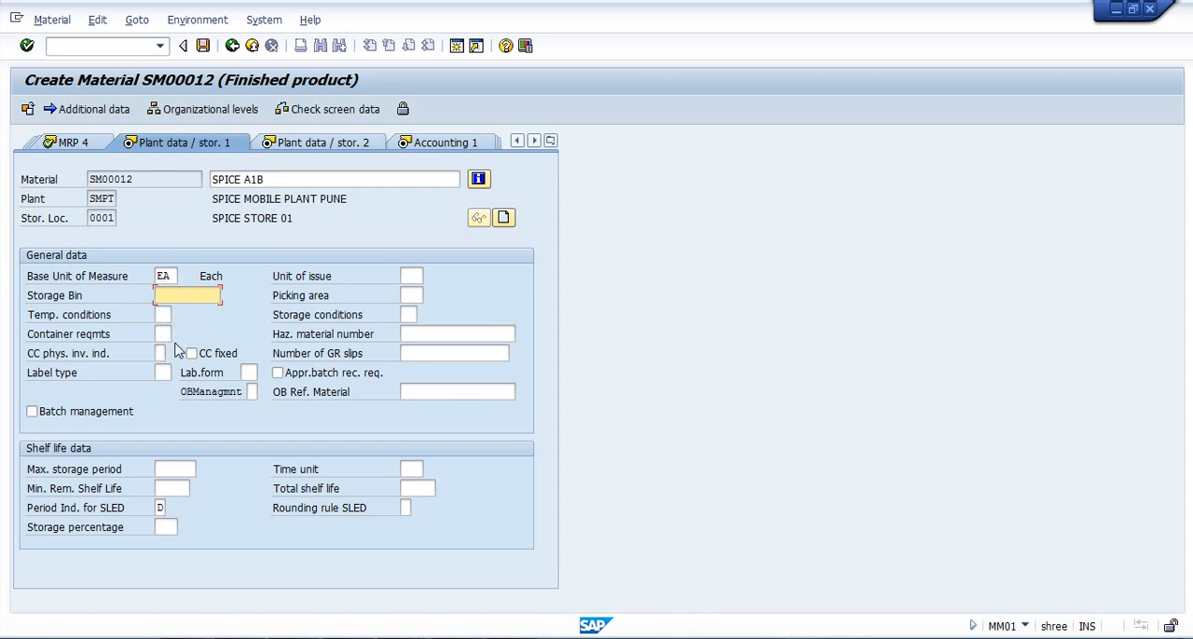
click(164, 316)
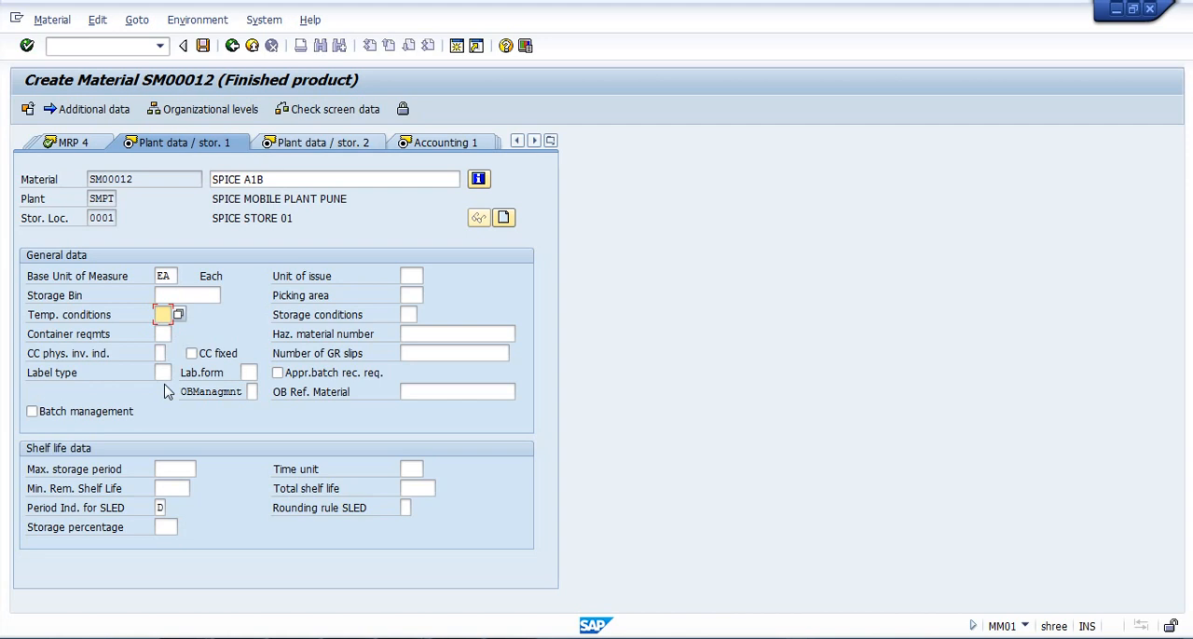
click(298, 147)
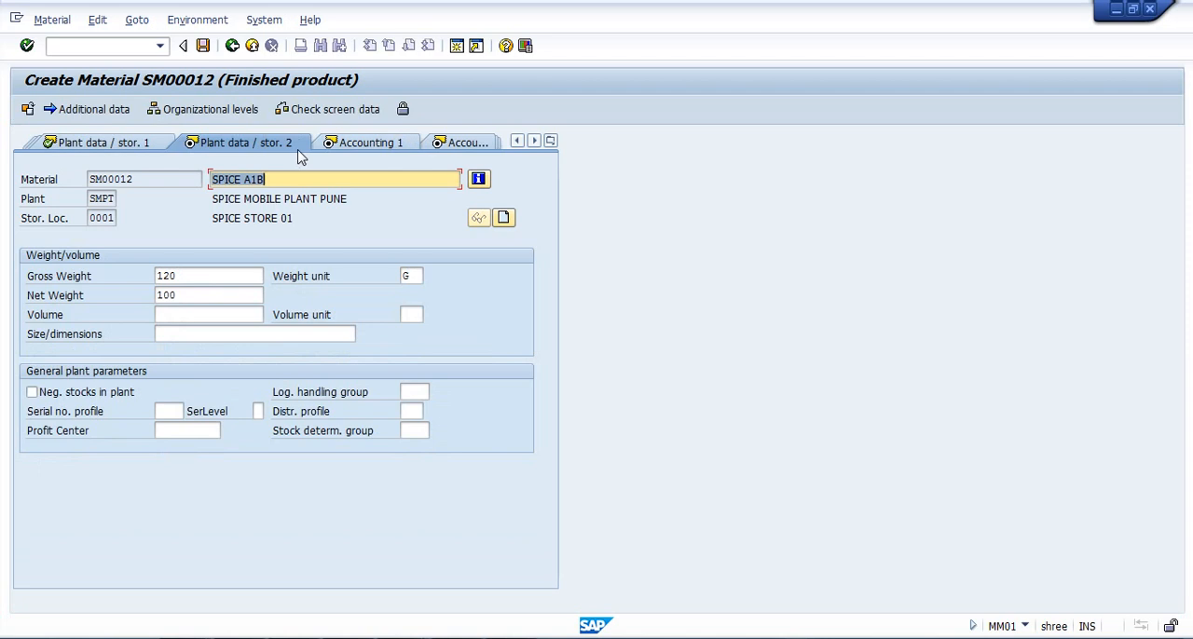
click(220, 280)
click(220, 297)
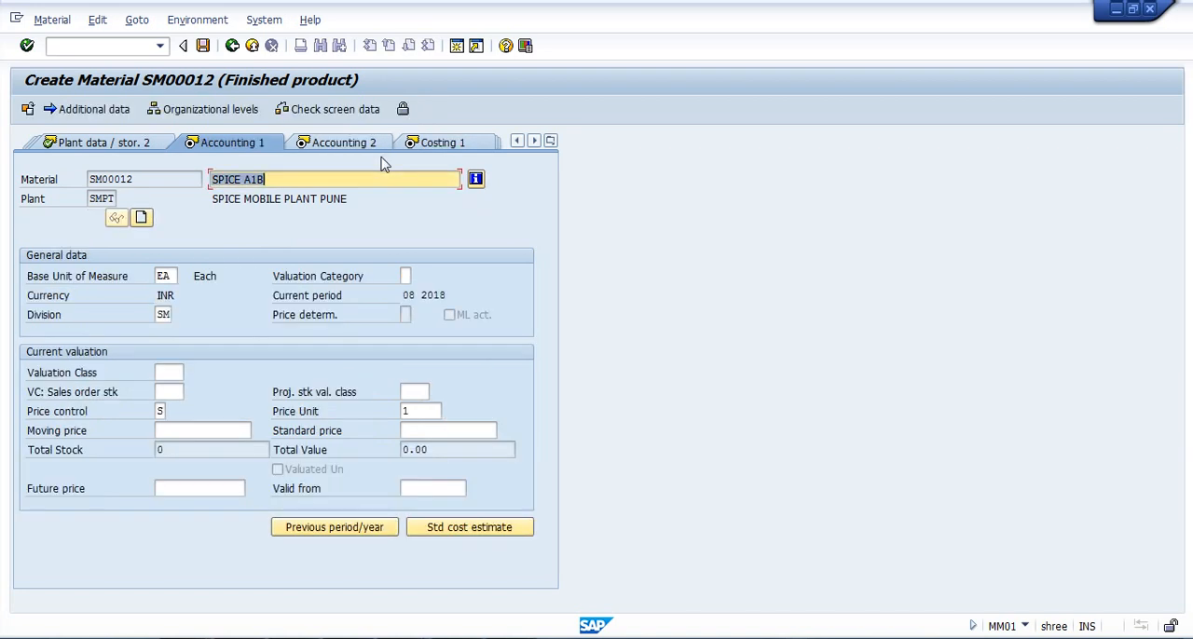
Set the valuation class in the current valuation data to 7920.
click(168, 372)
click(190, 377)
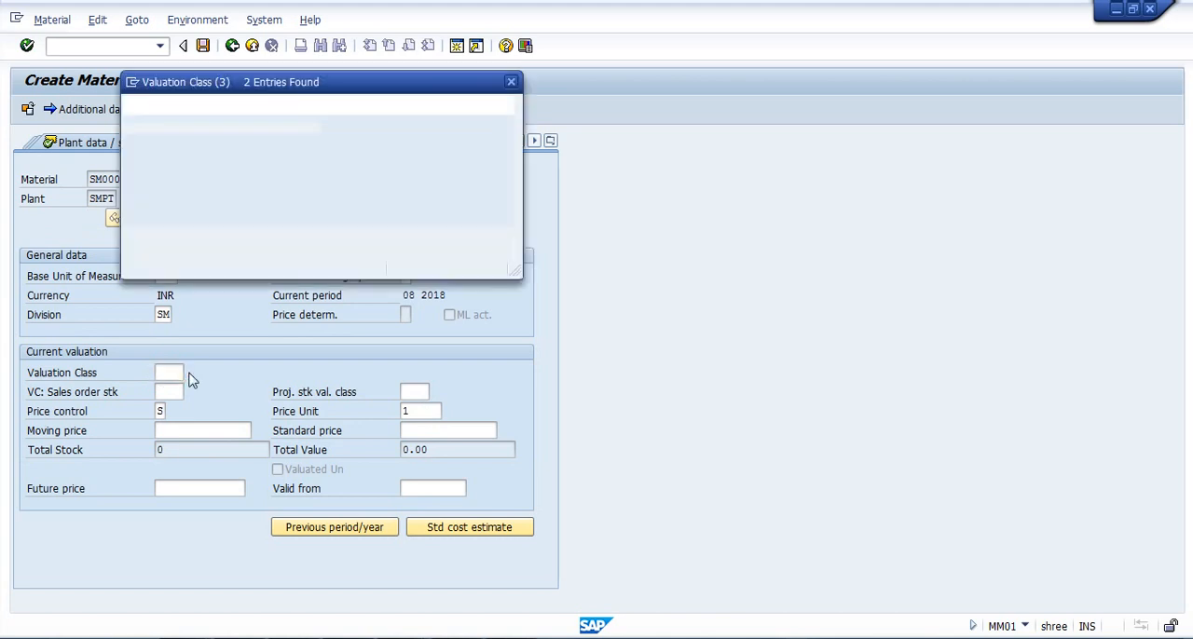
double_click(175, 186)
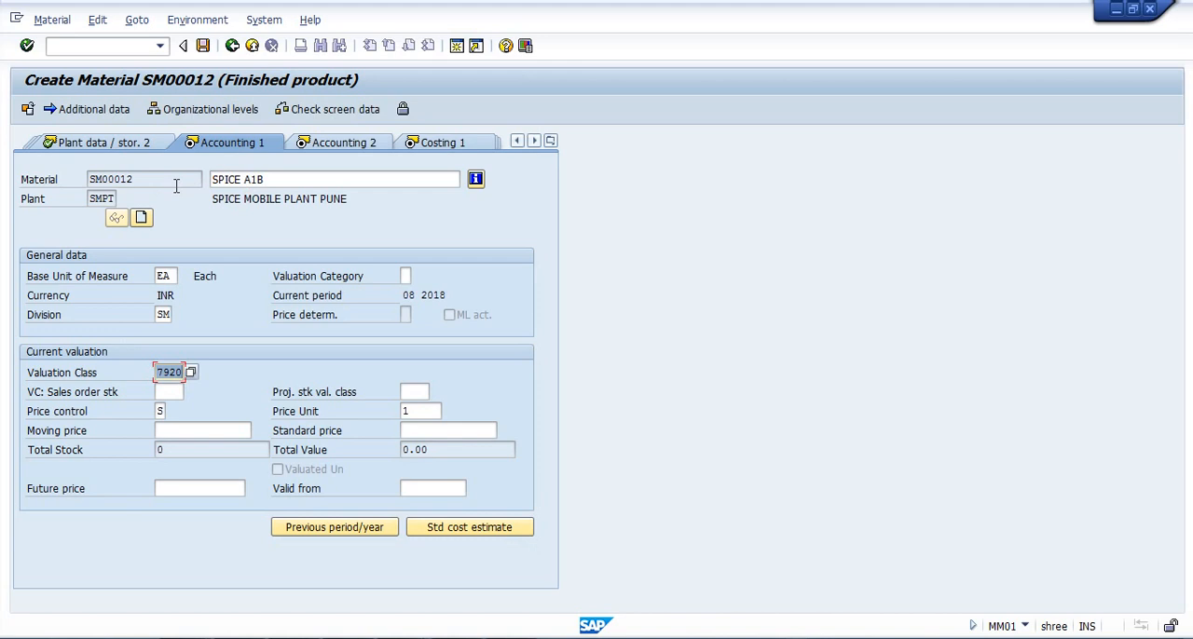
Set both the moving price and the standard price to 12000 and confirm the Accounting 1 data.
click(168, 430)
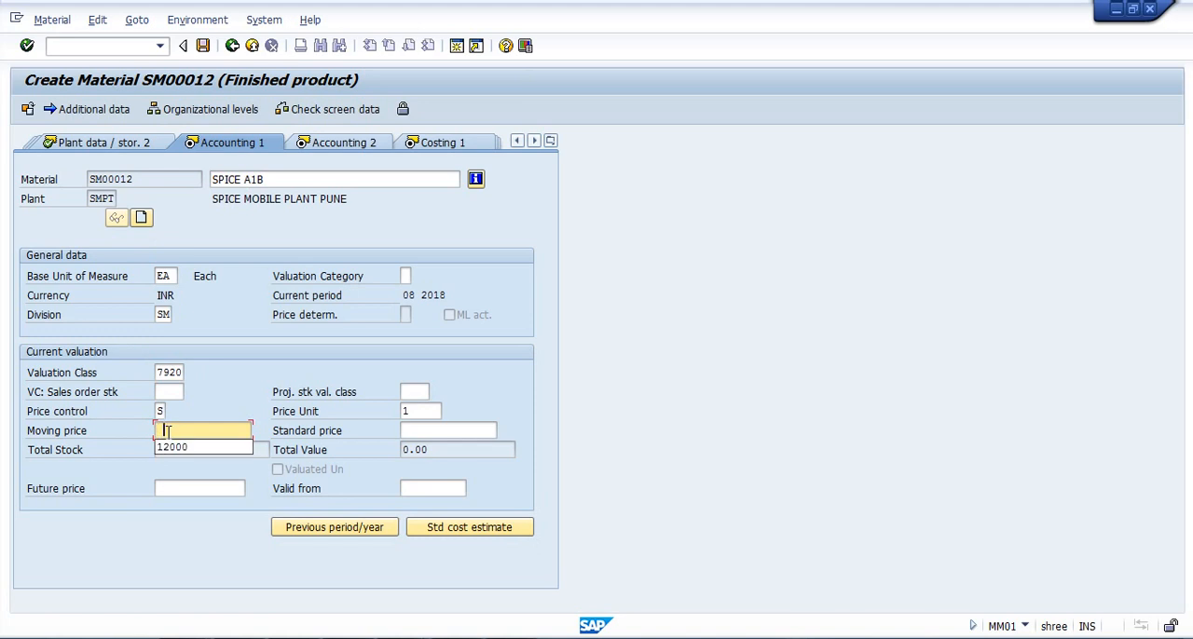
key(Down)
key(Tab)
key(Down)
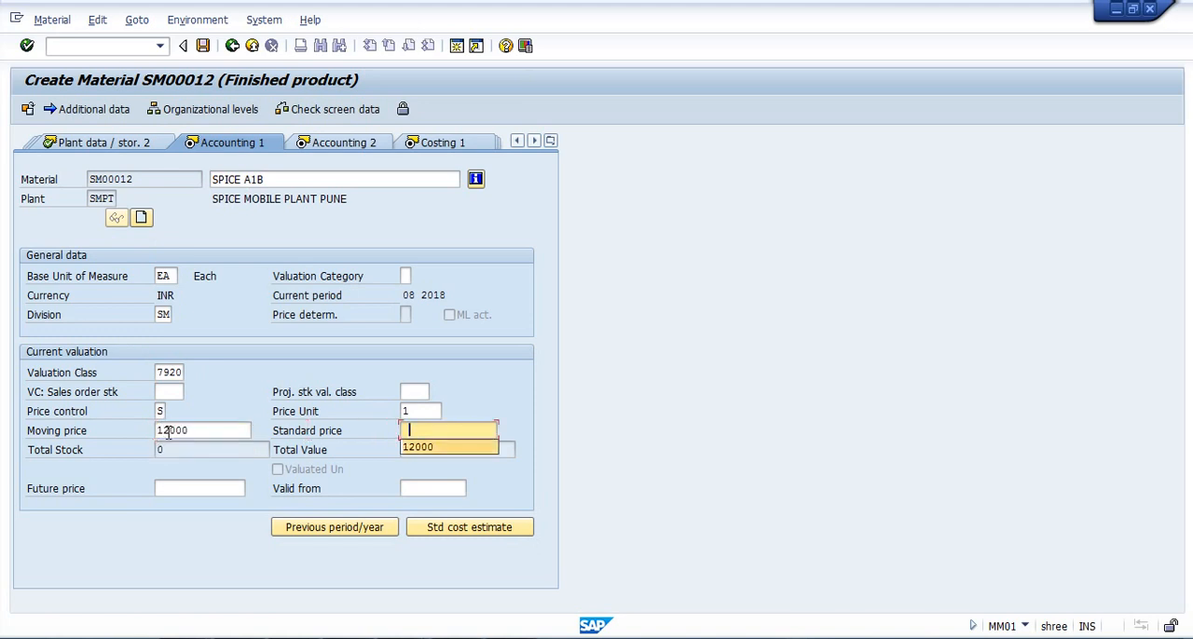
key(Return)
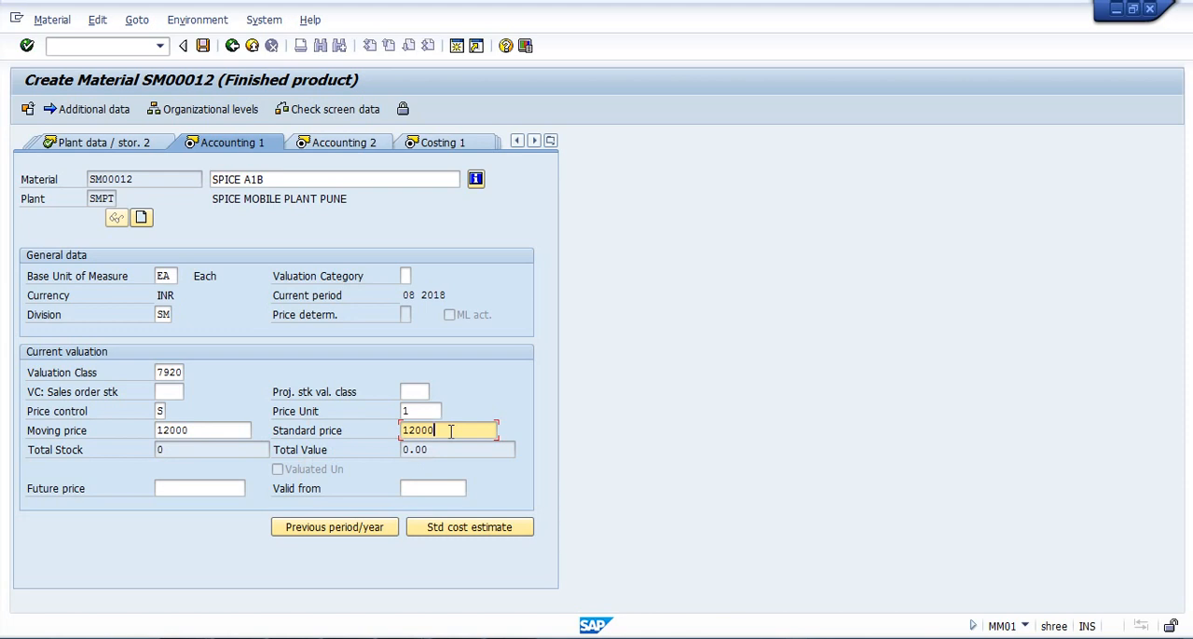
key(Return)
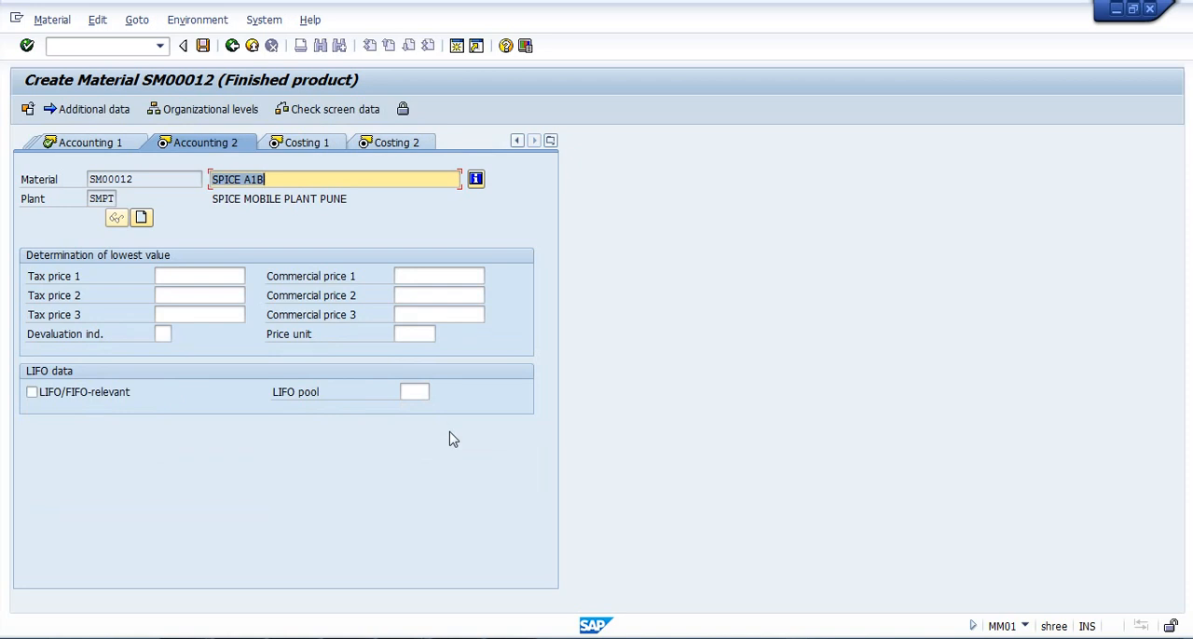
Continue through Accounting 2, Costing 1 and Costing 2 without further entries and save the material.
key(Return)
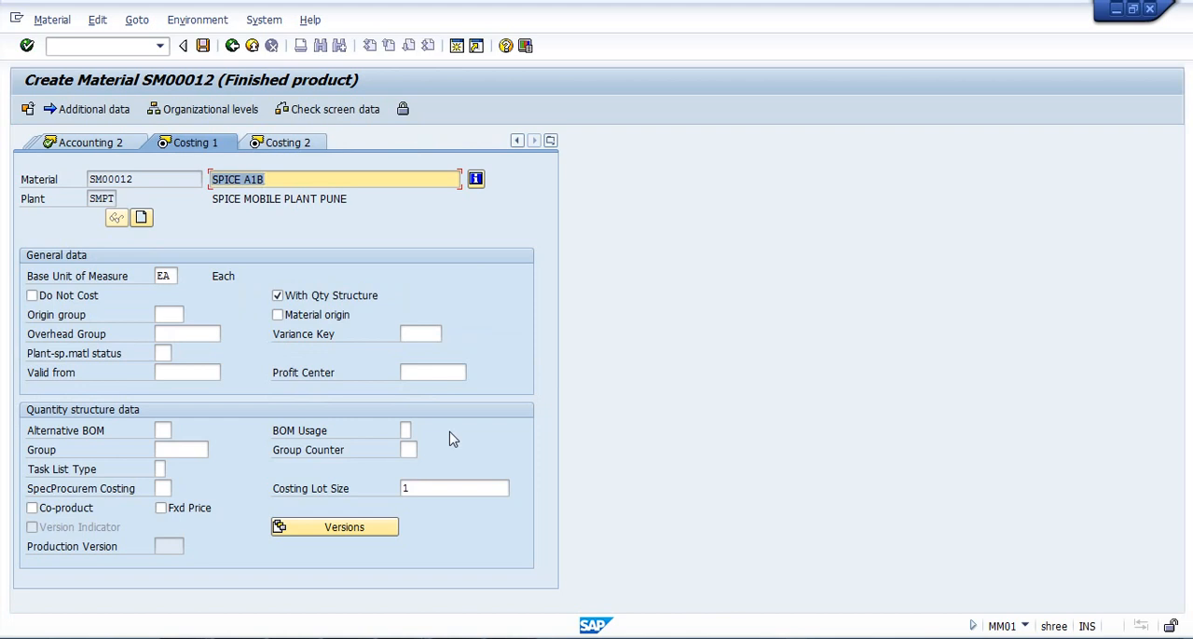
key(Return)
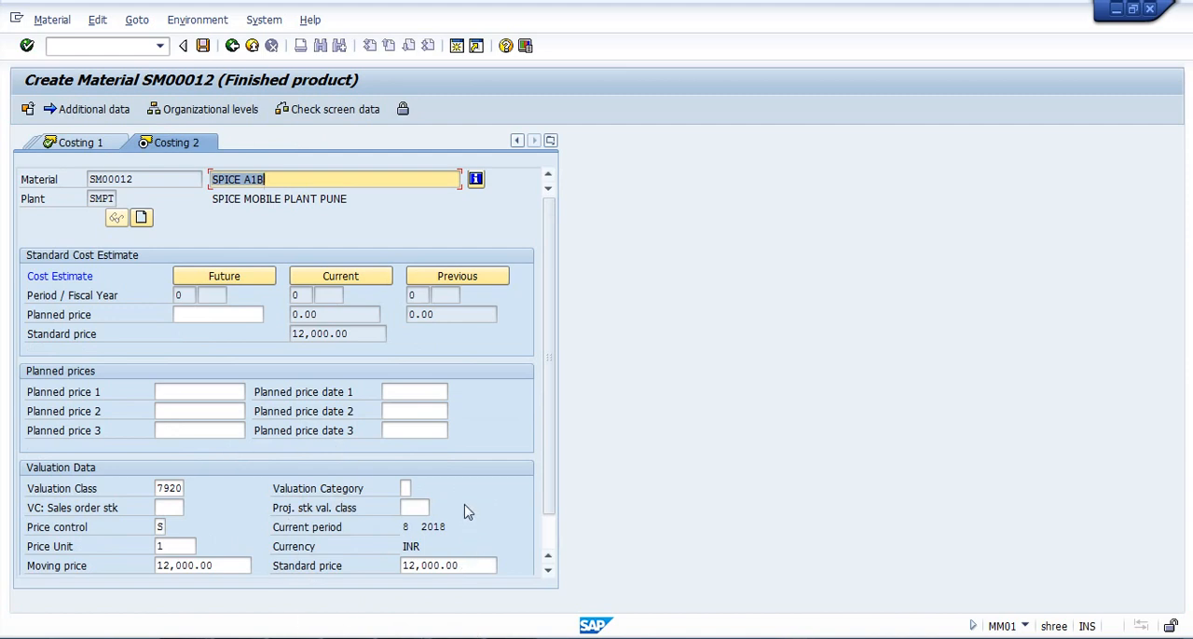
key(Return)
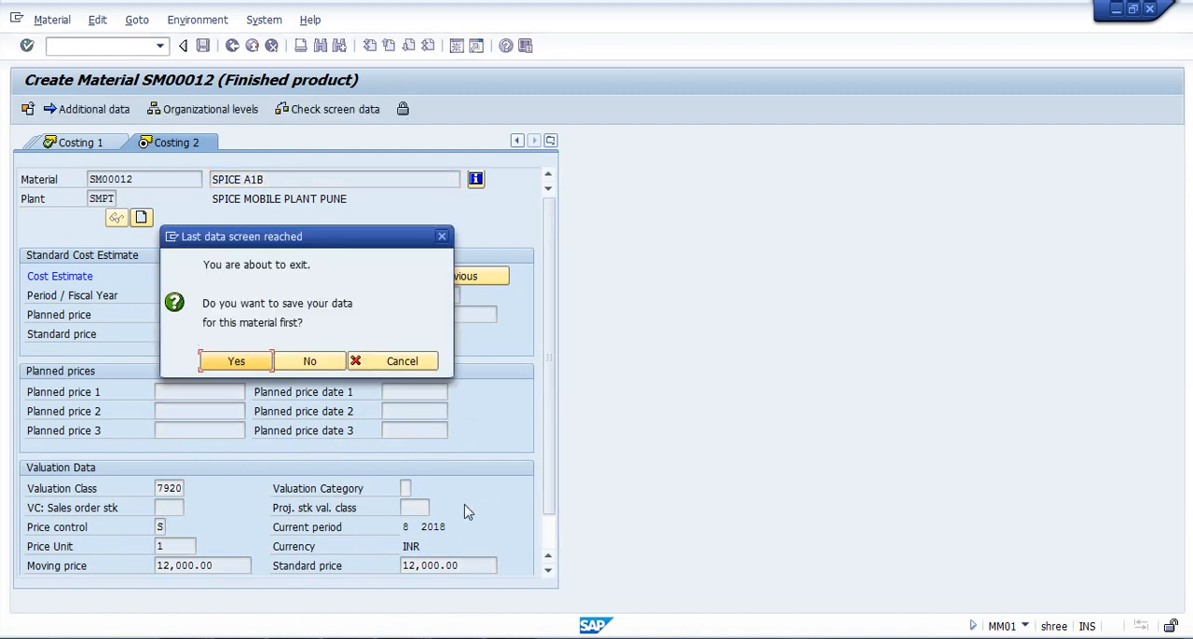
click(241, 363)
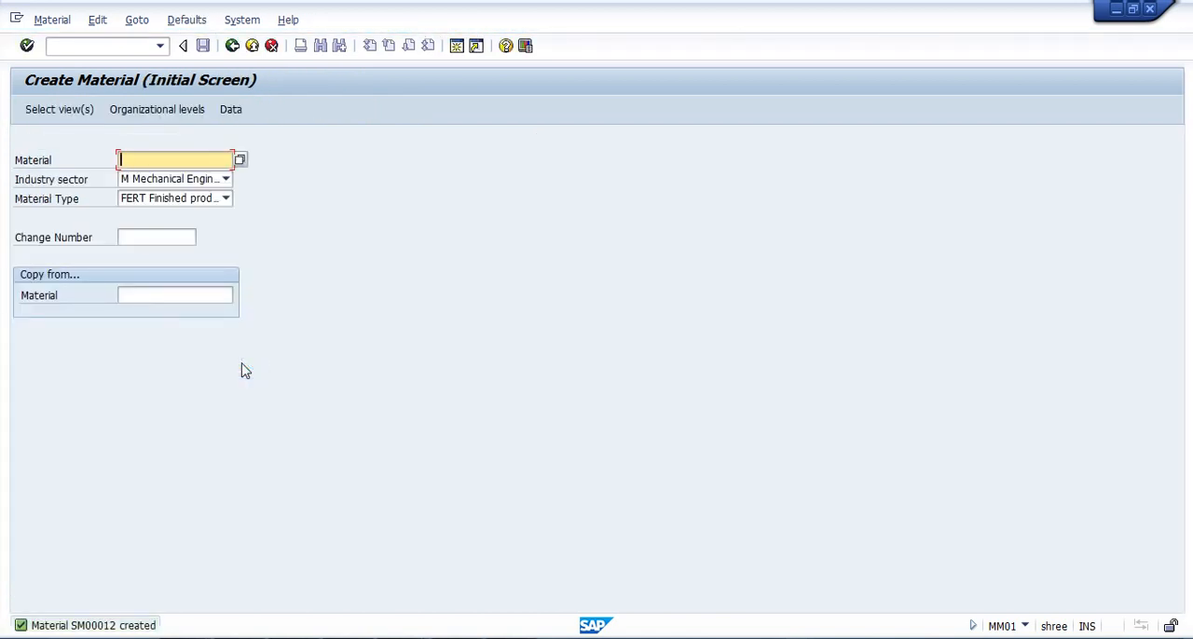
Read the detailed help for the status message about the saved material and close it.
double_click(142, 629)
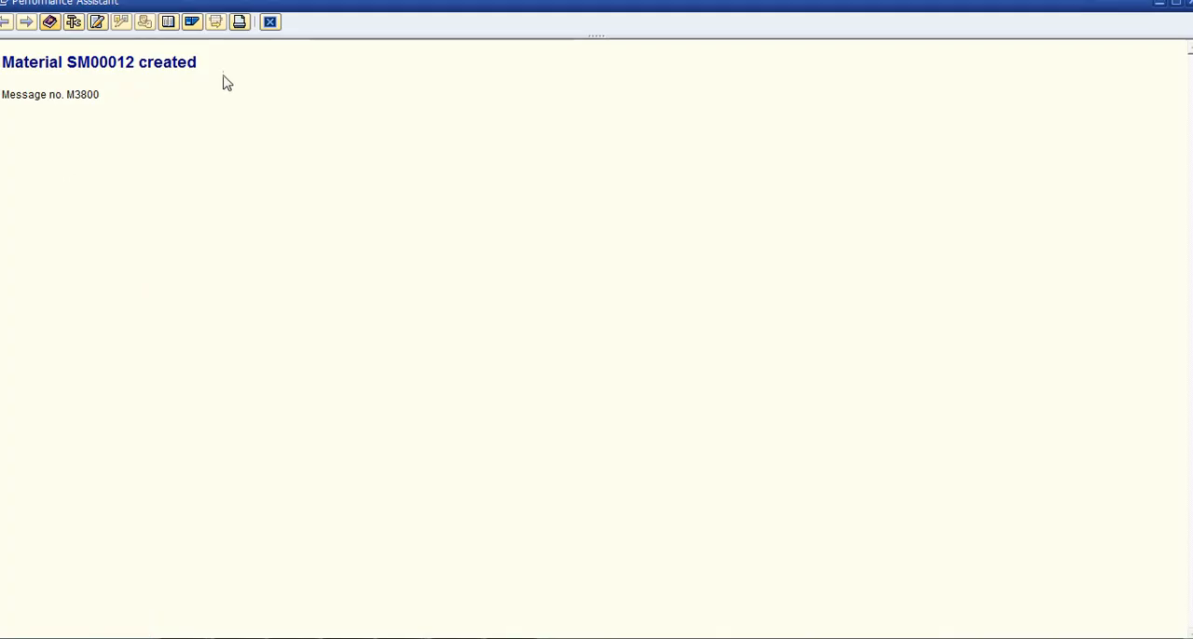
drag(200, 66, 2, 63)
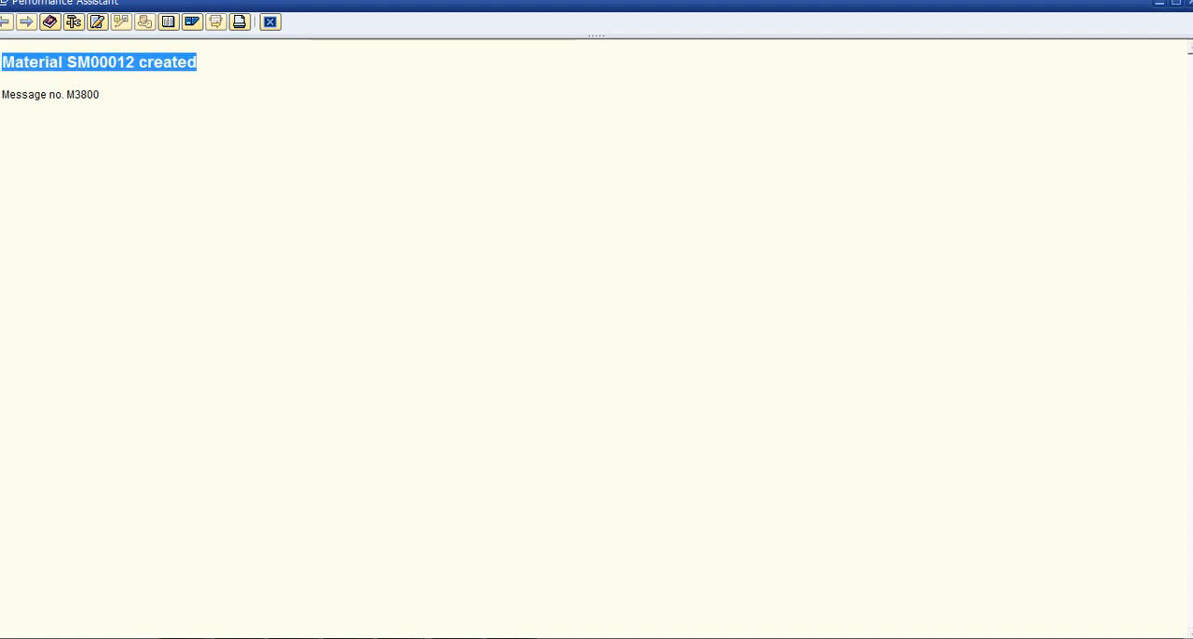
click(269, 22)
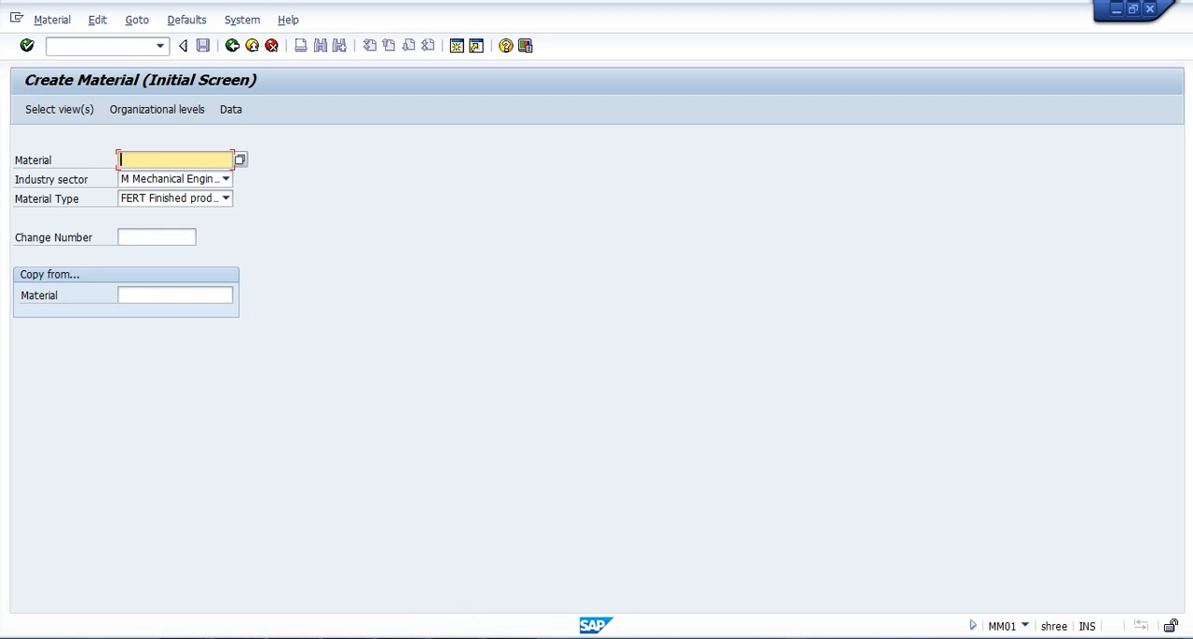
click(511, 638)
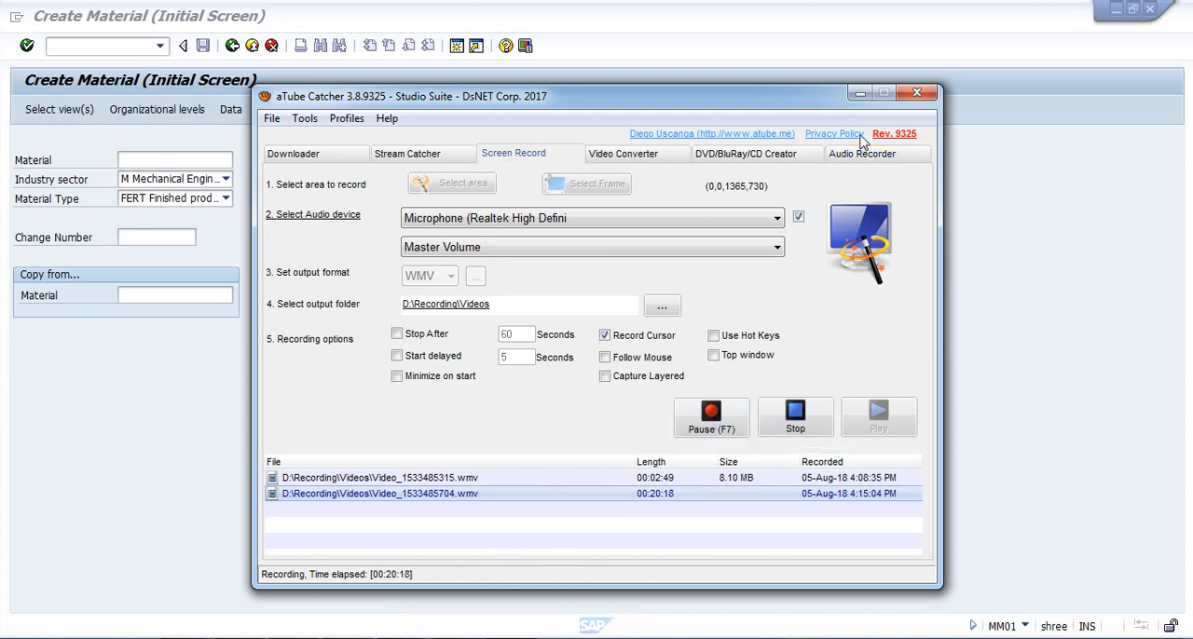
click(860, 93)
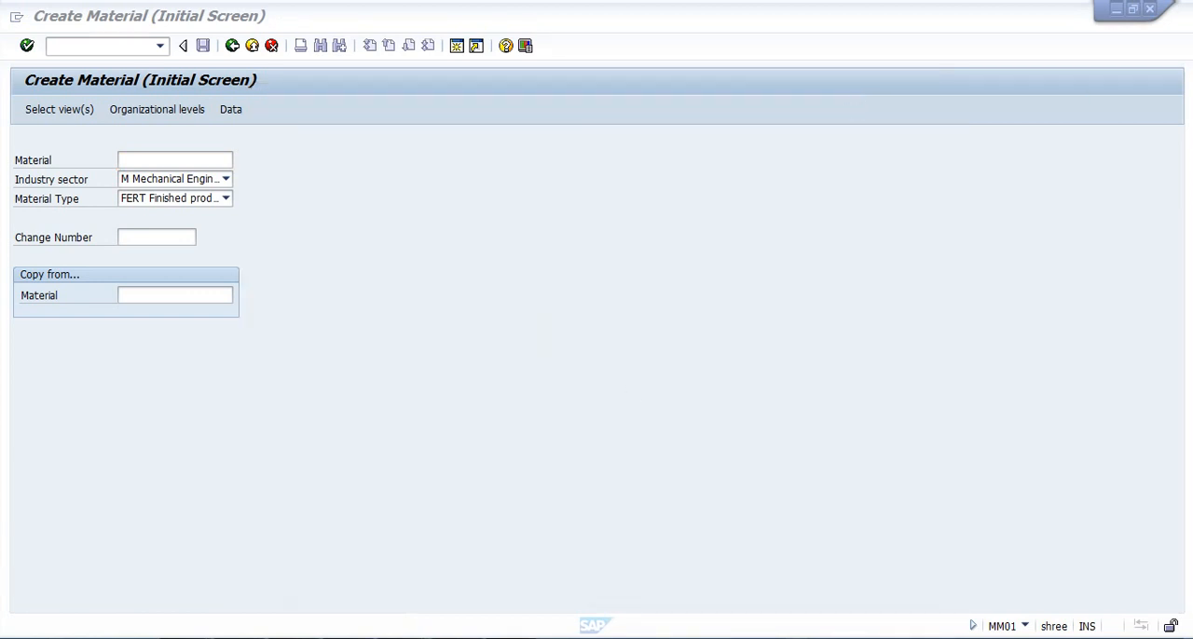